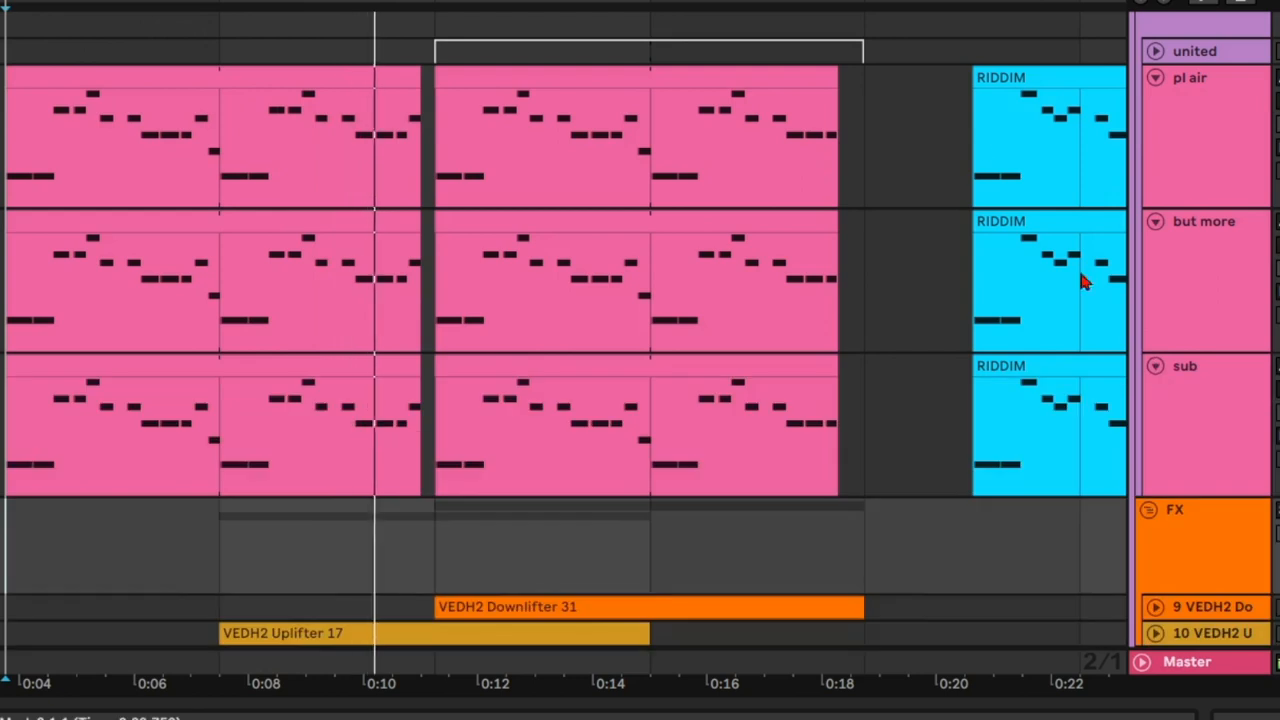
pyautogui.scroll(-6, 1026, 253)
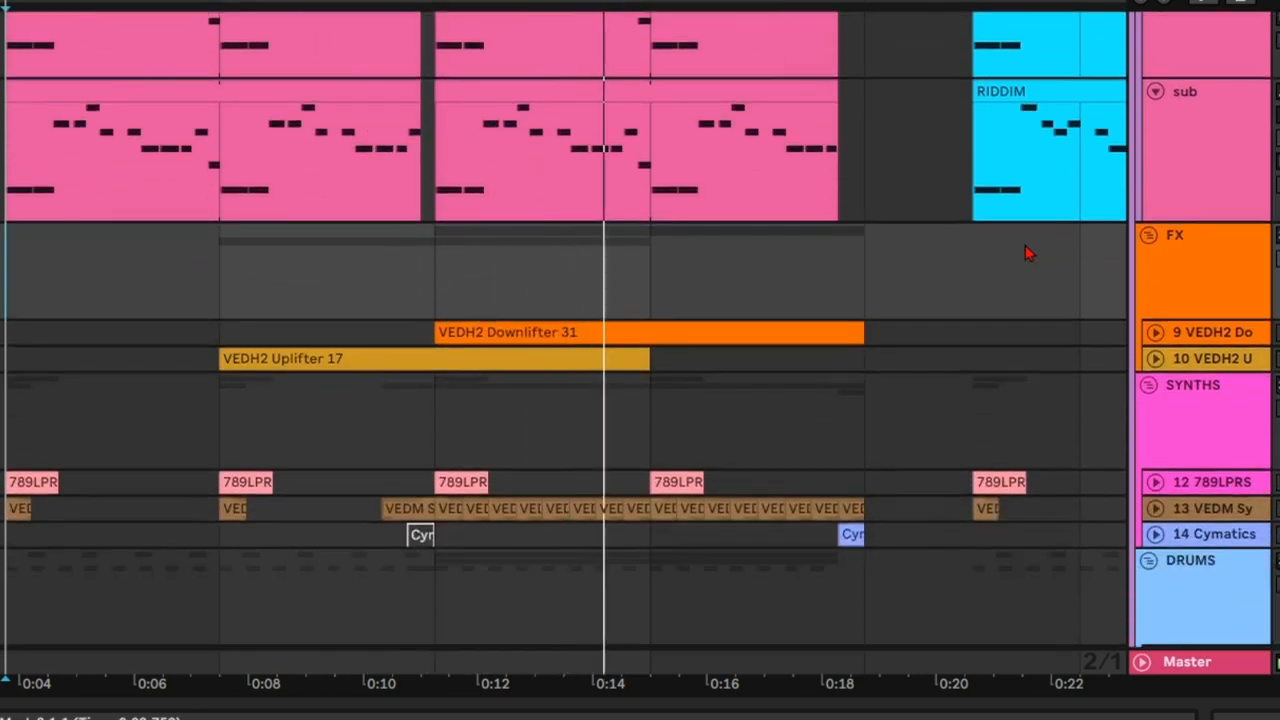
pyautogui.scroll(5, 1027, 250)
pyautogui.scroll(5, 1046, 275)
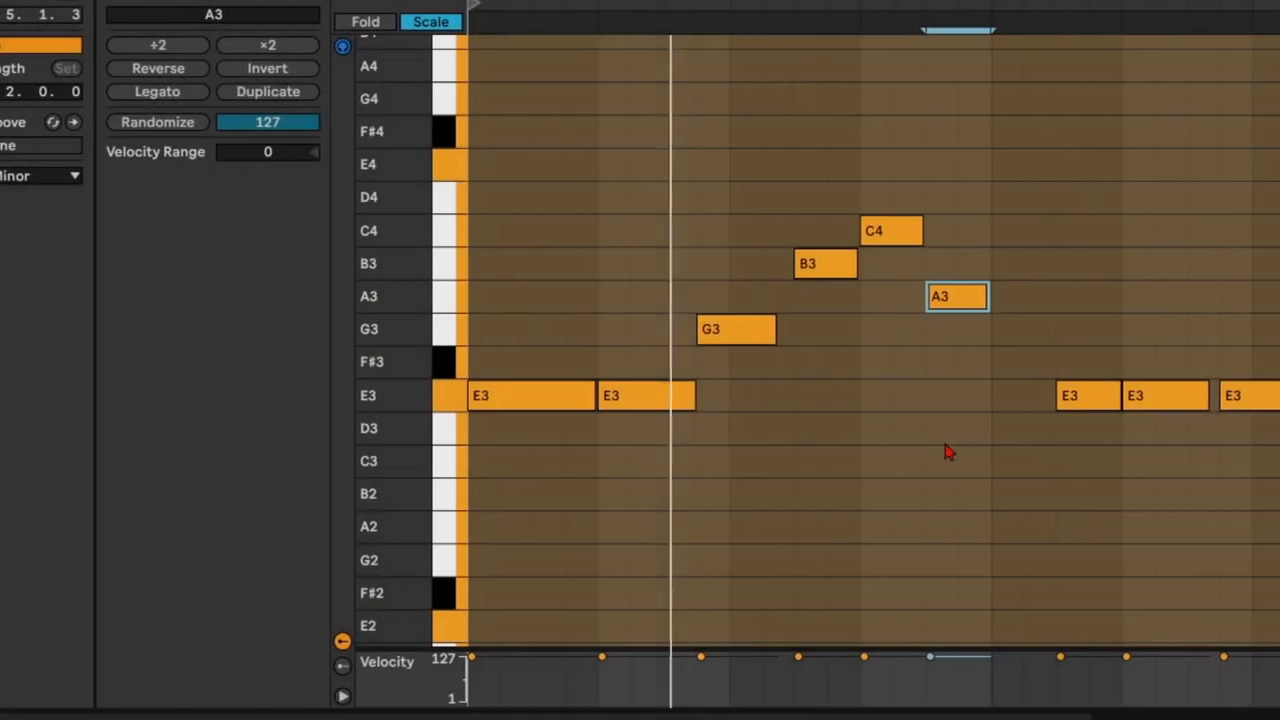
# Step: Move the melody note directly after C4 to B3
pyautogui.press('Down')
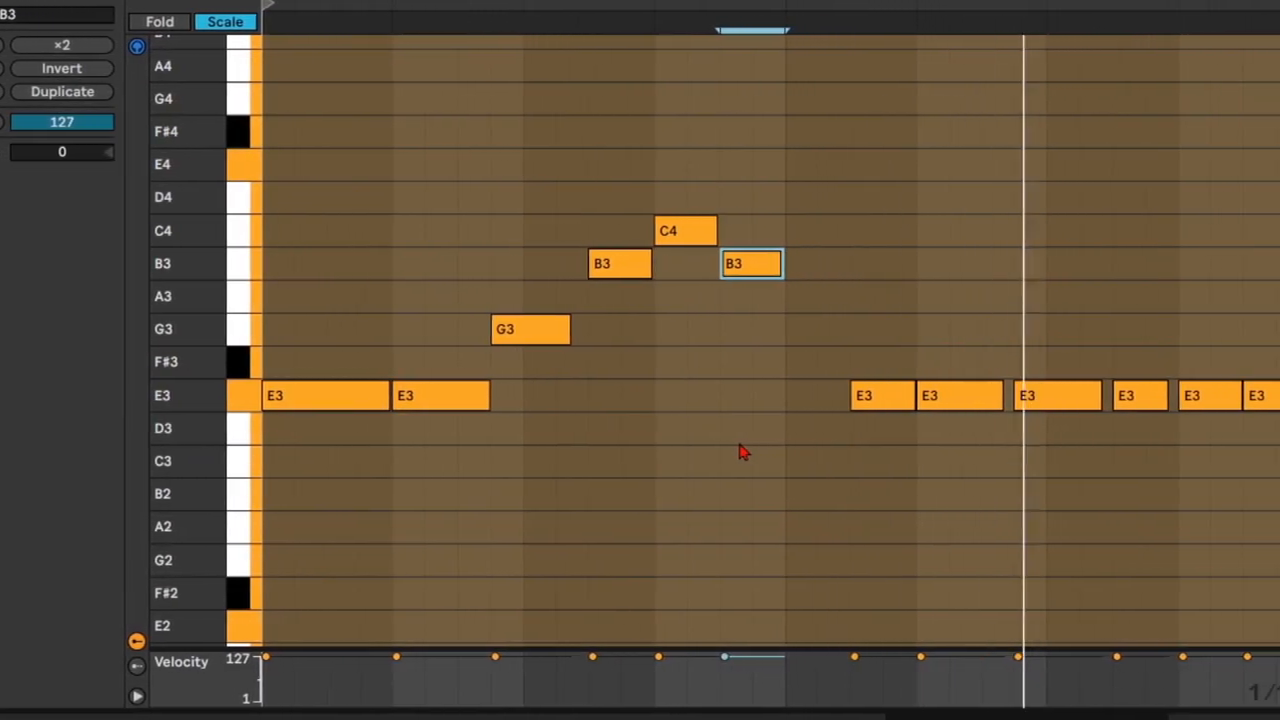
pyautogui.press('Down')
pyautogui.press('Up')
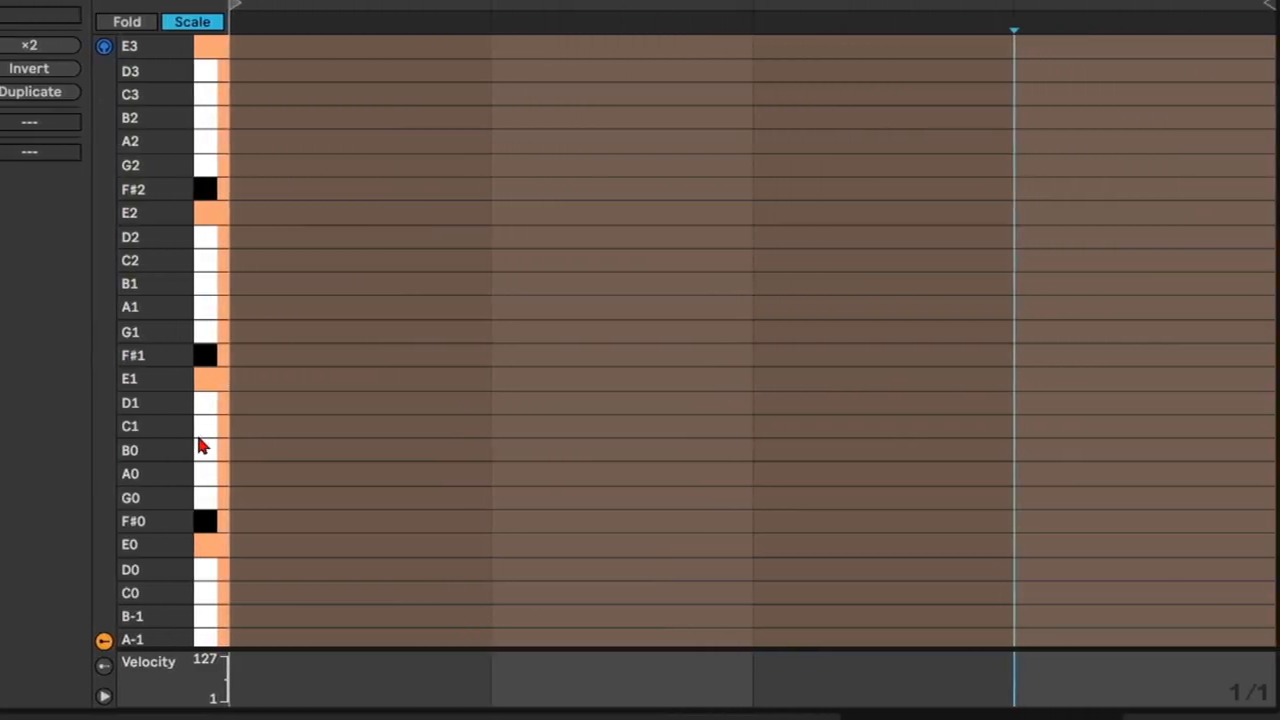
# Step: Audition notes of the E minor scale on the piano roll keyboard, from one E to the next and across neighbouring octaves
pyautogui.click(285, 408)
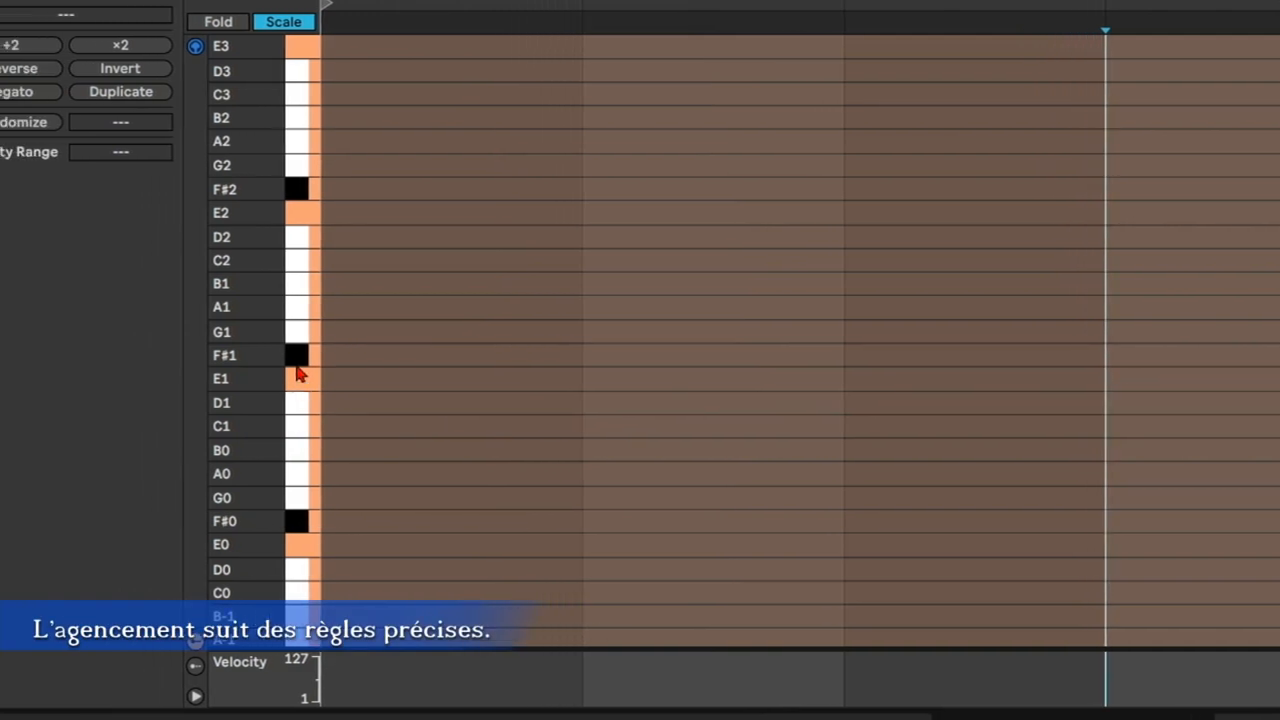
pyautogui.click(345, 262)
pyautogui.click(345, 211)
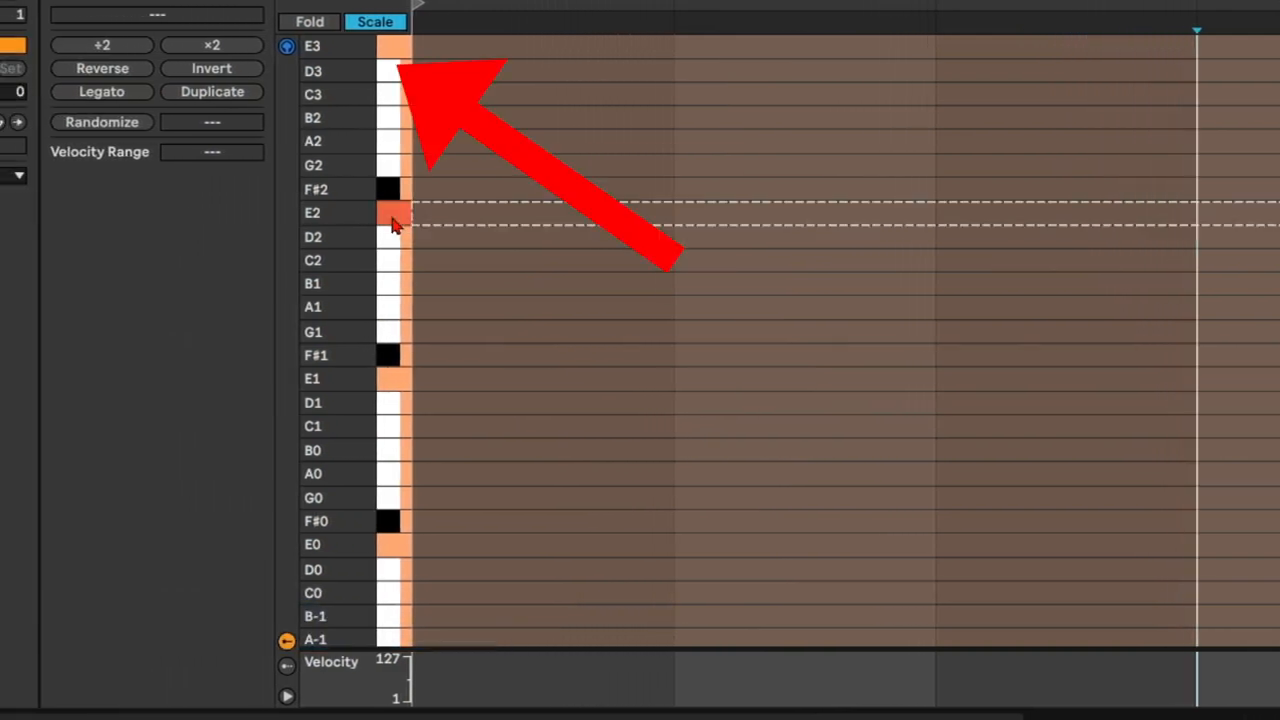
pyautogui.moveTo(434, 240); pyautogui.dragTo(428, 566)
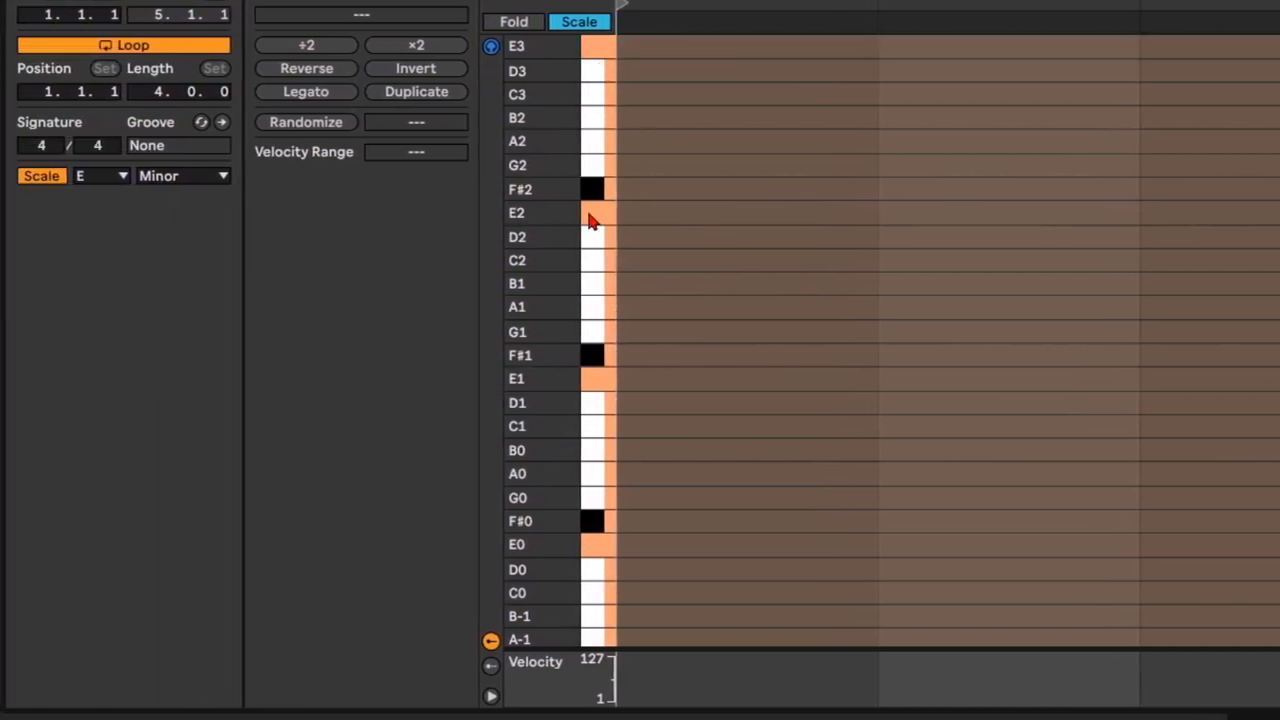
pyautogui.click(592, 120)
pyautogui.moveTo(601, 148); pyautogui.dragTo(604, 465)
pyautogui.moveTo(290, 461); pyautogui.dragTo(290, 456)
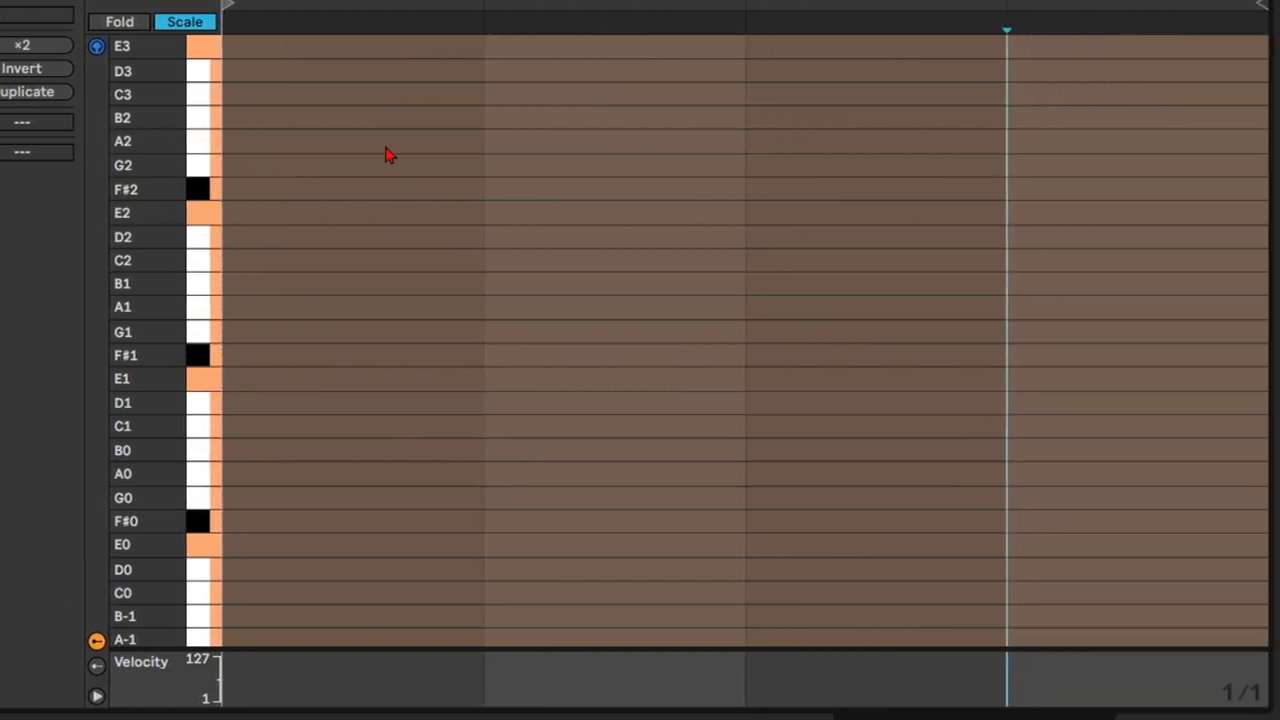
# Step: Draw four consecutive one-bar C1 notes filling the empty four-bar clip
pyautogui.click(266, 425)
pyautogui.click(537, 421)
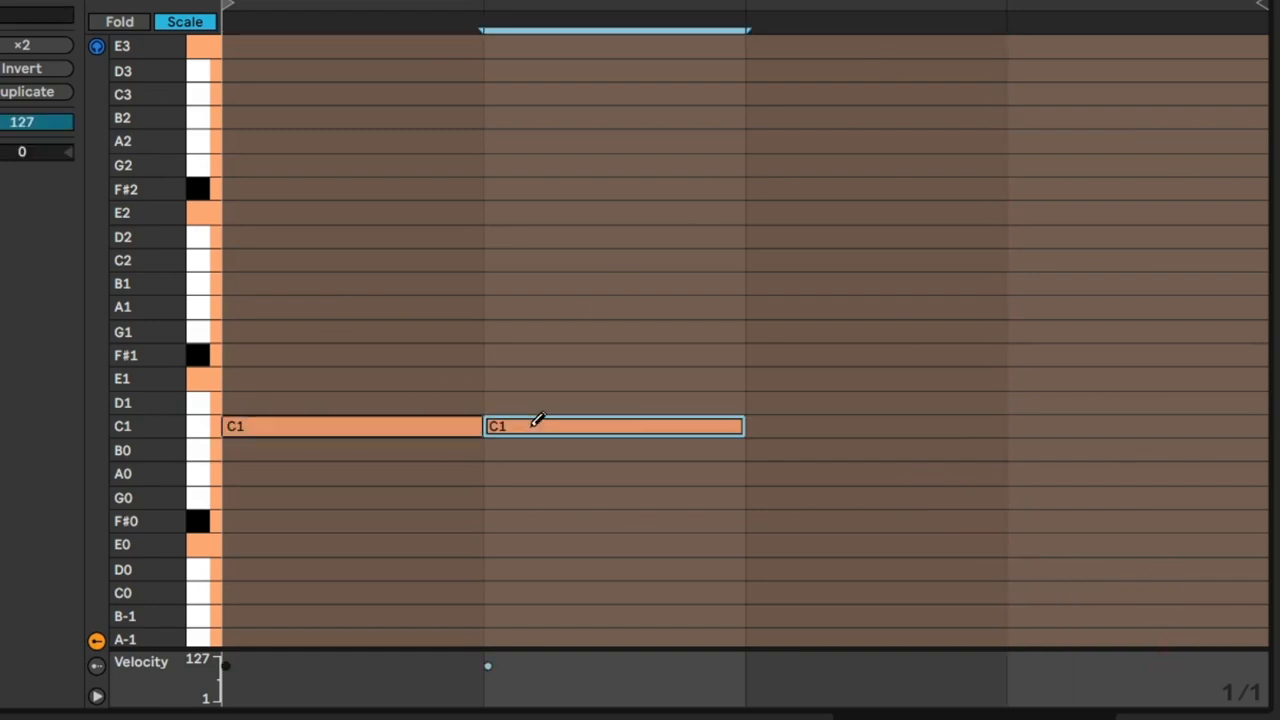
pyautogui.click(773, 420)
pyautogui.click(1050, 418)
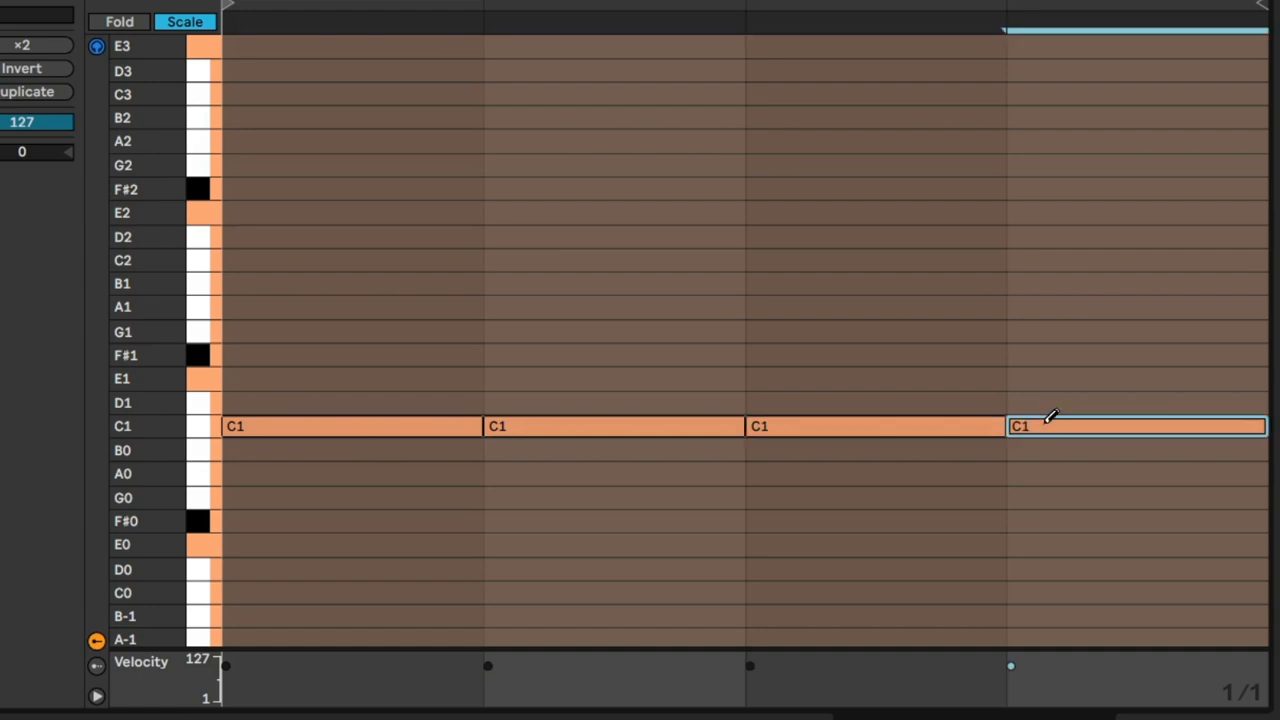
pyautogui.rightClick(825, 266)
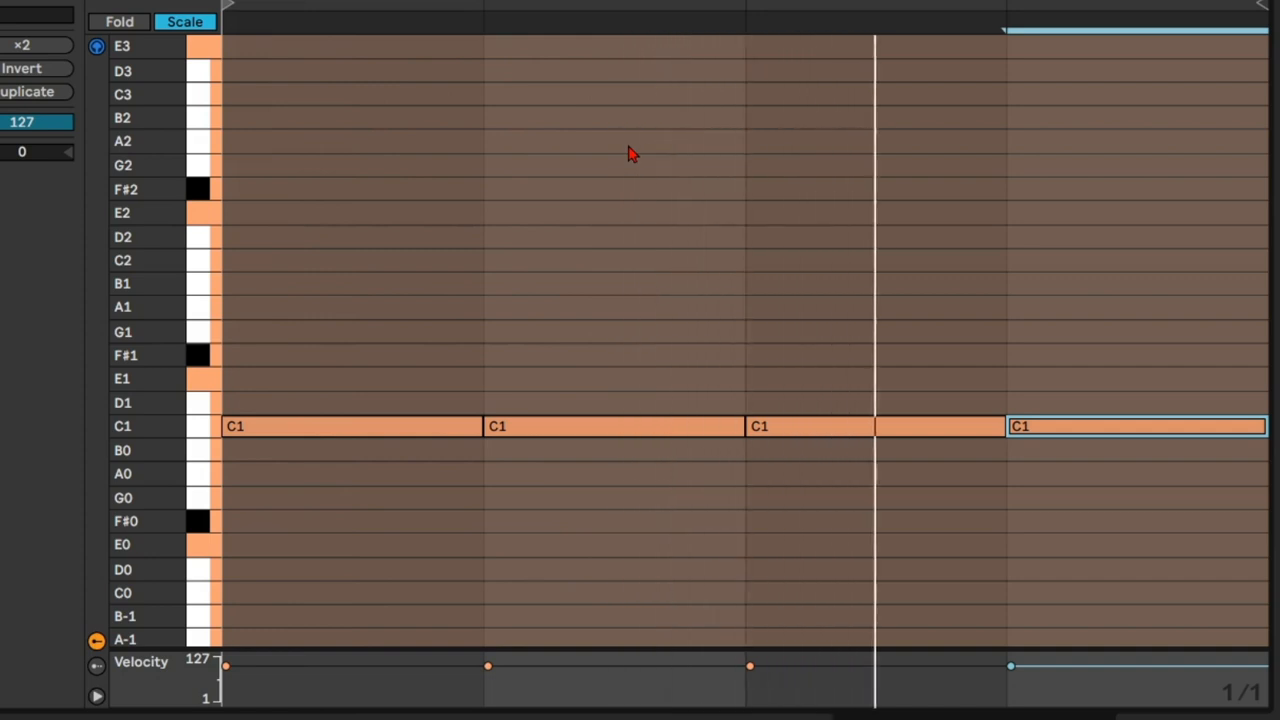
# Step: Raise the second bar's bass note to E1 and the third bar's bass note to F#1
pyautogui.moveTo(595, 263); pyautogui.dragTo(600, 480)
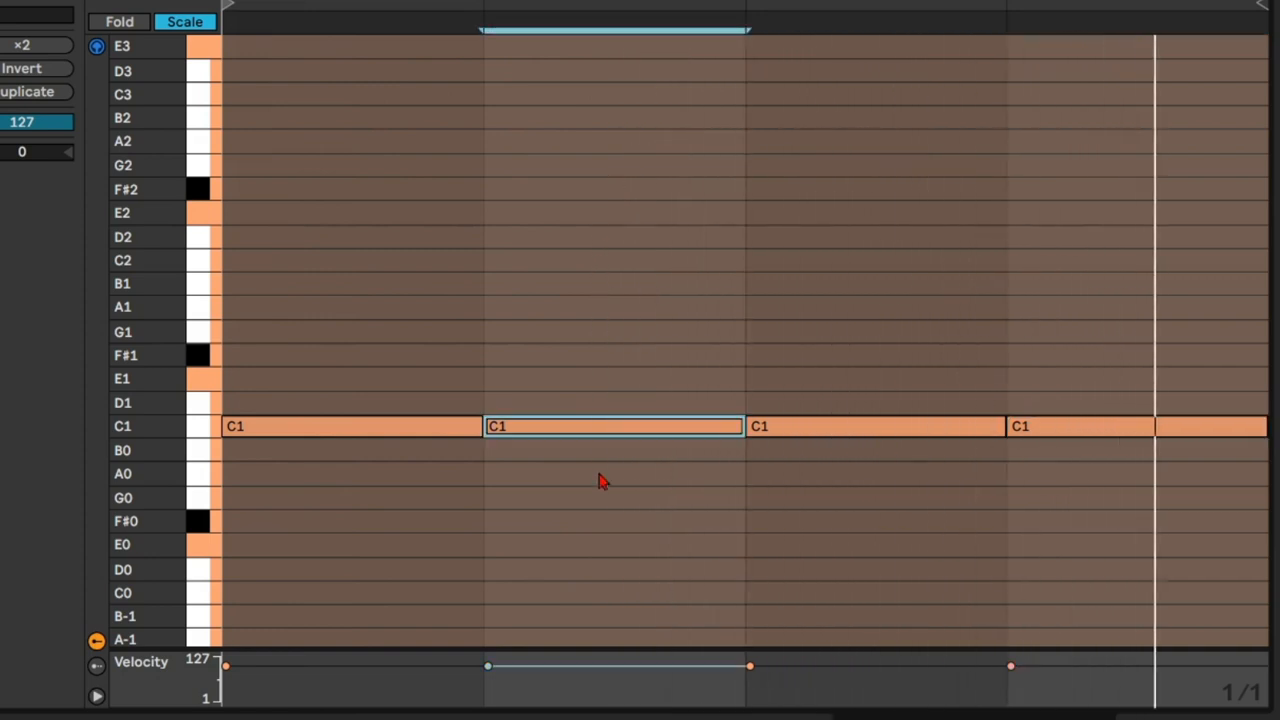
pyautogui.press('Up')
pyautogui.press('Up')
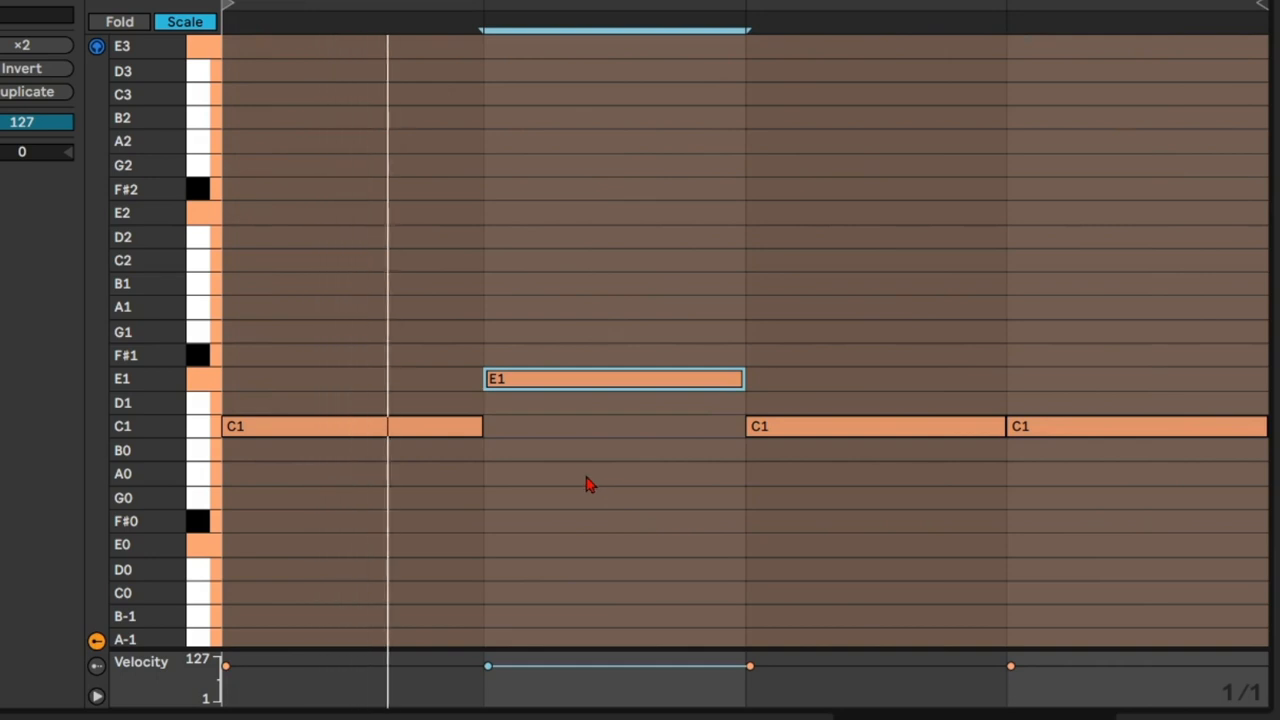
pyautogui.moveTo(903, 380); pyautogui.dragTo(903, 492)
pyautogui.press('Up')
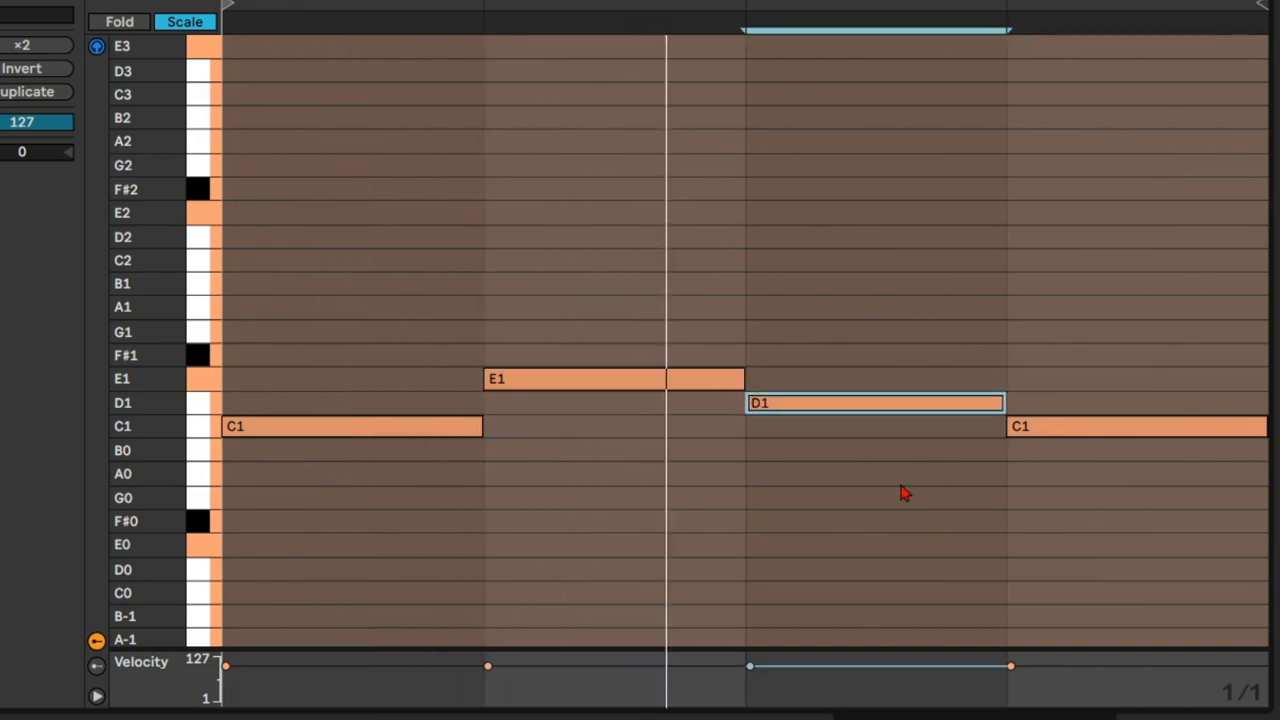
pyautogui.press('Up')
pyautogui.press('Up')
# Step: Raise the fourth bar's bass note to G1
pyautogui.moveTo(1114, 394); pyautogui.dragTo(1120, 486)
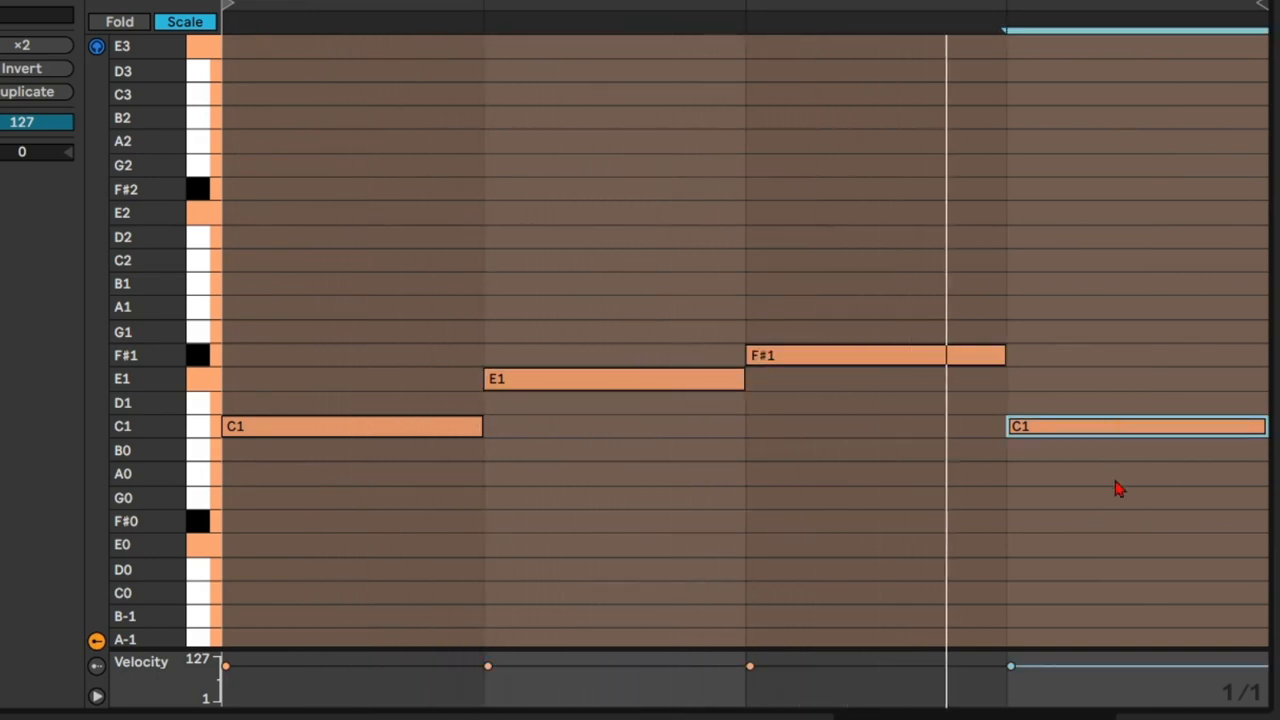
pyautogui.press('Up')
pyautogui.press('Up')
pyautogui.press('Up')
pyautogui.press('Up')
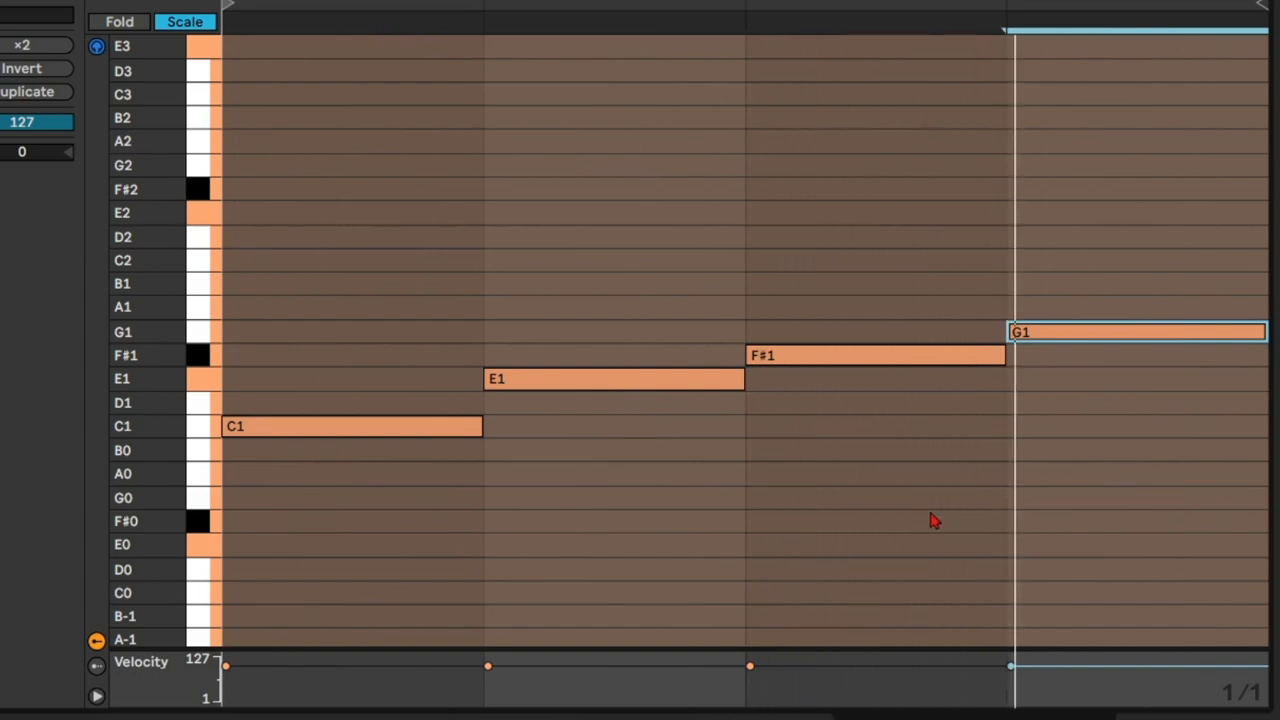
# Step: Lower the second bar's bass note to D1 and the third bar's bass note to E1
pyautogui.click(663, 372)
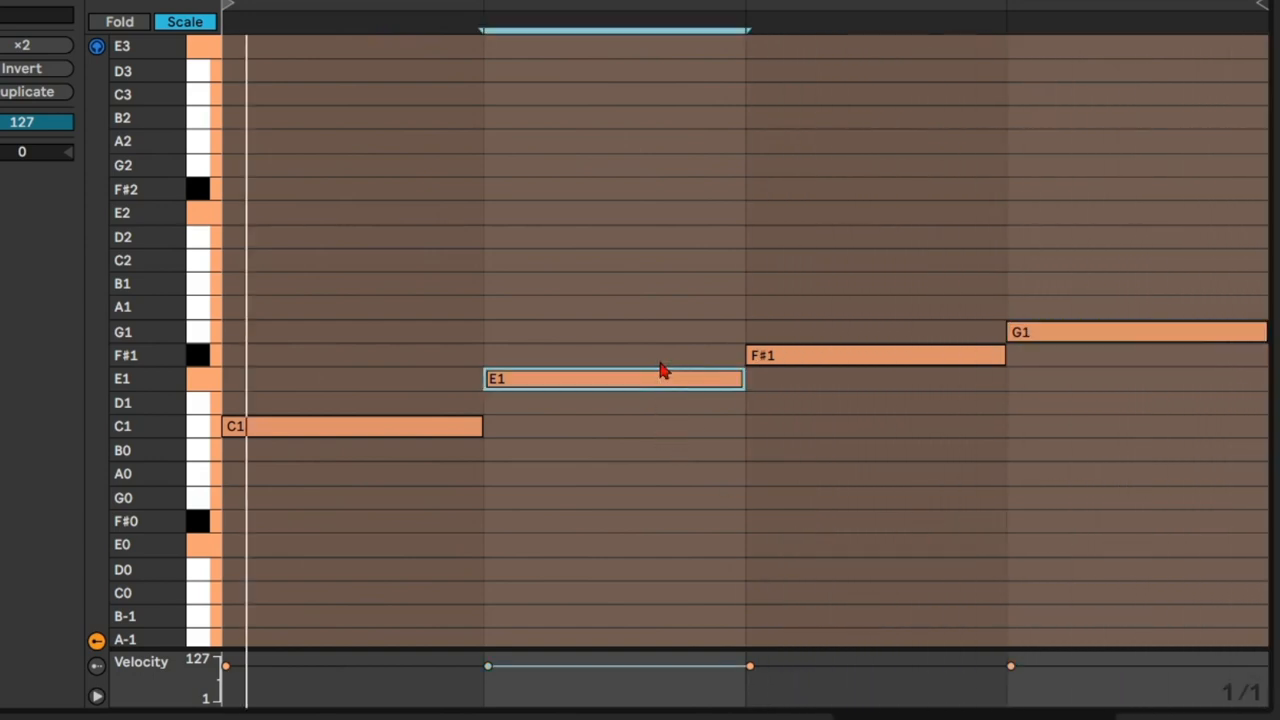
pyautogui.press('Down')
pyautogui.press('Down')
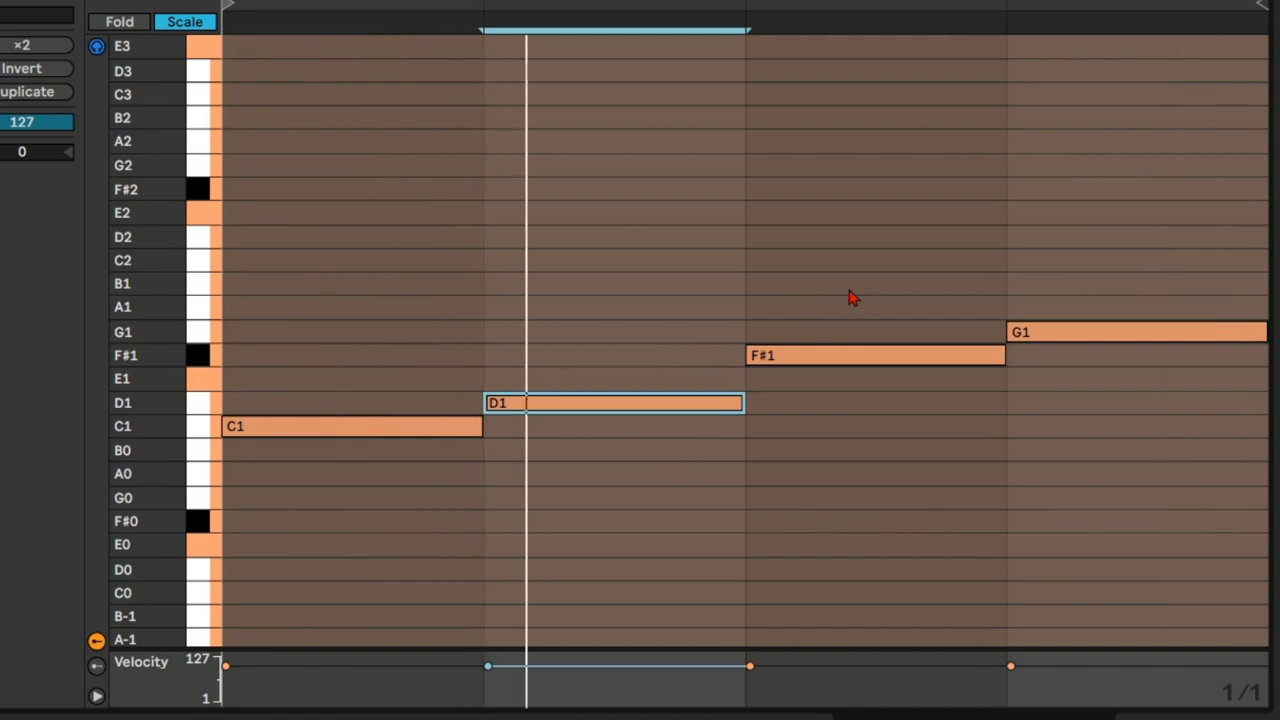
pyautogui.click(888, 356)
pyautogui.press('Down')
pyautogui.press('Down')
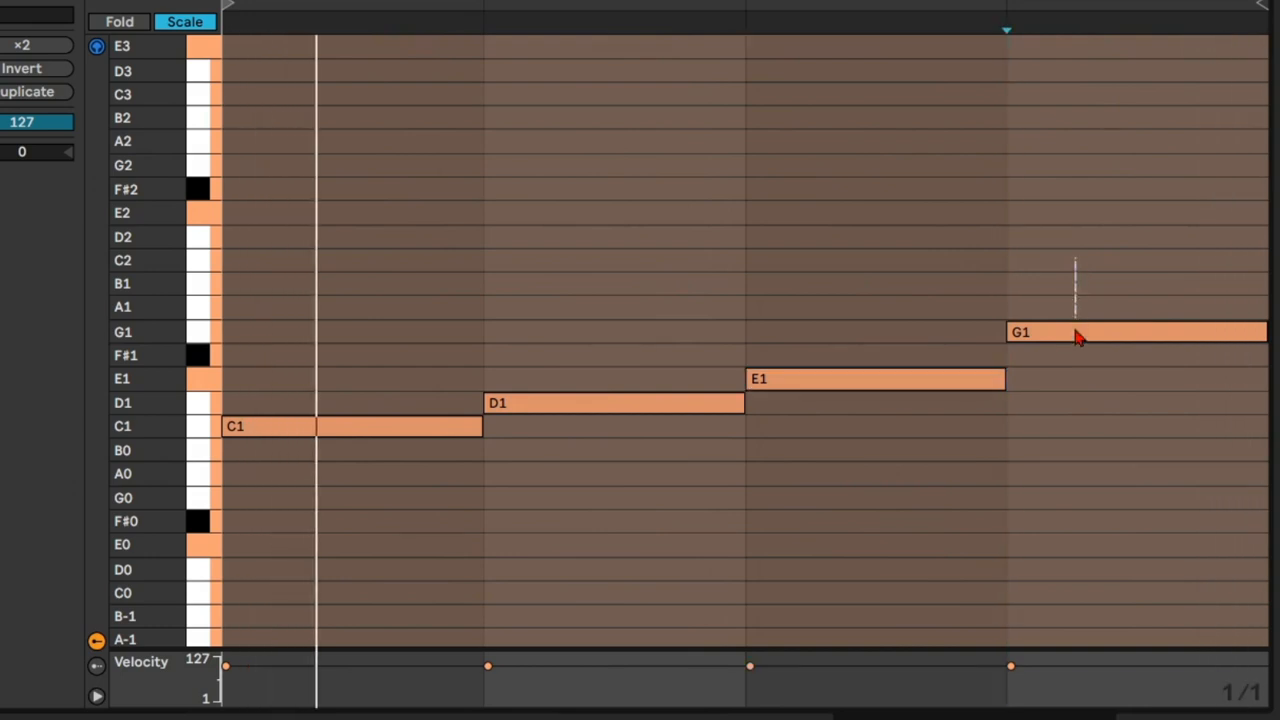
# Step: Try several pitches for the fourth bar's bass note and settle it on B0
pyautogui.moveTo(1077, 334); pyautogui.dragTo(1077, 354)
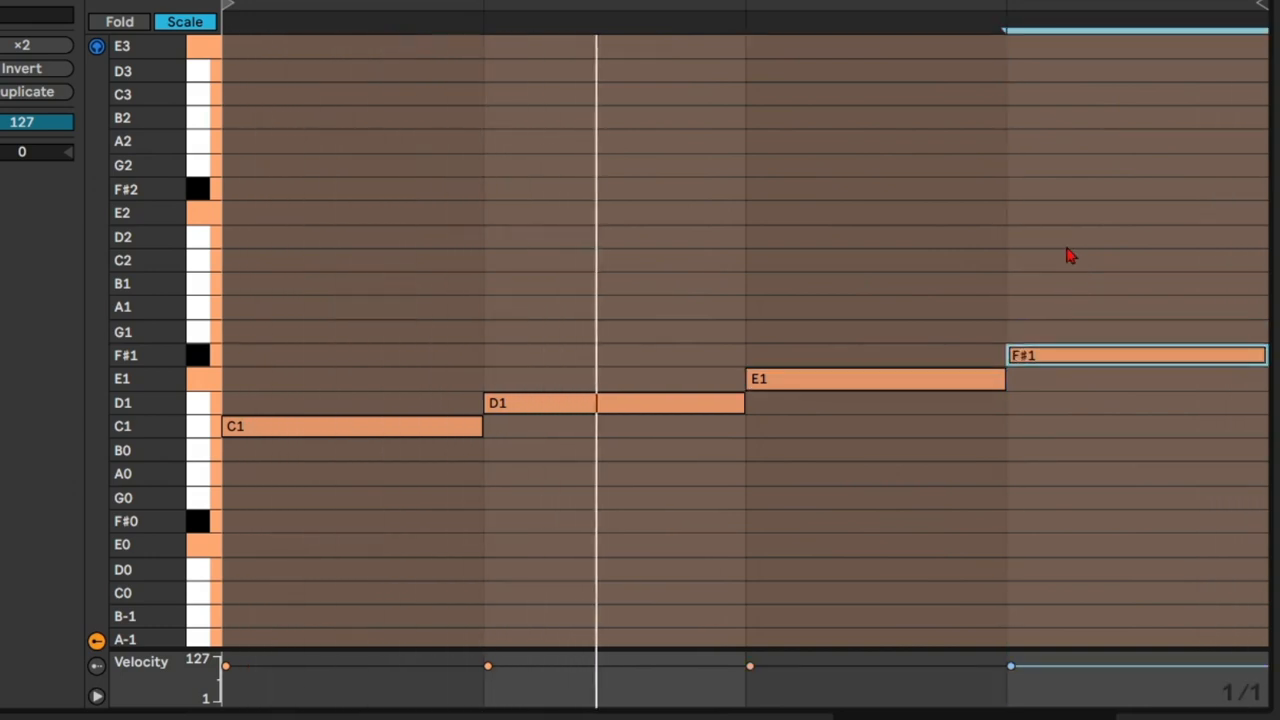
pyautogui.press('Up')
pyautogui.press('Up')
pyautogui.press('Up')
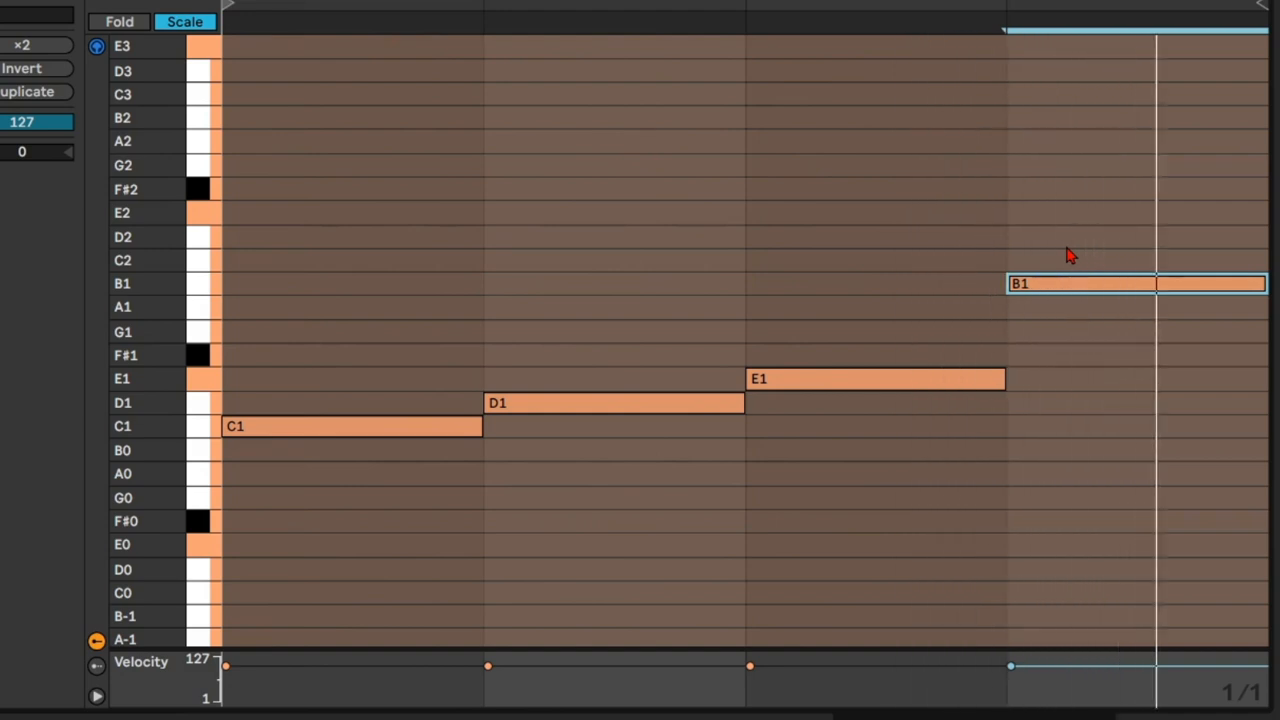
pyautogui.press('Up')
pyautogui.press('Down')
pyautogui.hotkey('shift', 'Down')
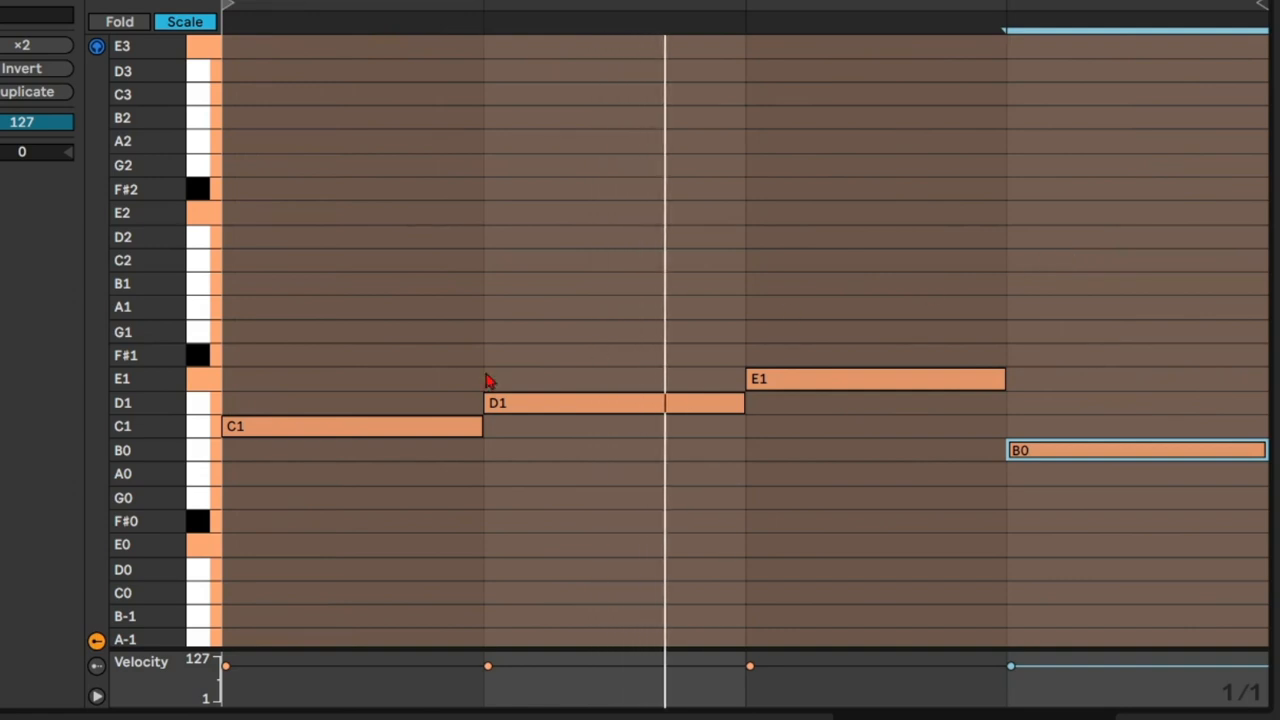
# Step: Add a second one-bar note above each bass note: G1, E1, G1 and D1 in bars one to four
pyautogui.doubleClick(291, 386)
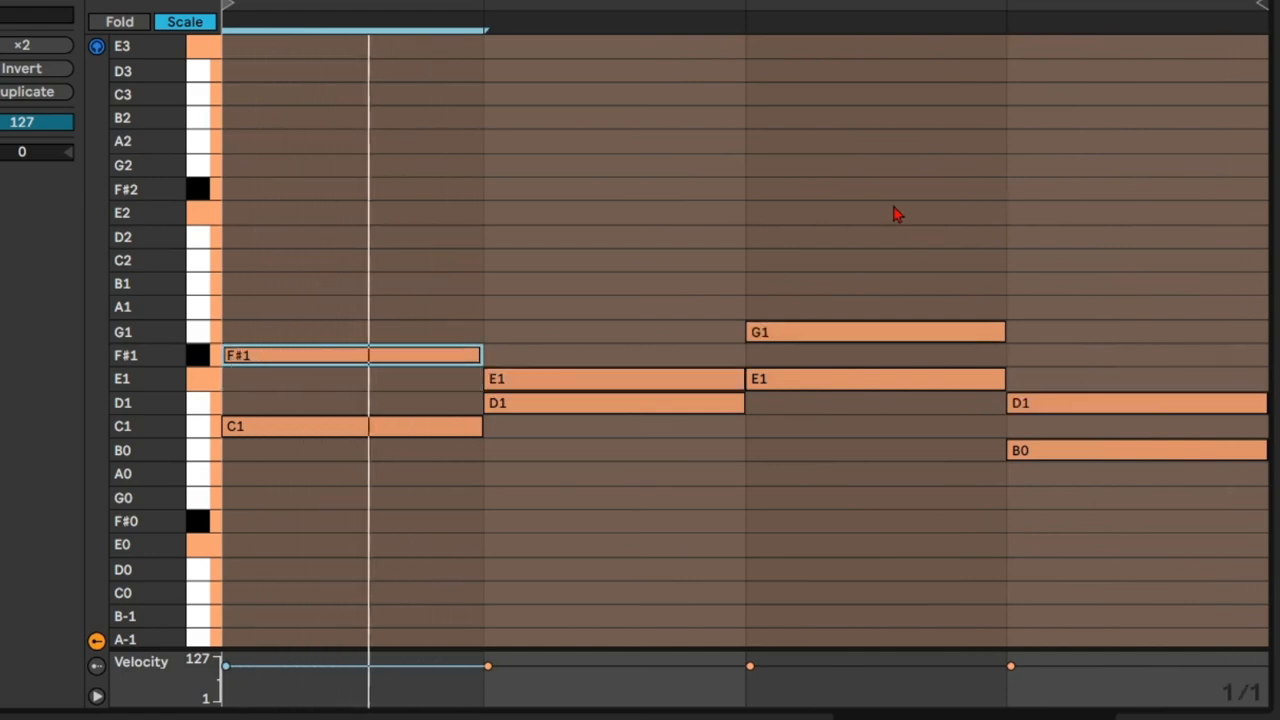
pyautogui.press('Up')
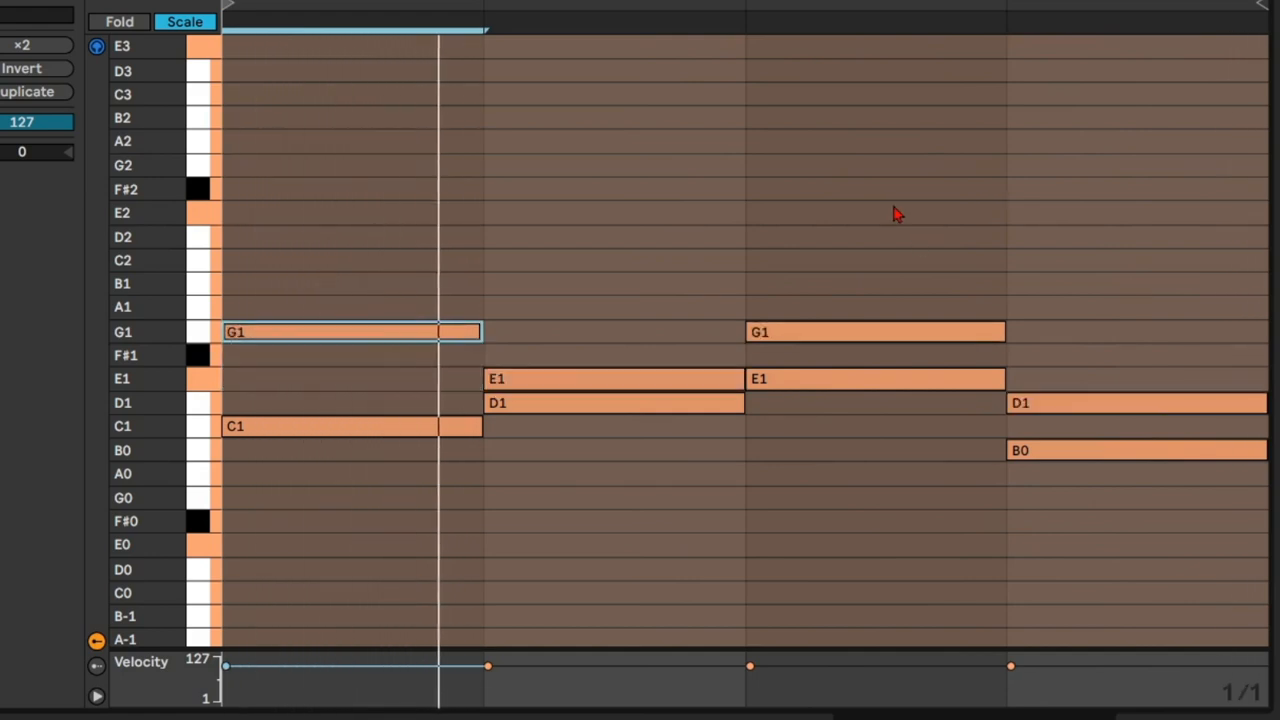
# Step: Add a one-bar E2 note as the top voice in each of the four bars
pyautogui.doubleClick(449, 286)
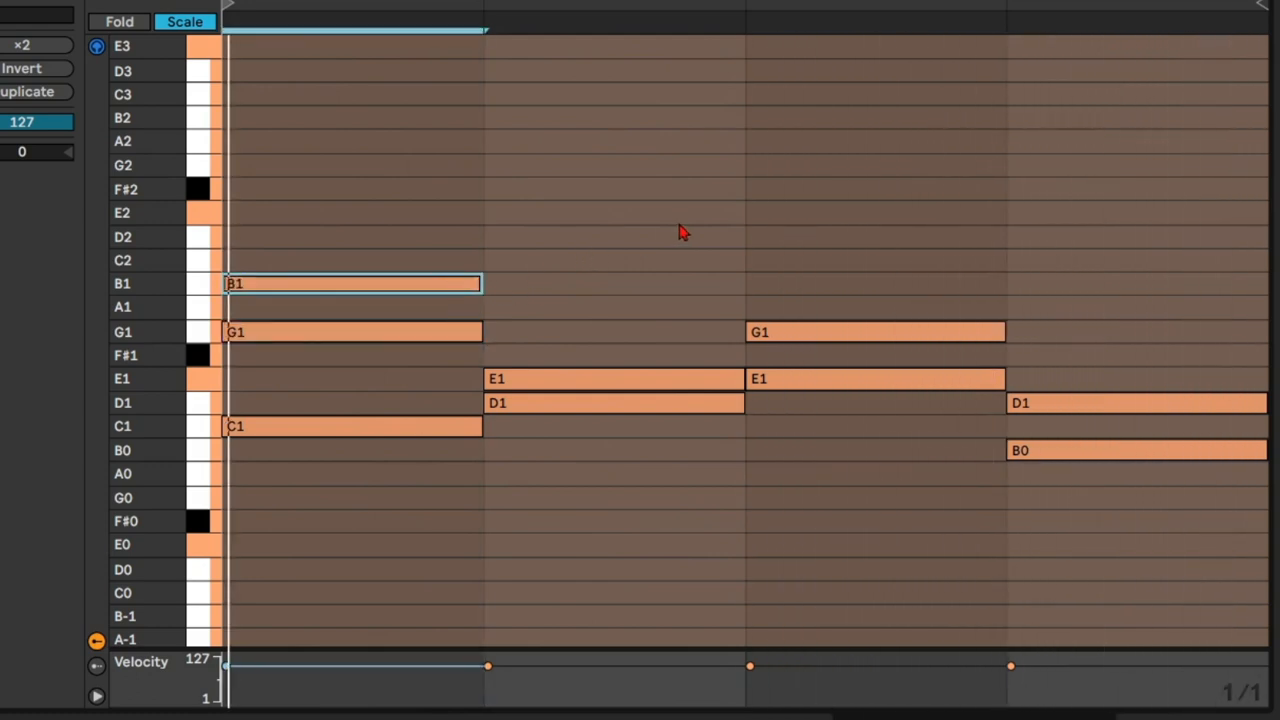
pyautogui.press('Up')
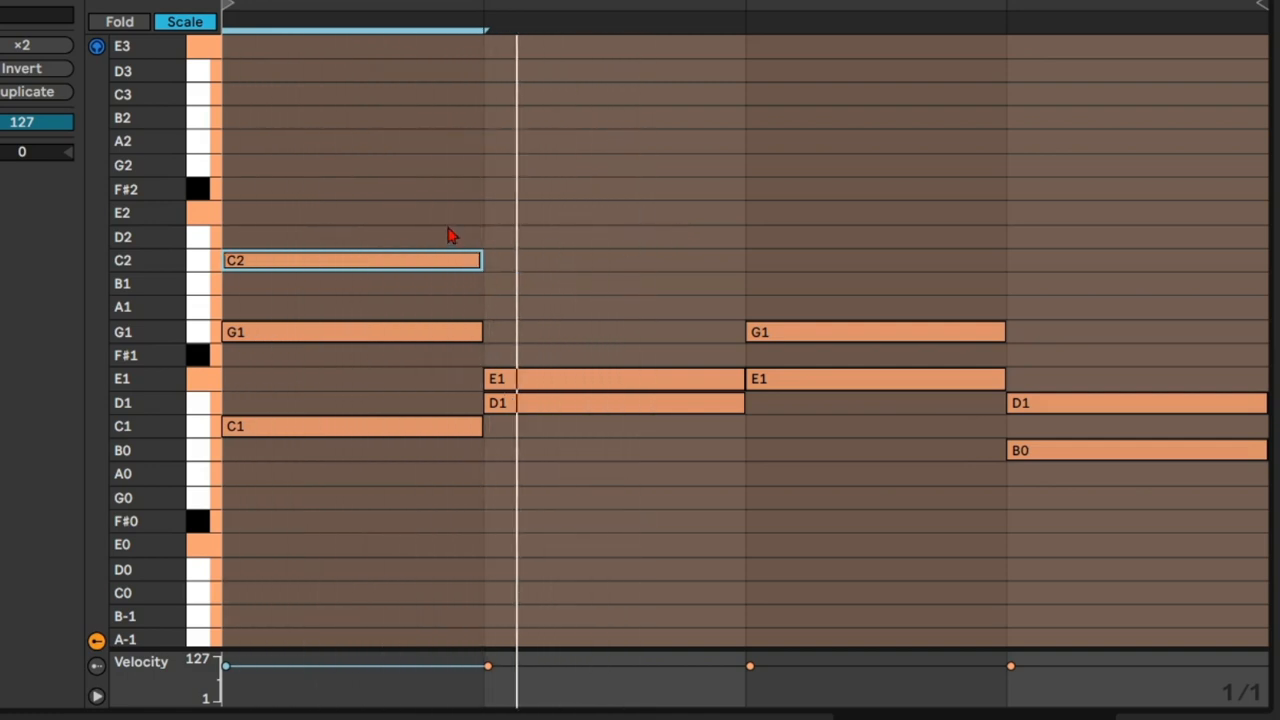
pyautogui.press('Up')
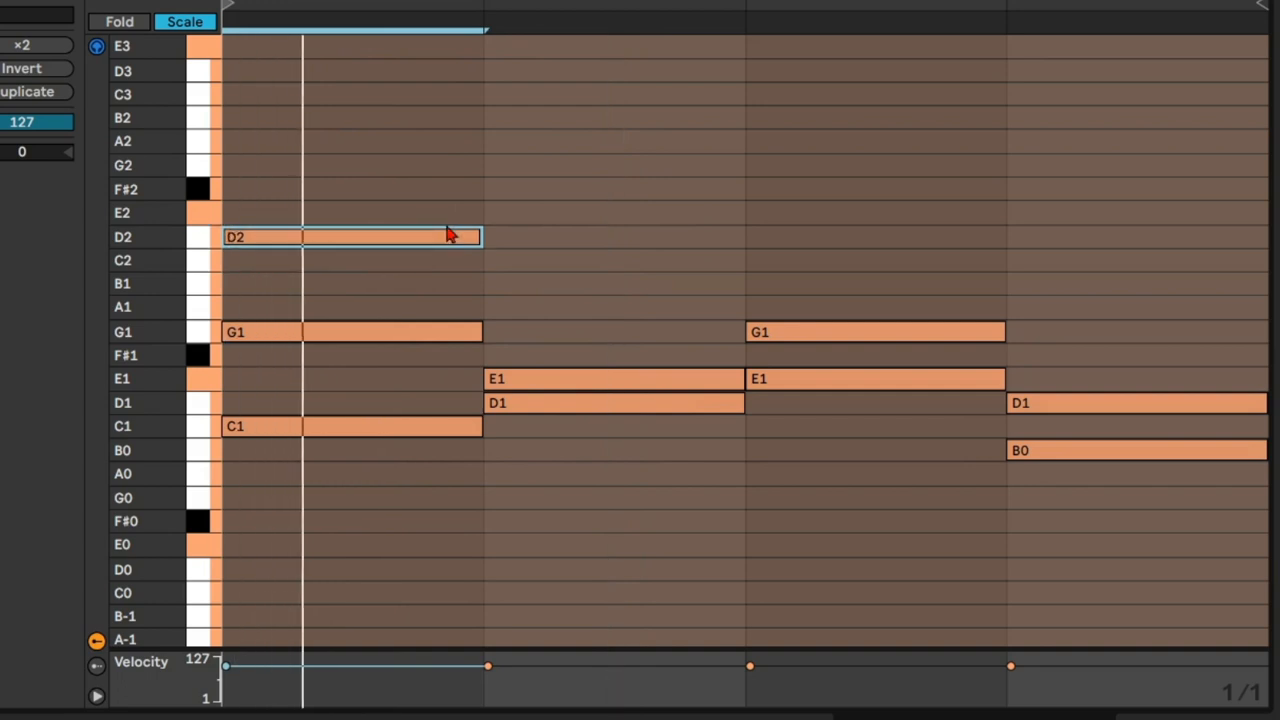
pyautogui.press('Up')
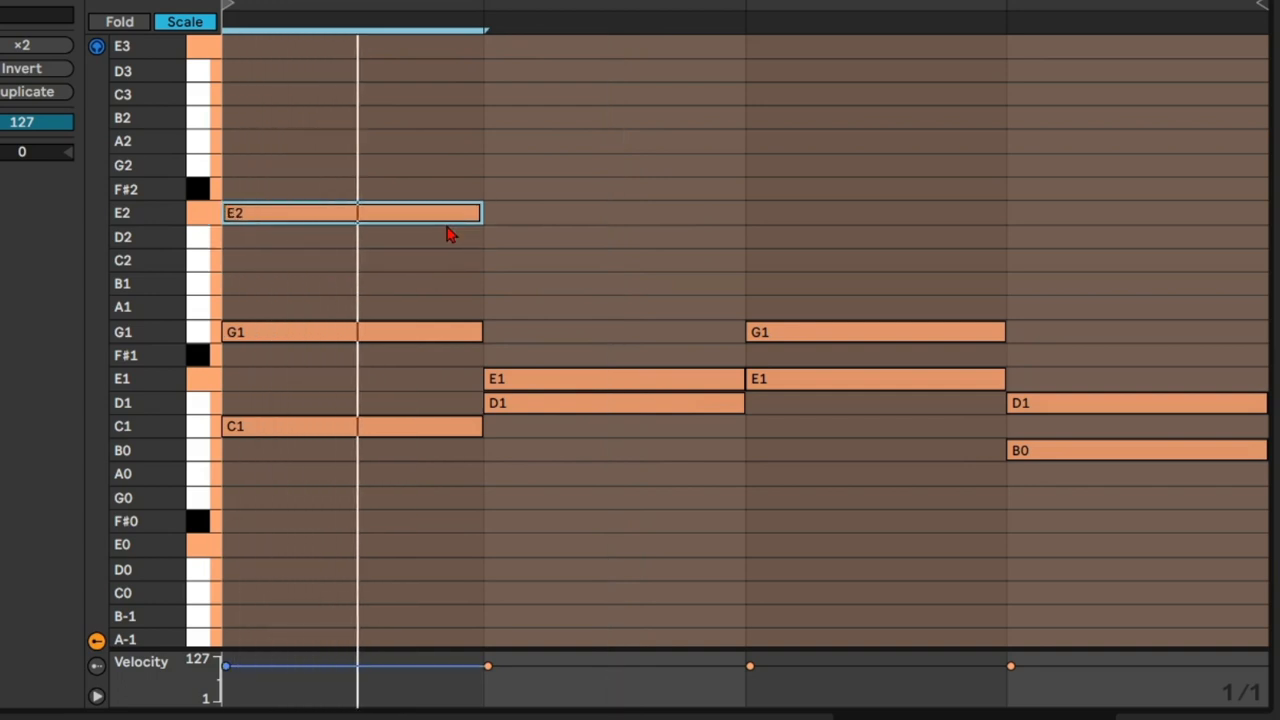
pyautogui.click(530, 224)
pyautogui.doubleClick(529, 218)
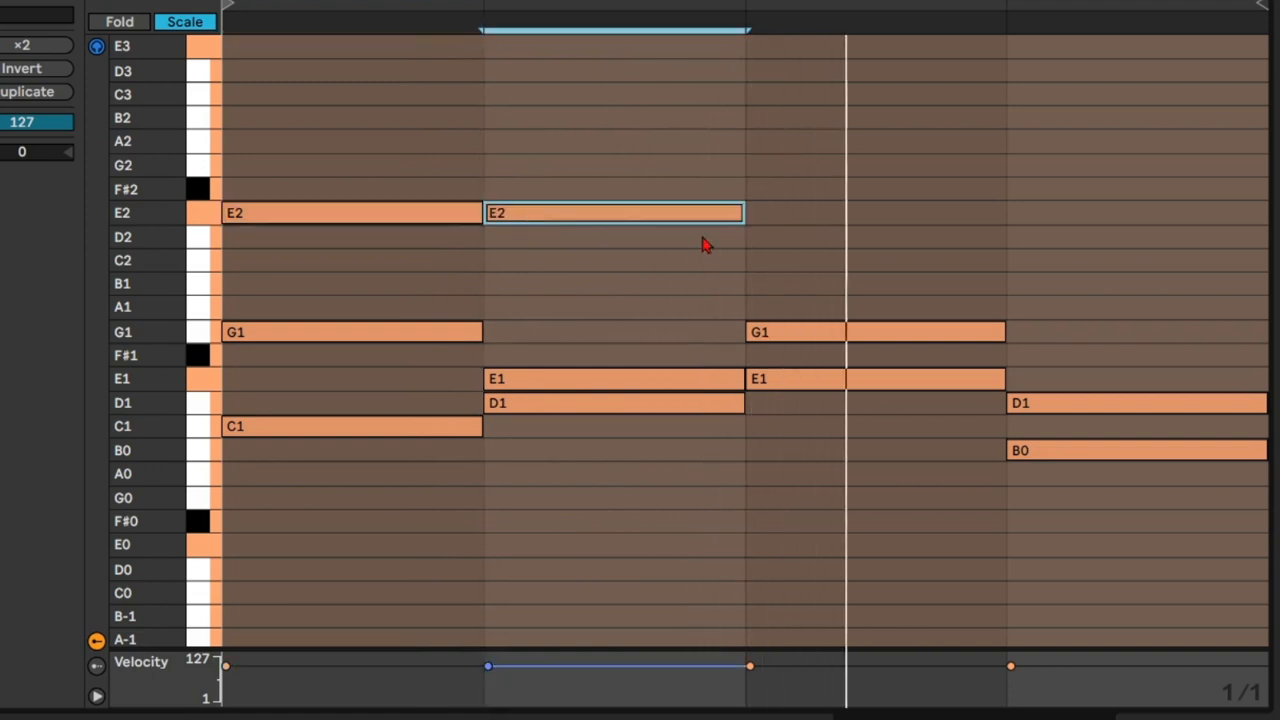
pyautogui.doubleClick(897, 213)
pyautogui.doubleClick(1068, 208)
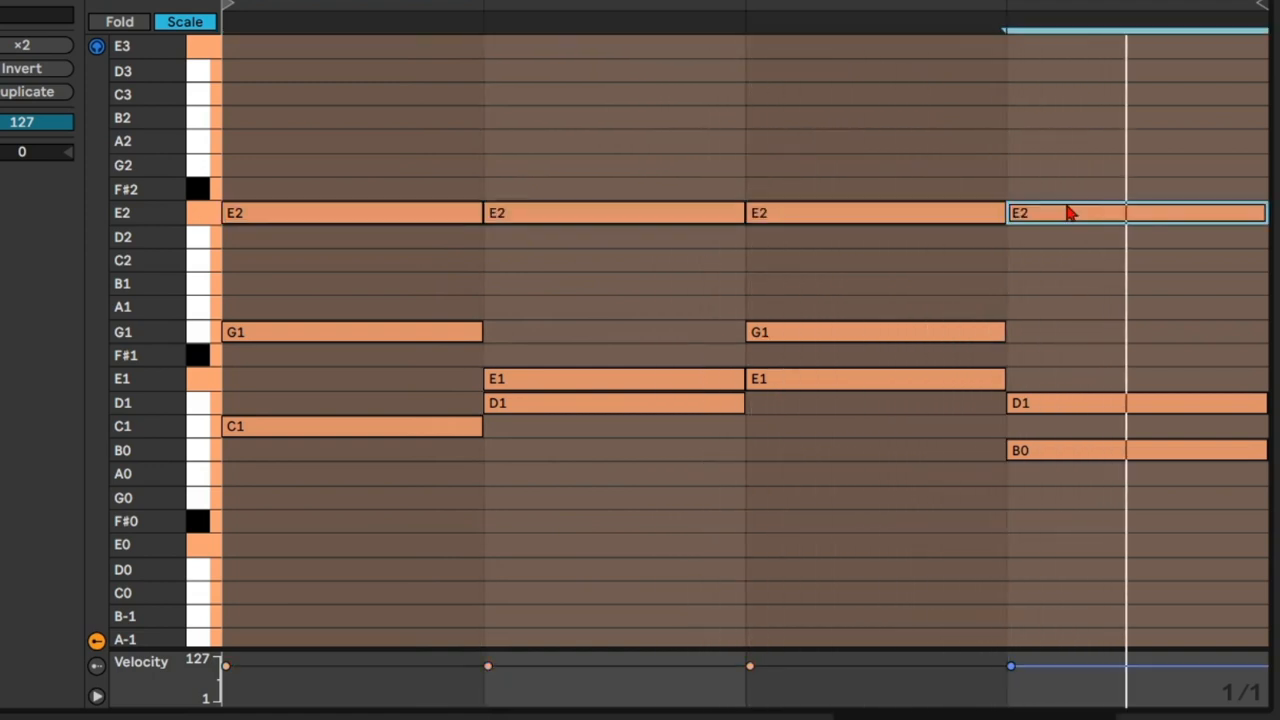
# Step: Raise the top note of the second bar to F#2
pyautogui.click(649, 382)
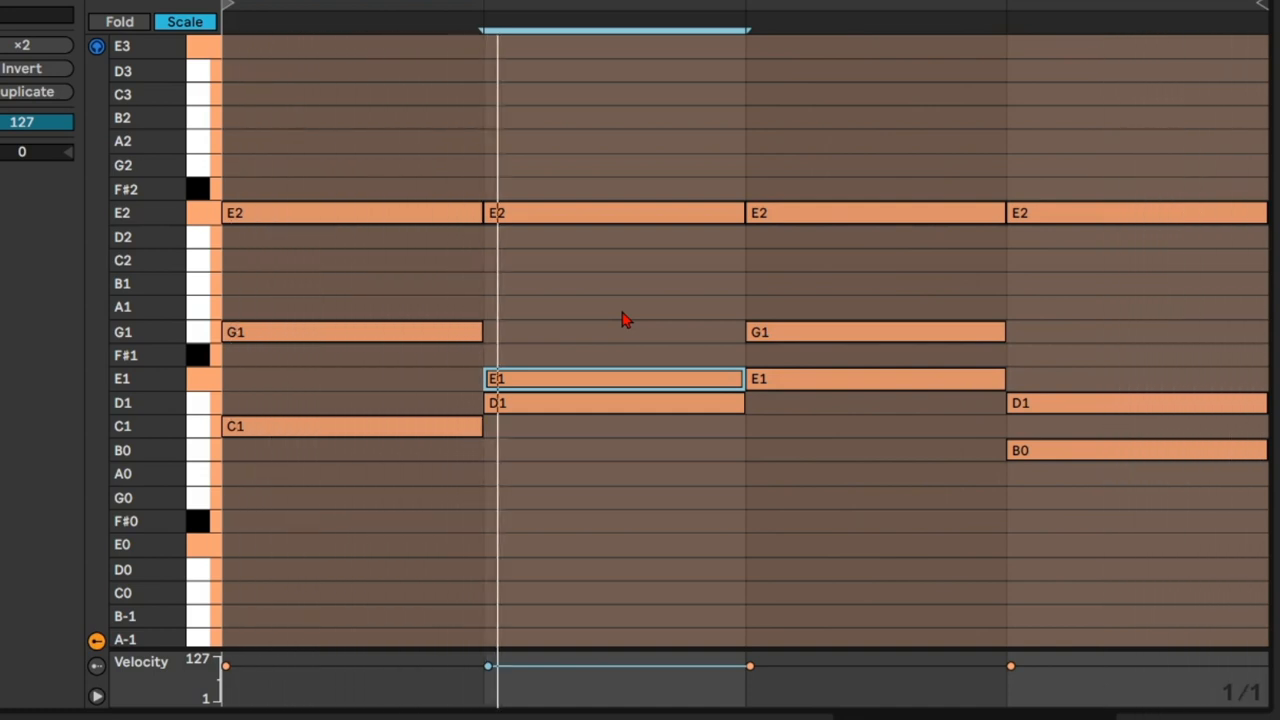
pyautogui.click(628, 216)
pyautogui.press('Up')
pyautogui.click(583, 320)
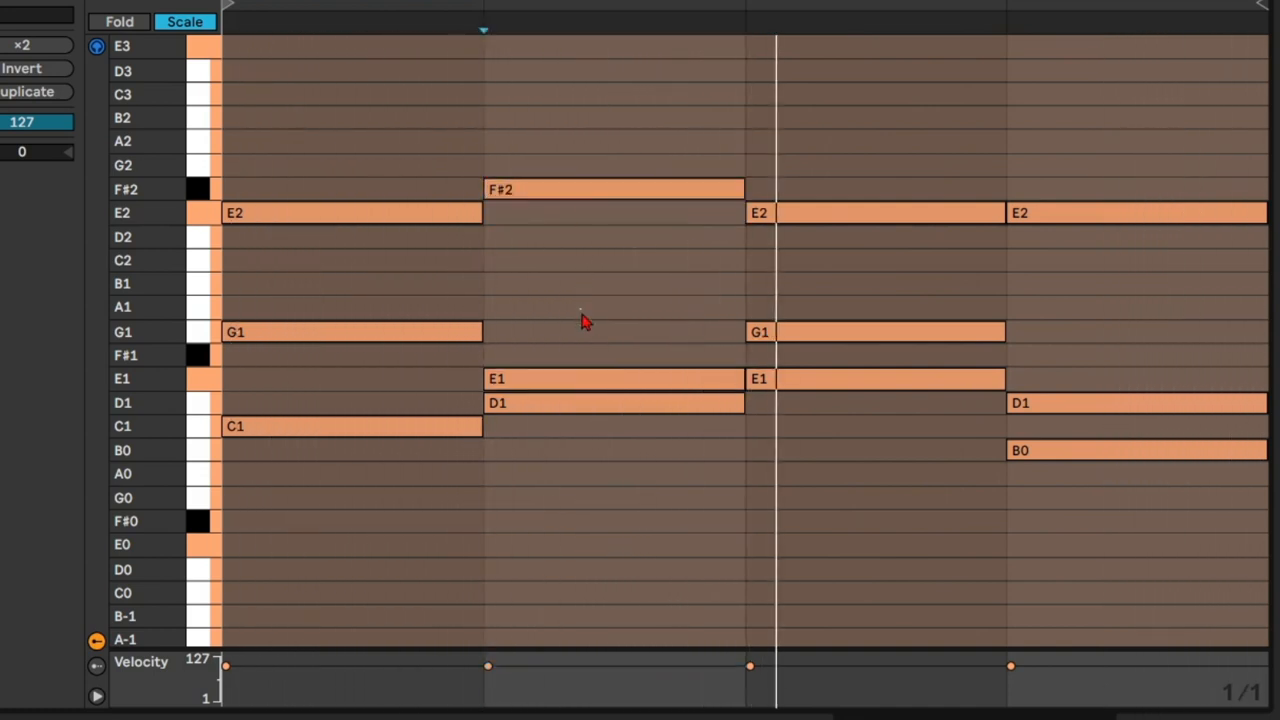
# Step: Raise the middle note of the second bar's chord to A1
pyautogui.click(594, 376)
pyautogui.press('Up')
pyautogui.press('Up')
pyautogui.press('Up')
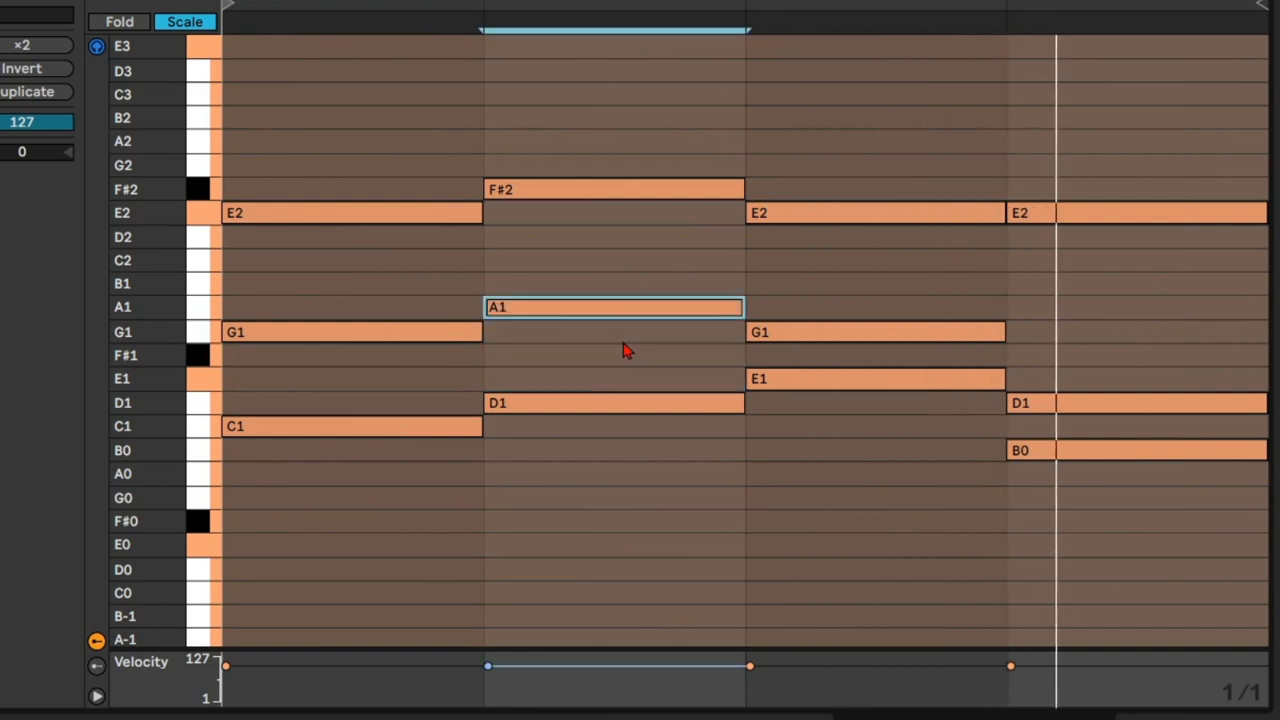
# Step: Try higher pitches for the second bar's middle note and return it to A1
pyautogui.press('Up')
pyautogui.press('Down')
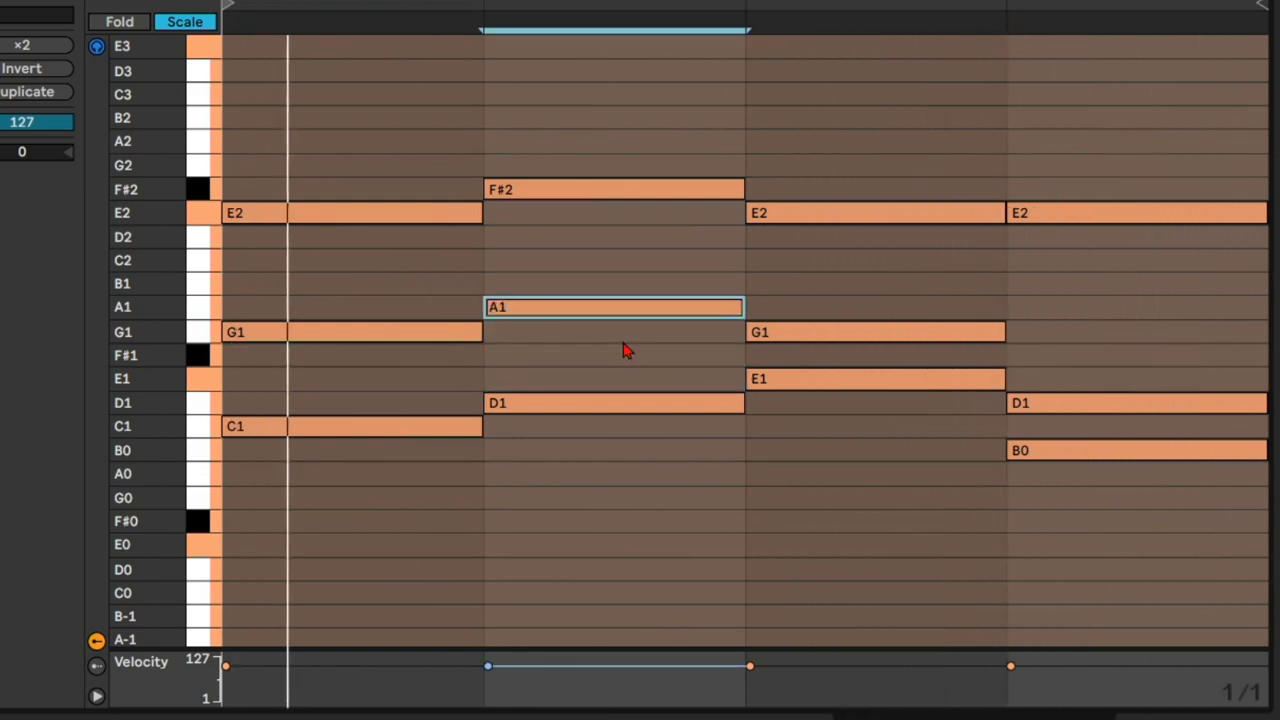
pyautogui.press('Up')
pyautogui.press('Up')
pyautogui.press('Down')
pyautogui.press('Down')
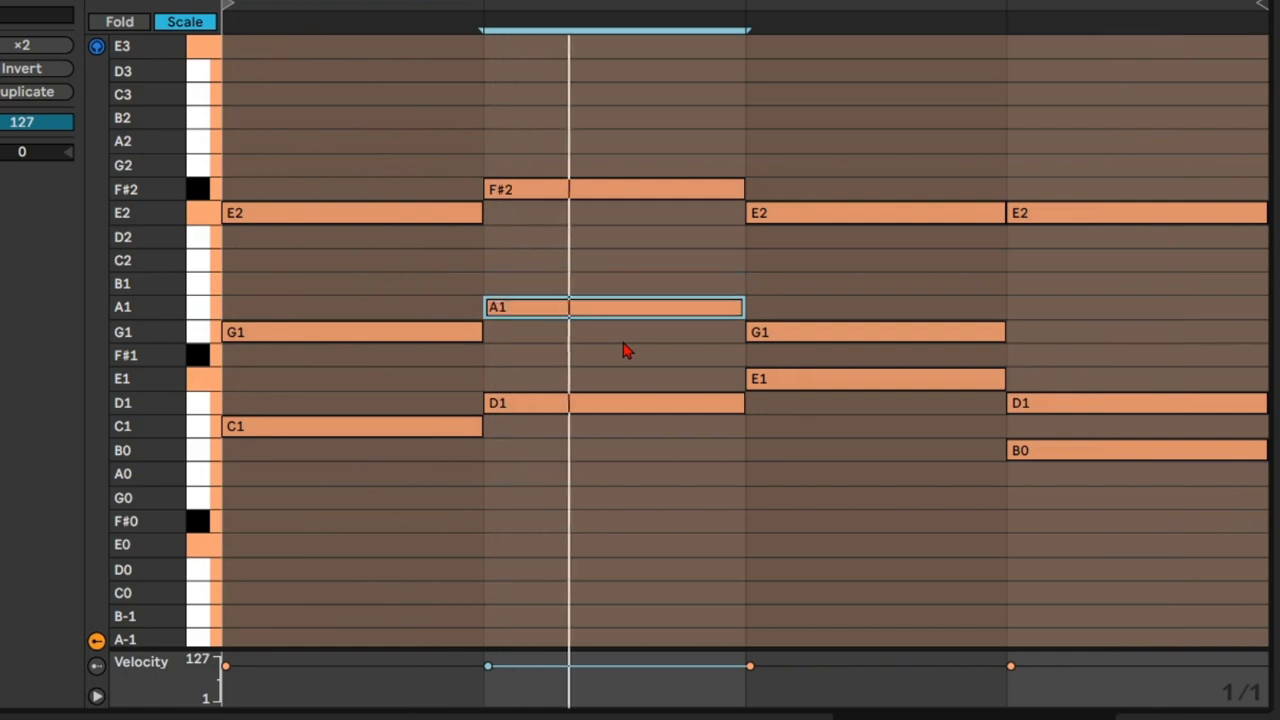
# Step: Raise the middle note of the third bar's chord to B1, trying nearby scale pitches on the way
pyautogui.click(781, 330)
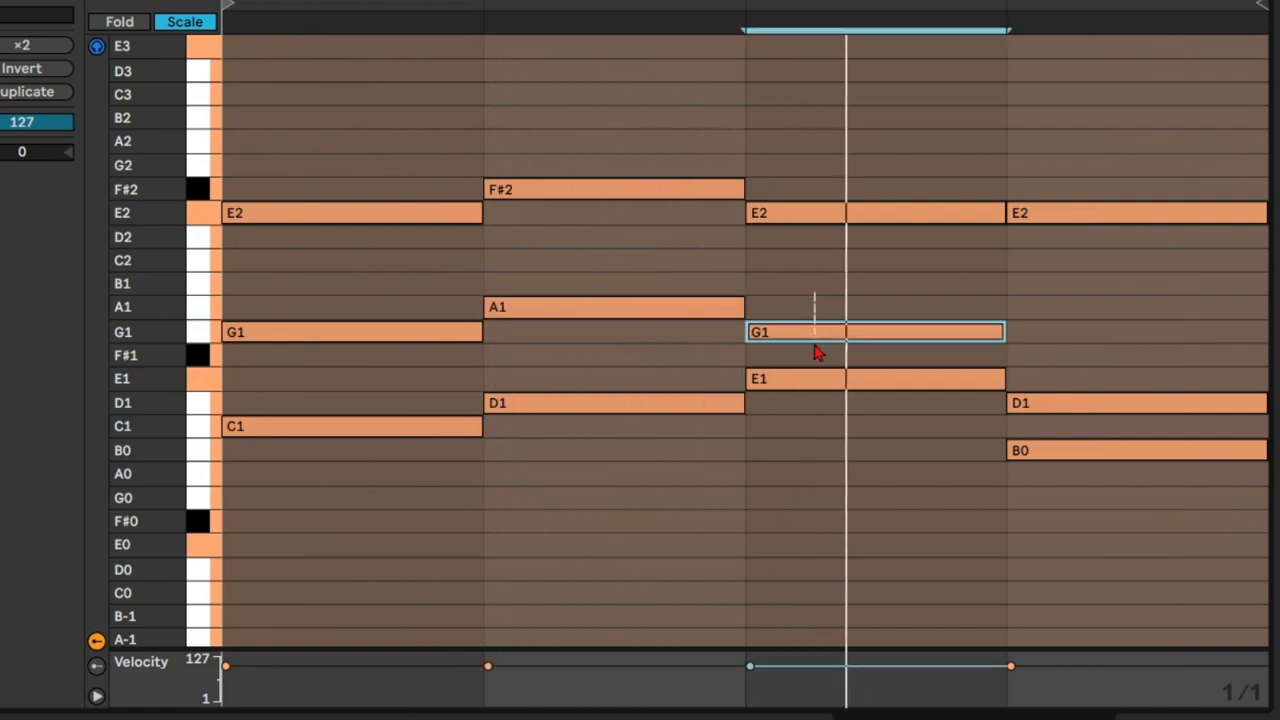
pyautogui.press('Up')
pyautogui.press('Up')
pyautogui.press('Up')
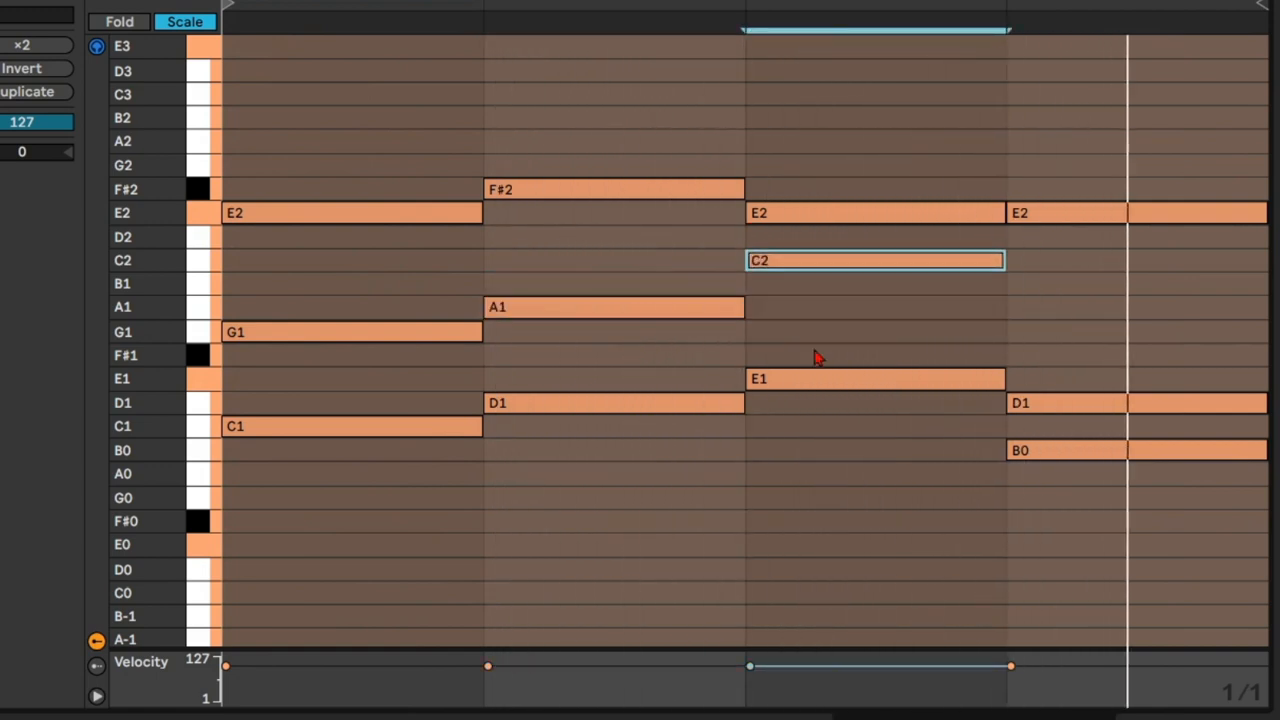
pyautogui.press('Down')
pyautogui.press('Down')
pyautogui.press('Down')
pyautogui.press('Up')
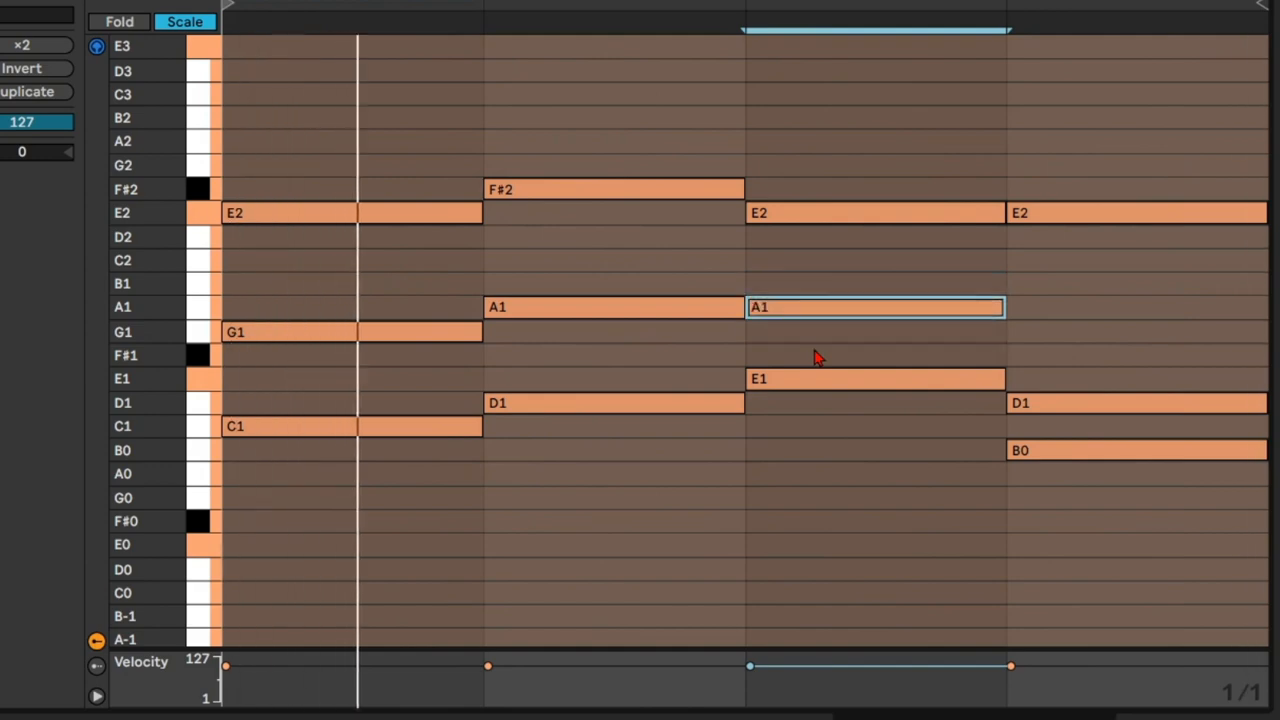
pyautogui.press('Up')
pyautogui.press('Up')
pyautogui.press('Down')
# Step: Raise the top note of the third bar to G2
pyautogui.click(823, 213)
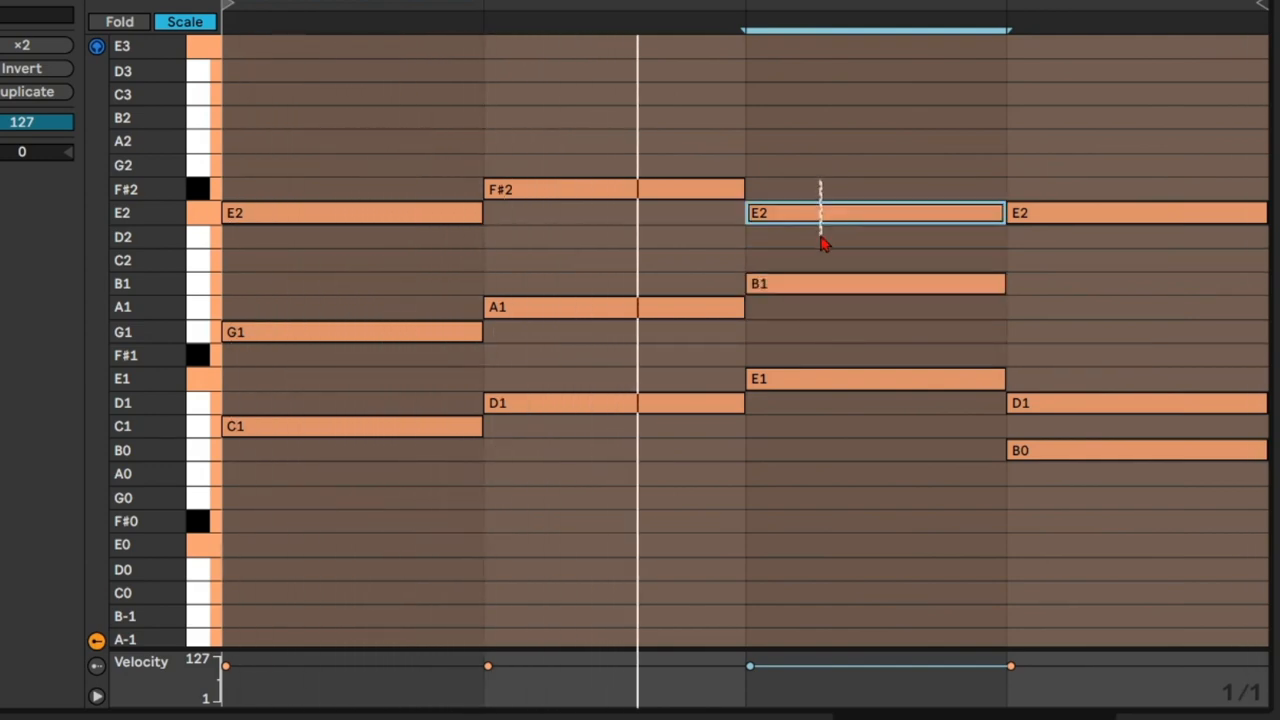
pyautogui.press('Up')
pyautogui.press('Up')
pyautogui.press('Up')
pyautogui.press('Down')
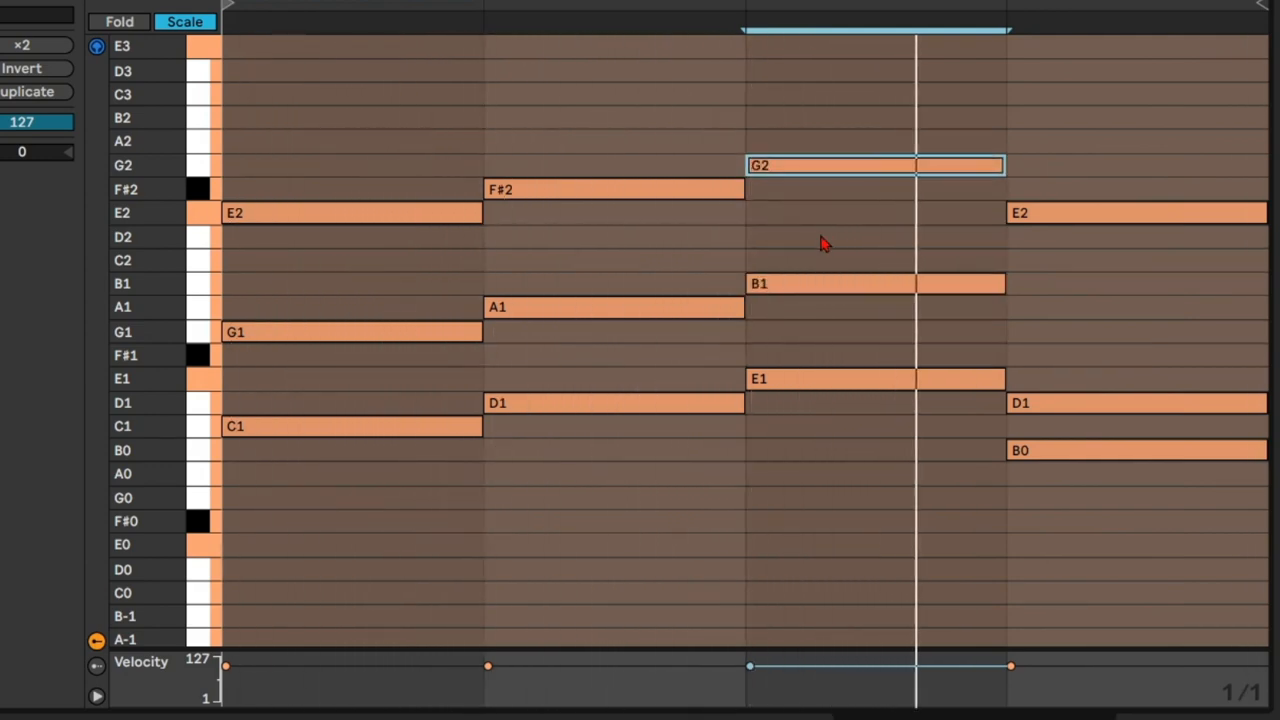
# Step: Try lower and higher pitches for the third bar's top note and return it to G2
pyautogui.press('Down')
pyautogui.press('Down')
pyautogui.press('Down')
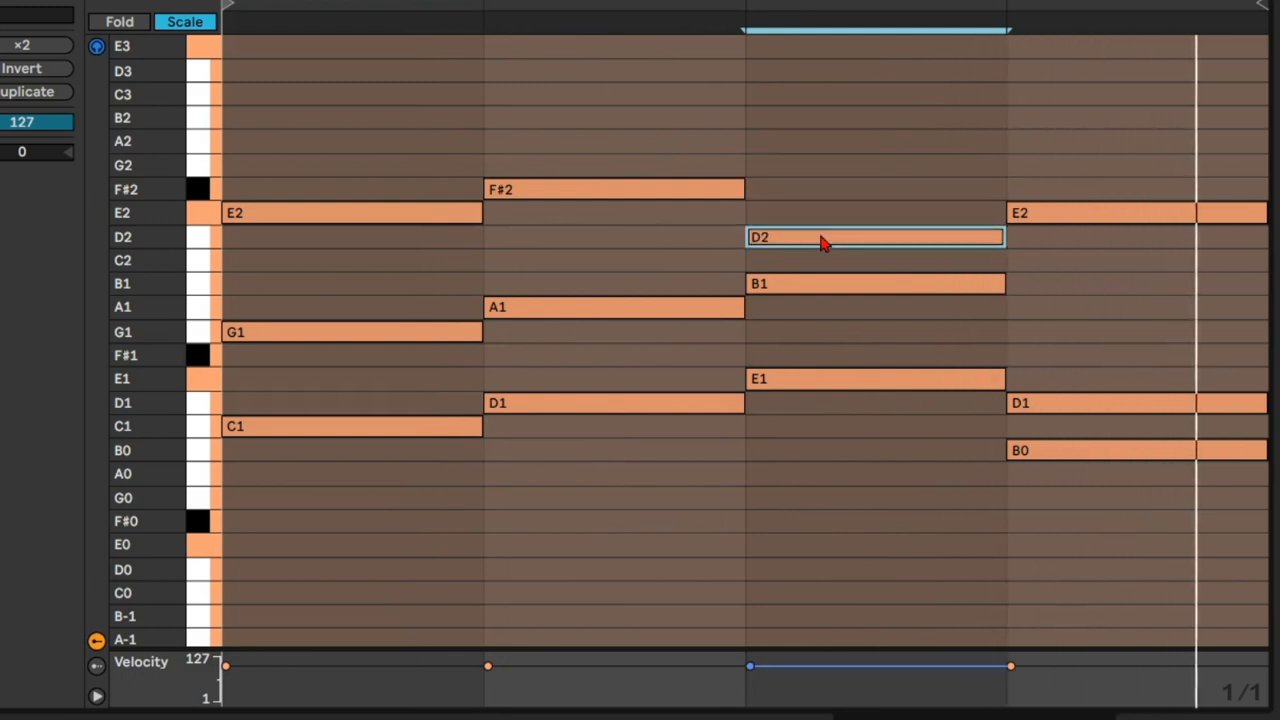
pyautogui.press('Up')
pyautogui.press('Up')
pyautogui.press('Up')
pyautogui.press('Up')
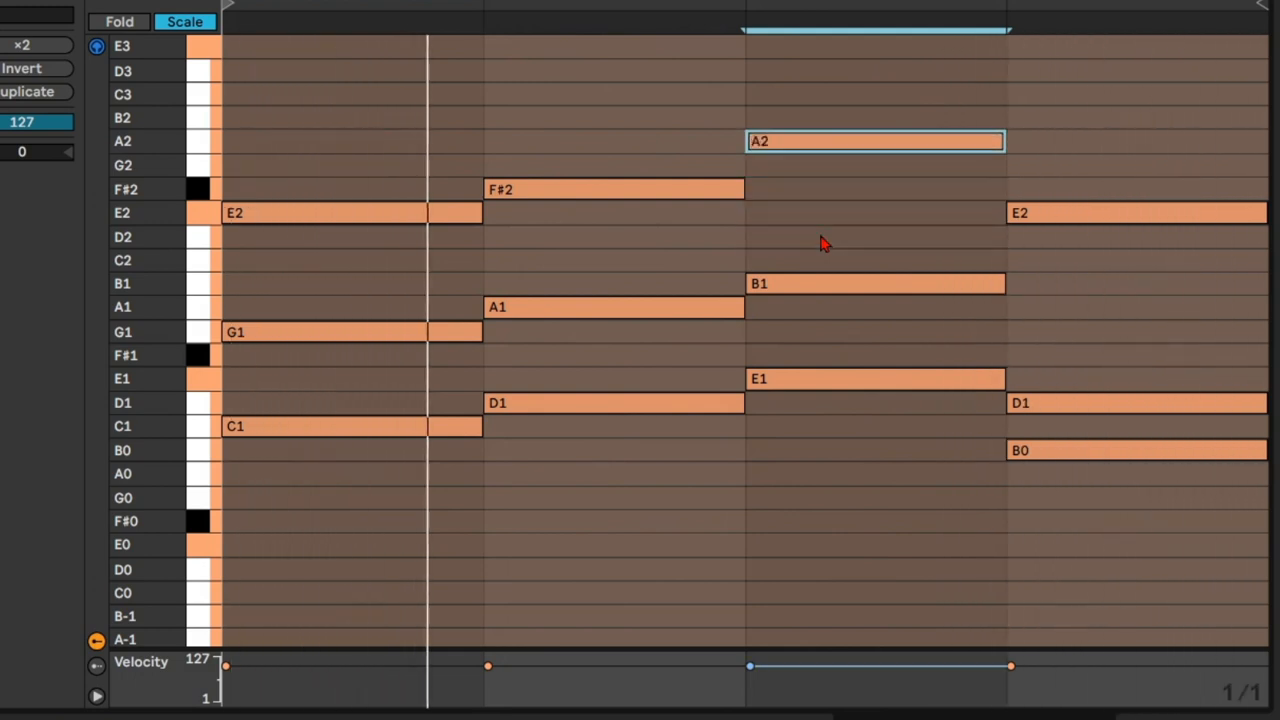
pyautogui.press('Up')
pyautogui.press('Down')
pyautogui.press('Down')
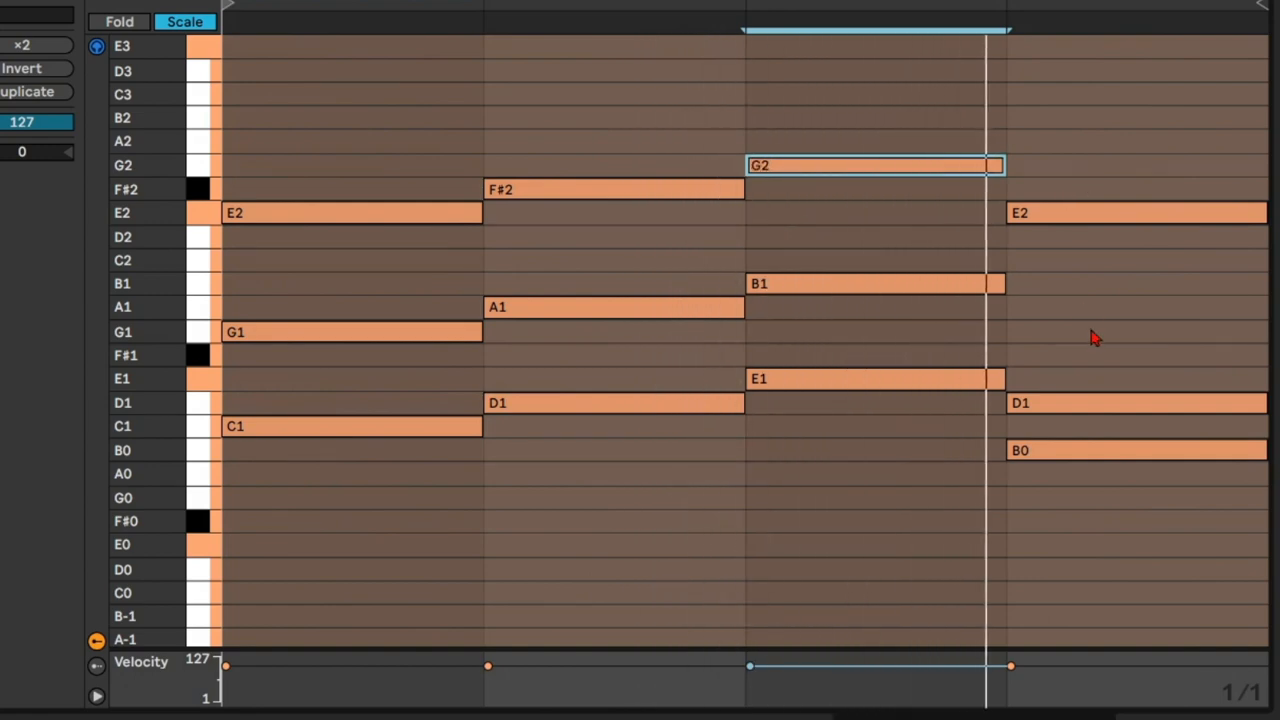
# Step: Lower the top note of the fourth bar to D2 after trying other scale pitches below and around it
pyautogui.click(1094, 212)
pyautogui.press('Down')
pyautogui.press('Down')
pyautogui.press('Down')
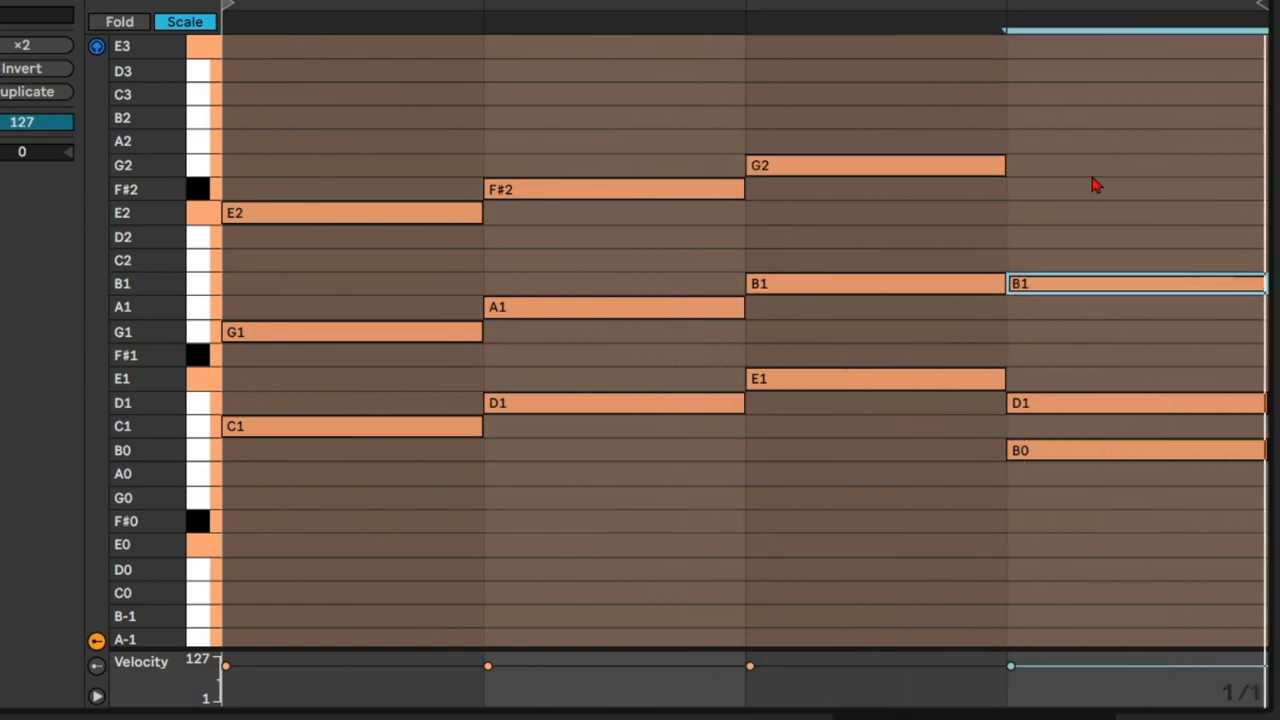
pyautogui.press('Down')
pyautogui.press('Down')
pyautogui.press('Up')
pyautogui.press('Up')
pyautogui.press('Up')
pyautogui.press('Up')
pyautogui.press('Down')
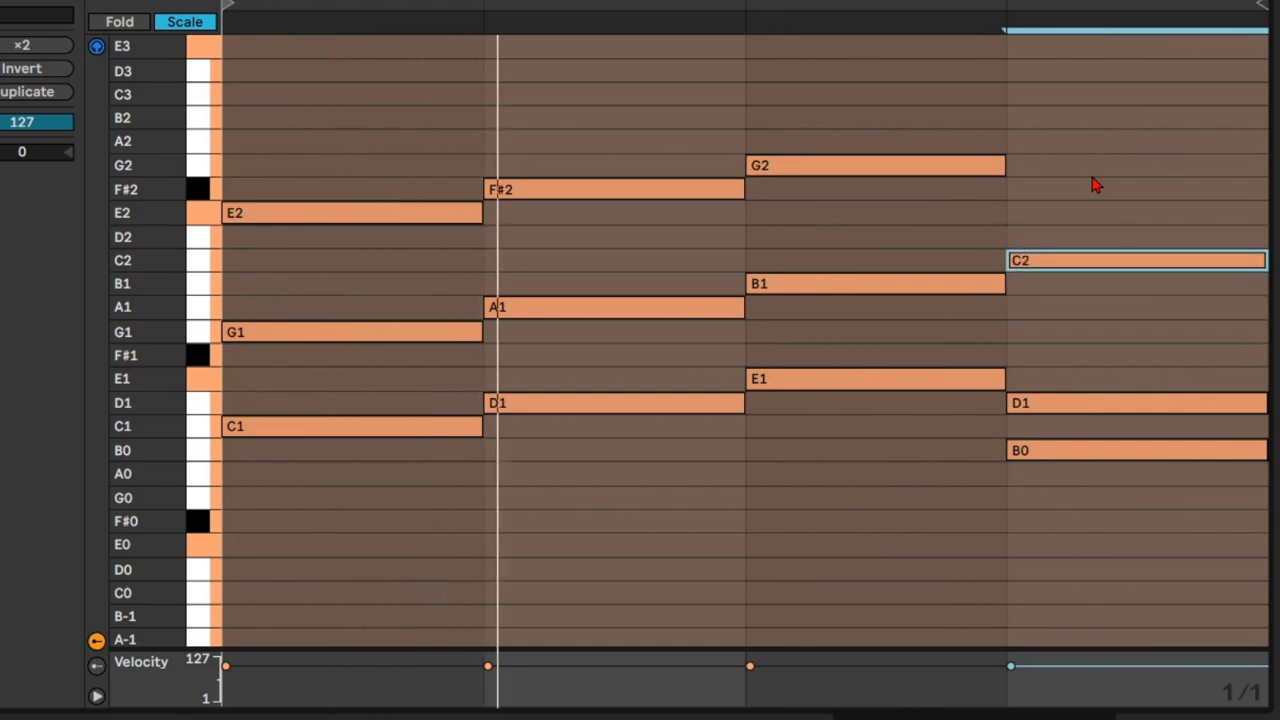
pyautogui.press('Up')
pyautogui.press('Down')
pyautogui.press('Down')
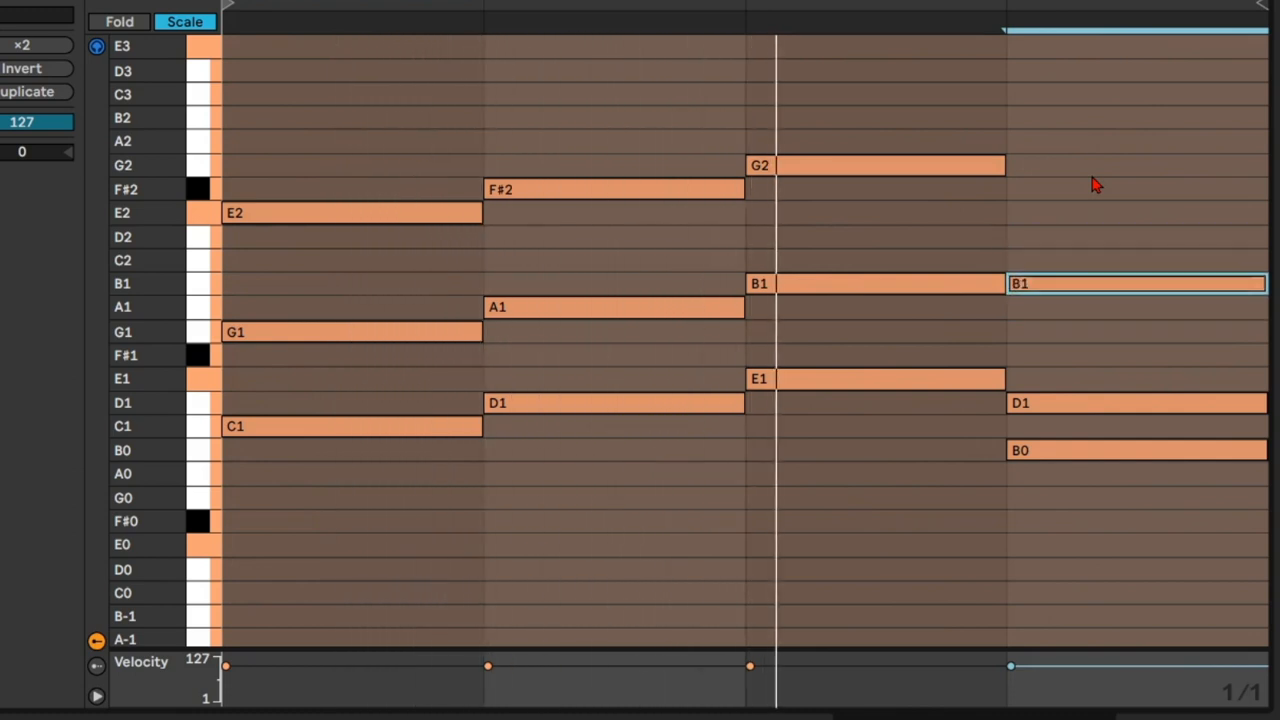
pyautogui.press('Down')
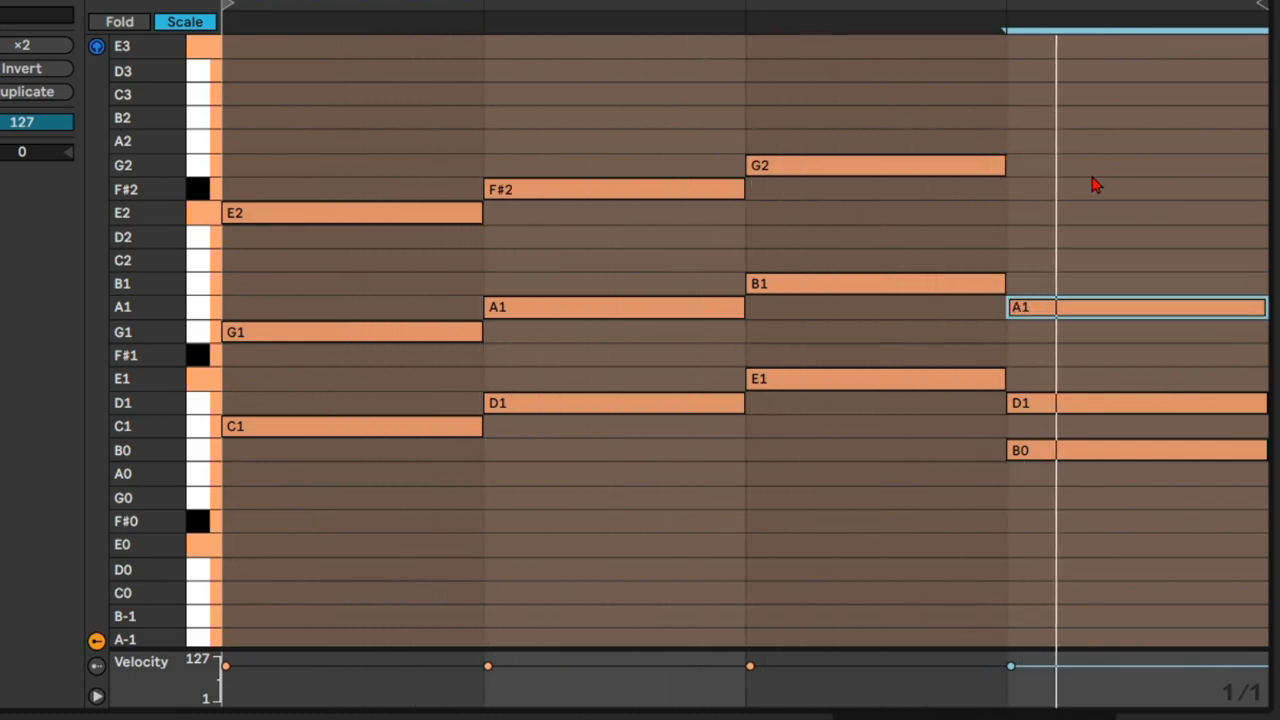
pyautogui.press('Up')
pyautogui.press('Up')
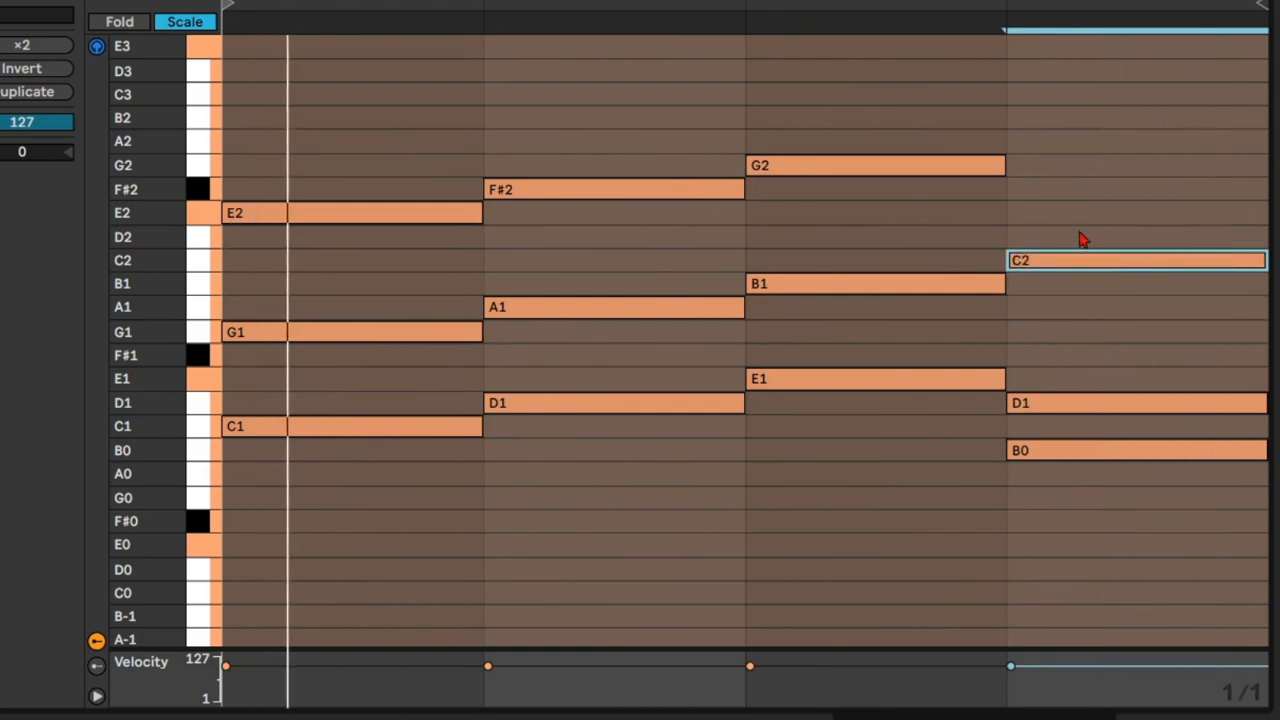
pyautogui.press('Up')
# Step: Raise the middle note of the fourth bar's chord to F#1
pyautogui.click(1091, 349)
pyautogui.click(1091, 408)
pyautogui.press('Up')
pyautogui.press('Up')
pyautogui.press('Up')
pyautogui.press('Up')
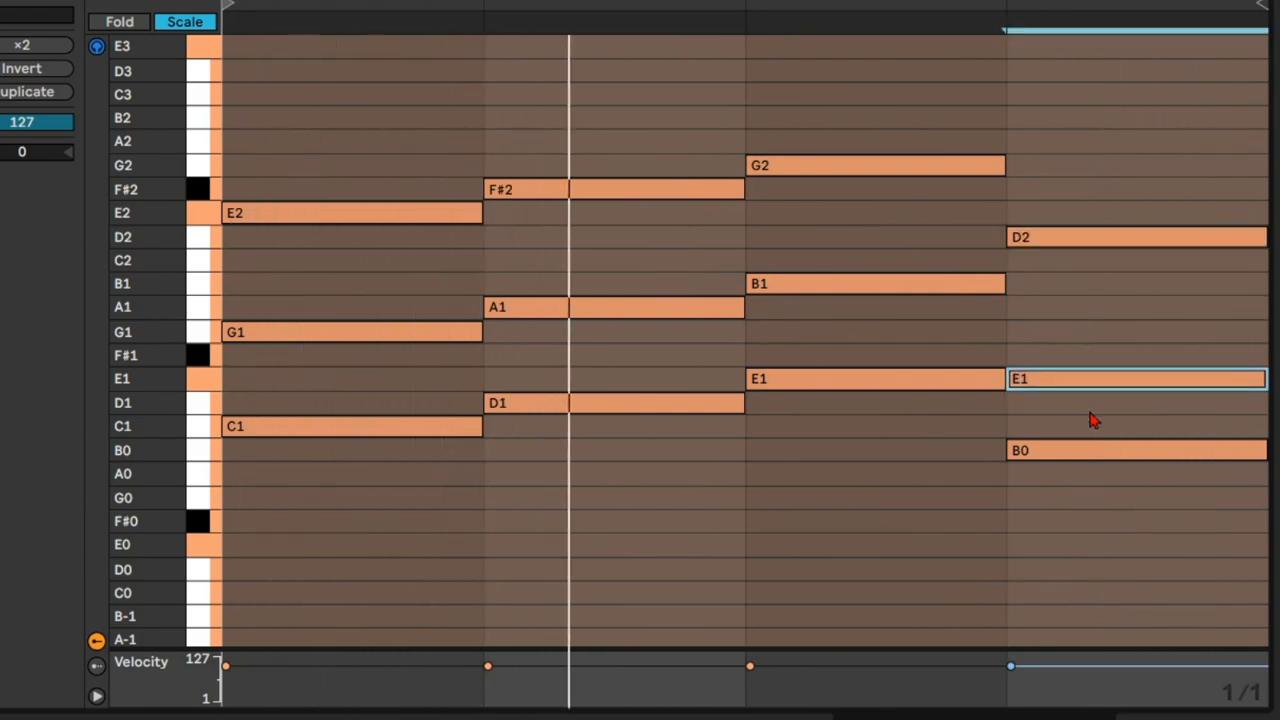
pyautogui.press('Down')
pyautogui.press('Down')
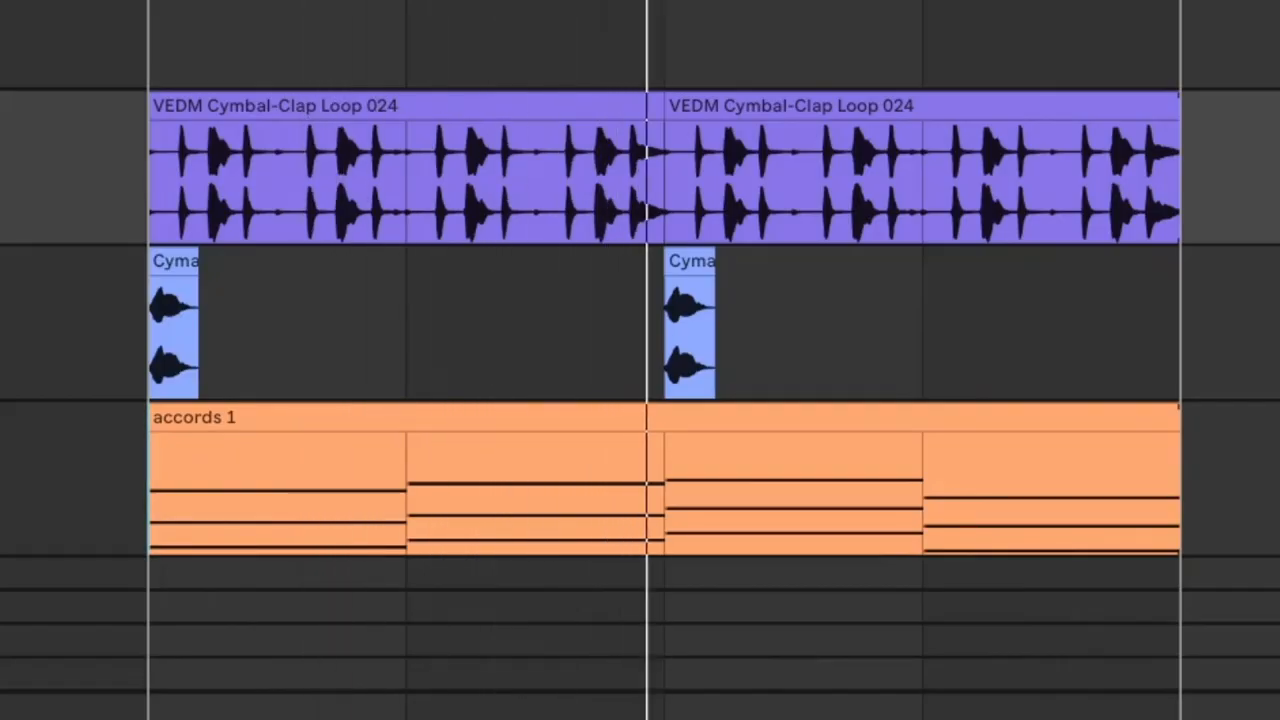
# Step: Set the playback start at the beginning of the four-bar loop in the arrangement and stop playback
pyautogui.scroll(3, 1050, 360)
pyautogui.scroll(-3, 1050, 360)
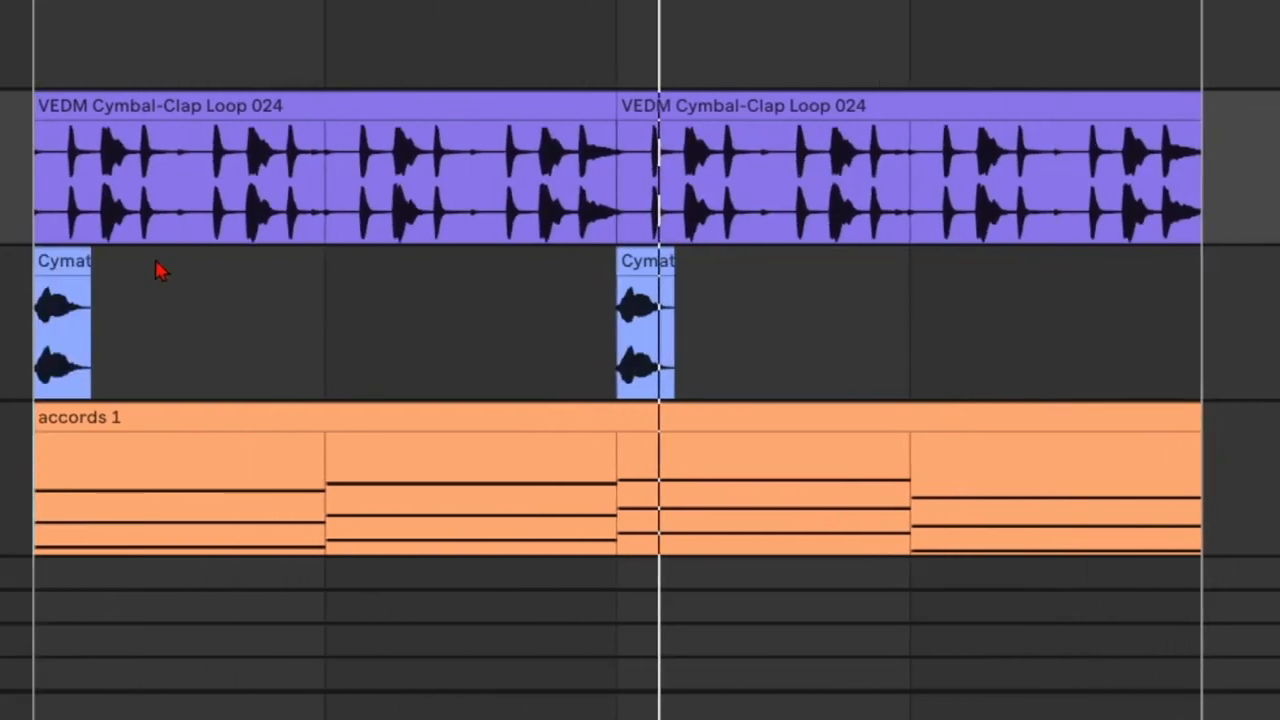
pyautogui.click(33, 289)
pyautogui.press('space')
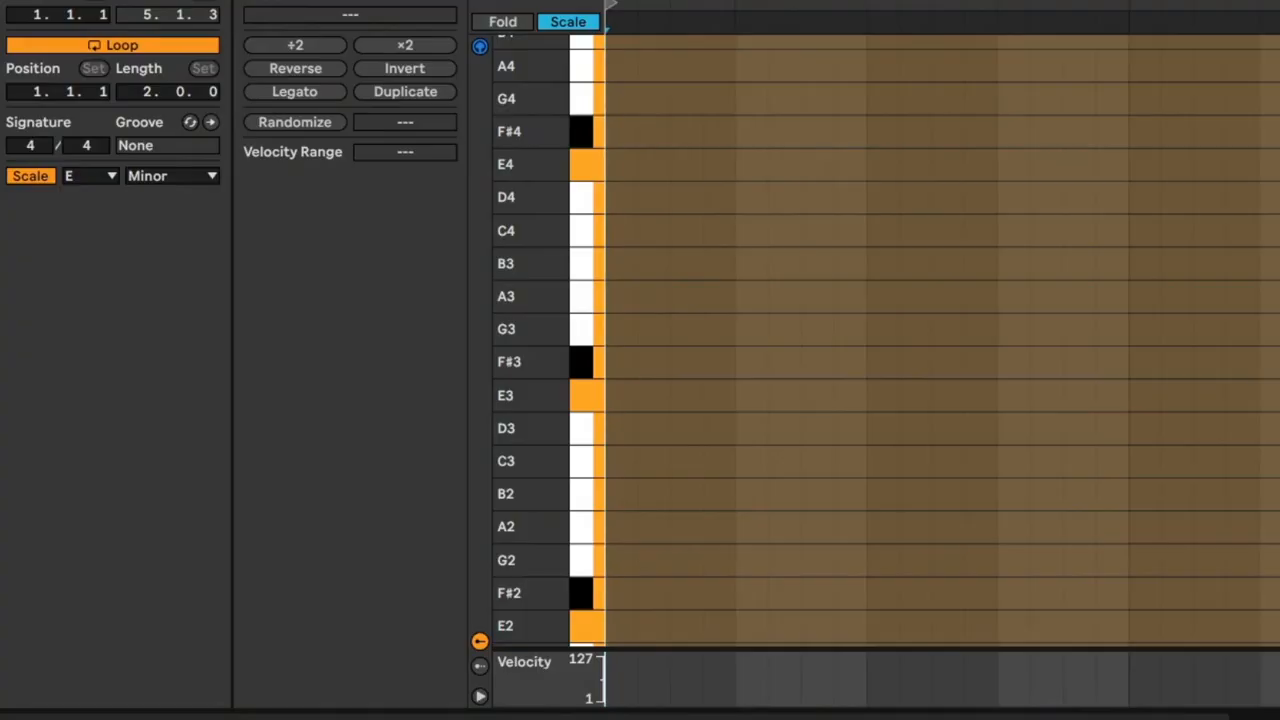
# Step: Start playback and audition scale pitches around E3 to A3 on the piano keys of the empty clip
pyautogui.press('space')
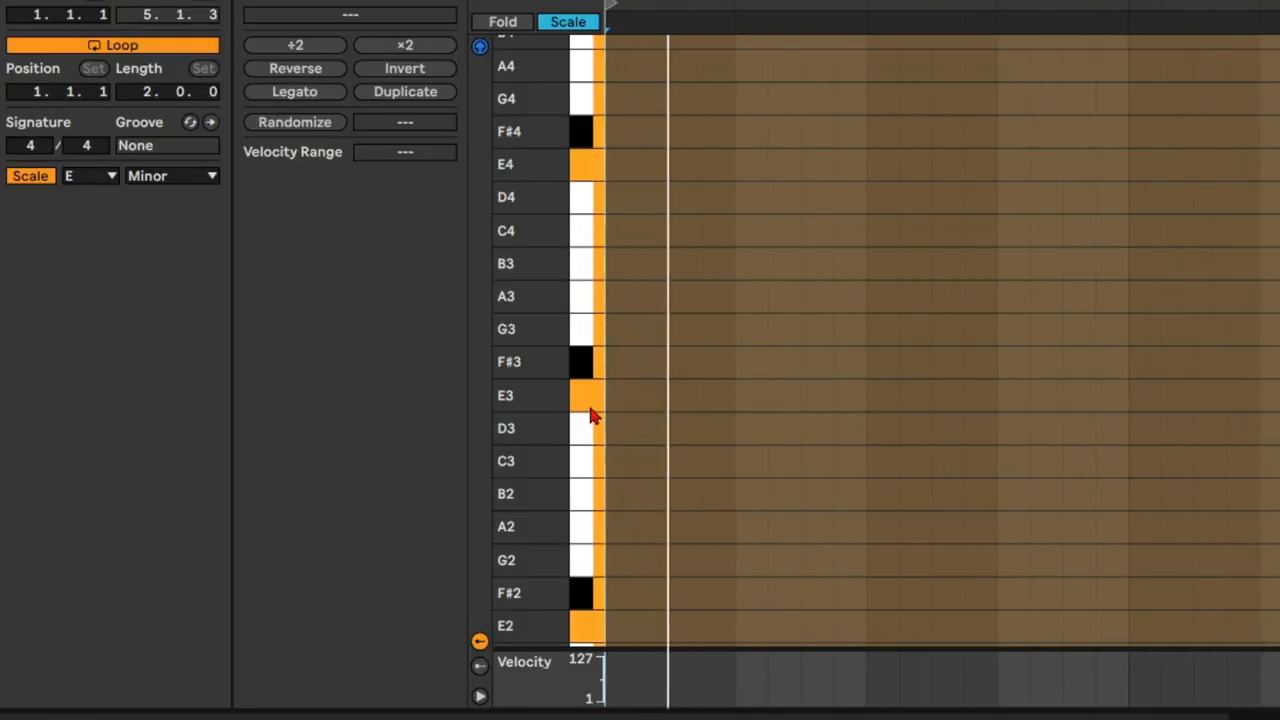
pyautogui.click(585, 307)
pyautogui.click(585, 368)
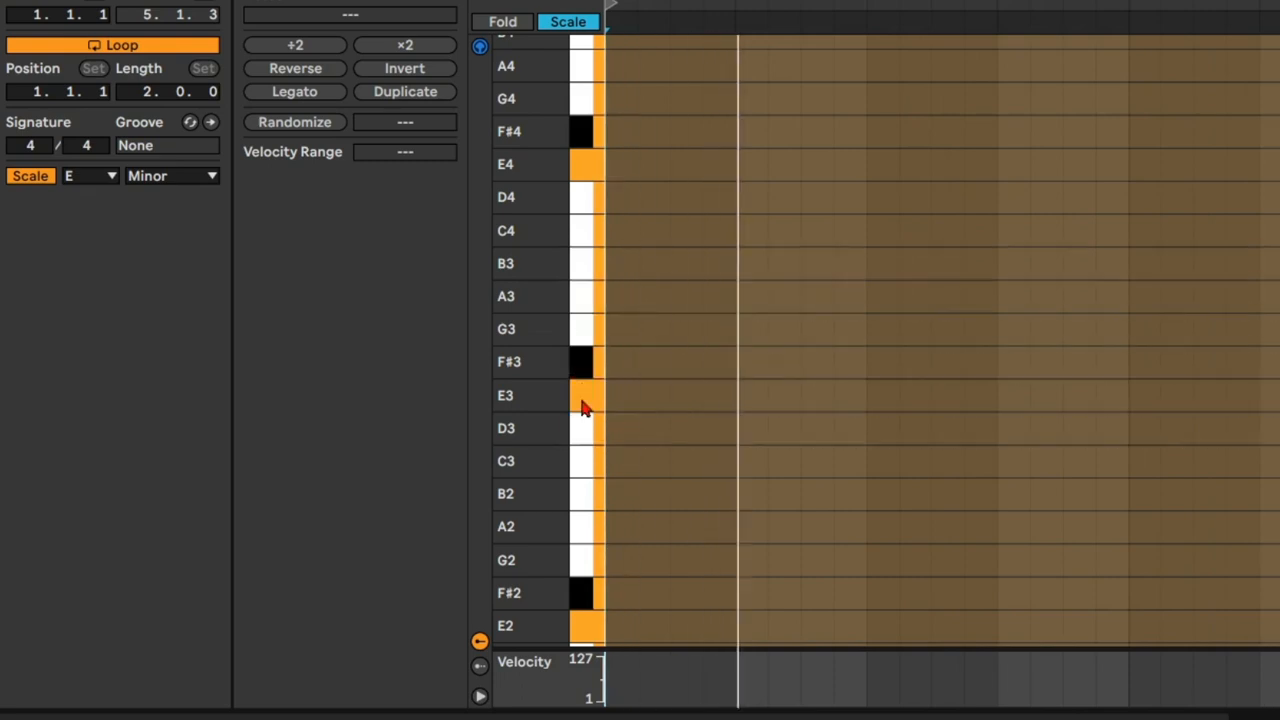
pyautogui.click(586, 300)
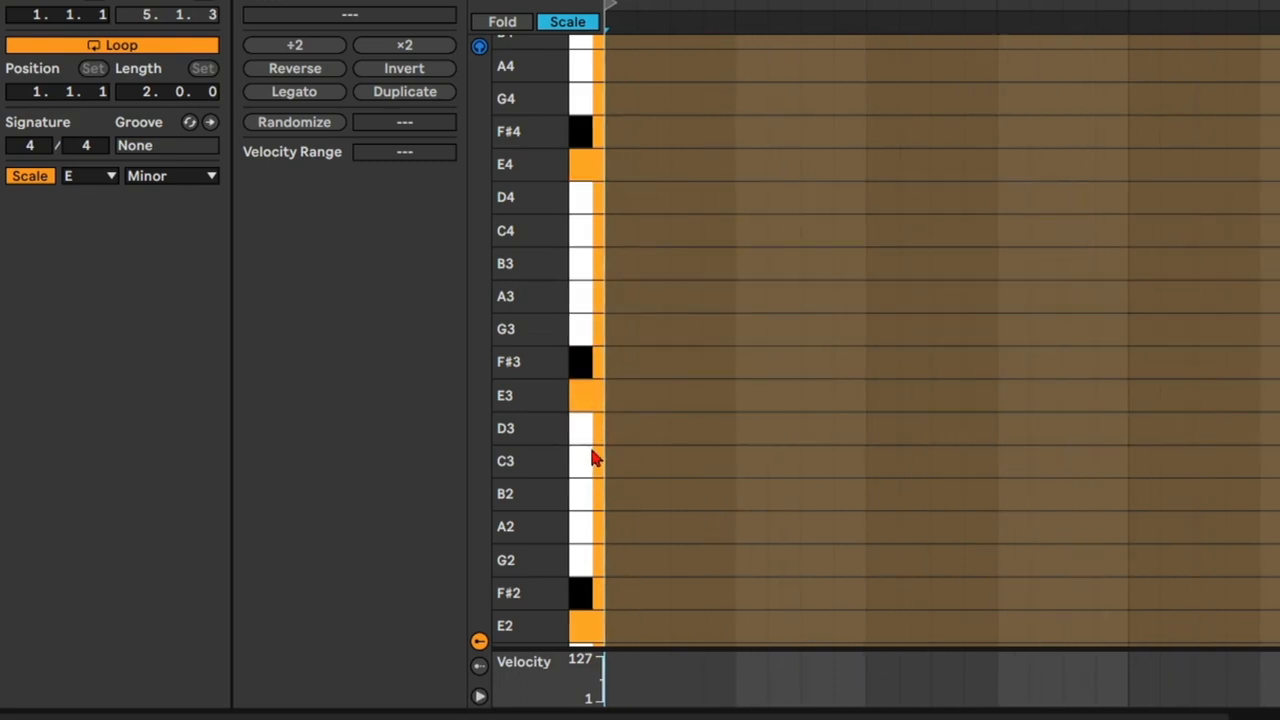
# Step: Place an E3 note at the start of the empty clip, lengthen it to three sixteenths and duplicate it
pyautogui.doubleClick(622, 397)
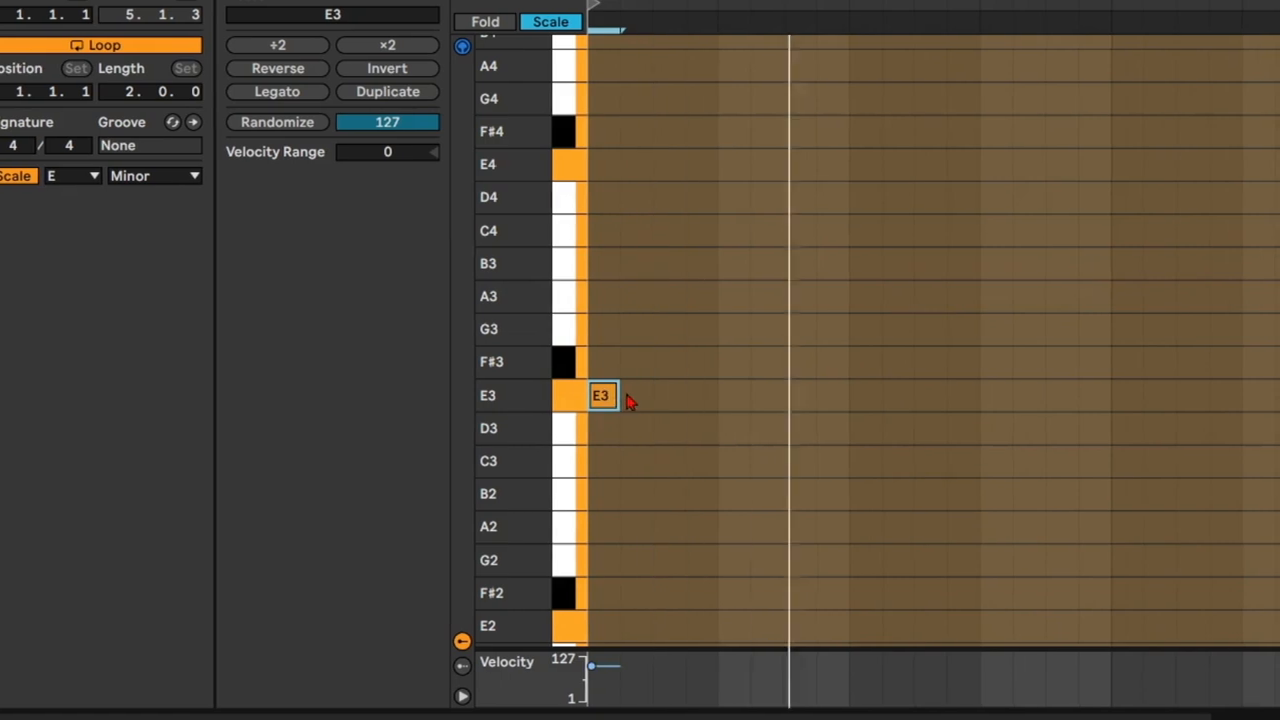
pyautogui.moveTo(630, 400); pyautogui.dragTo(683, 408)
pyautogui.rightClick(697, 414)
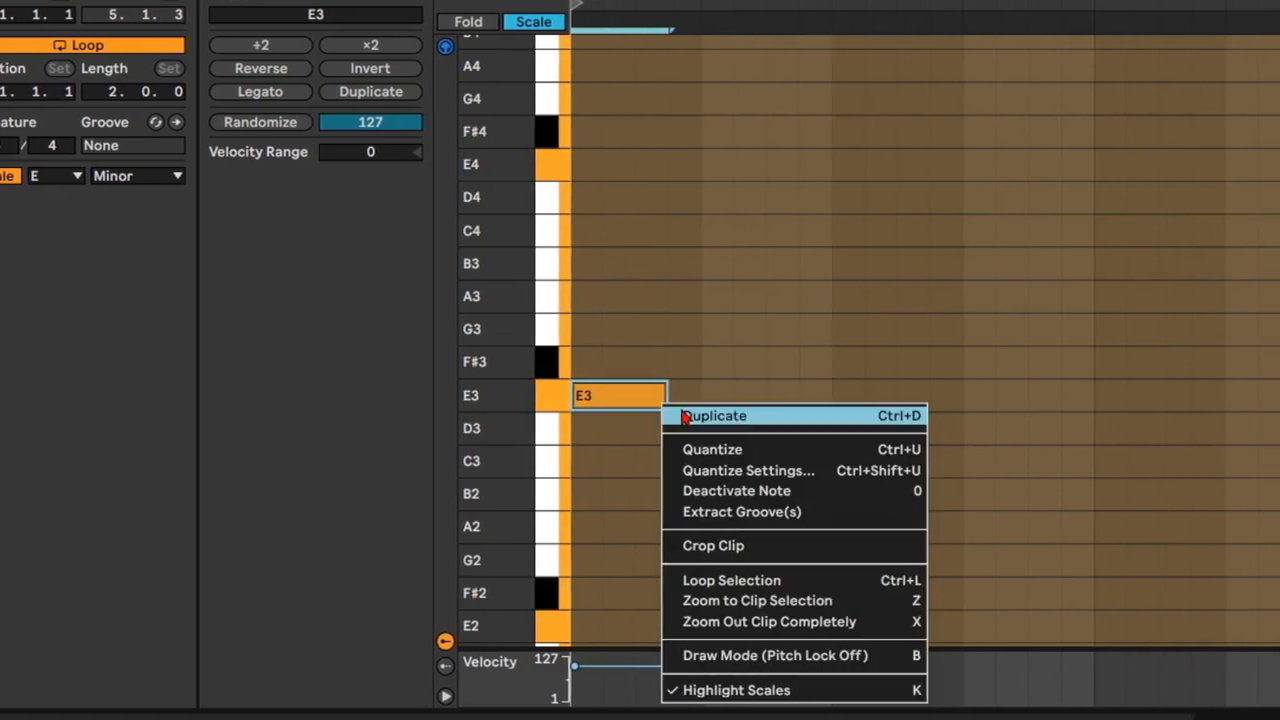
pyautogui.click(683, 416)
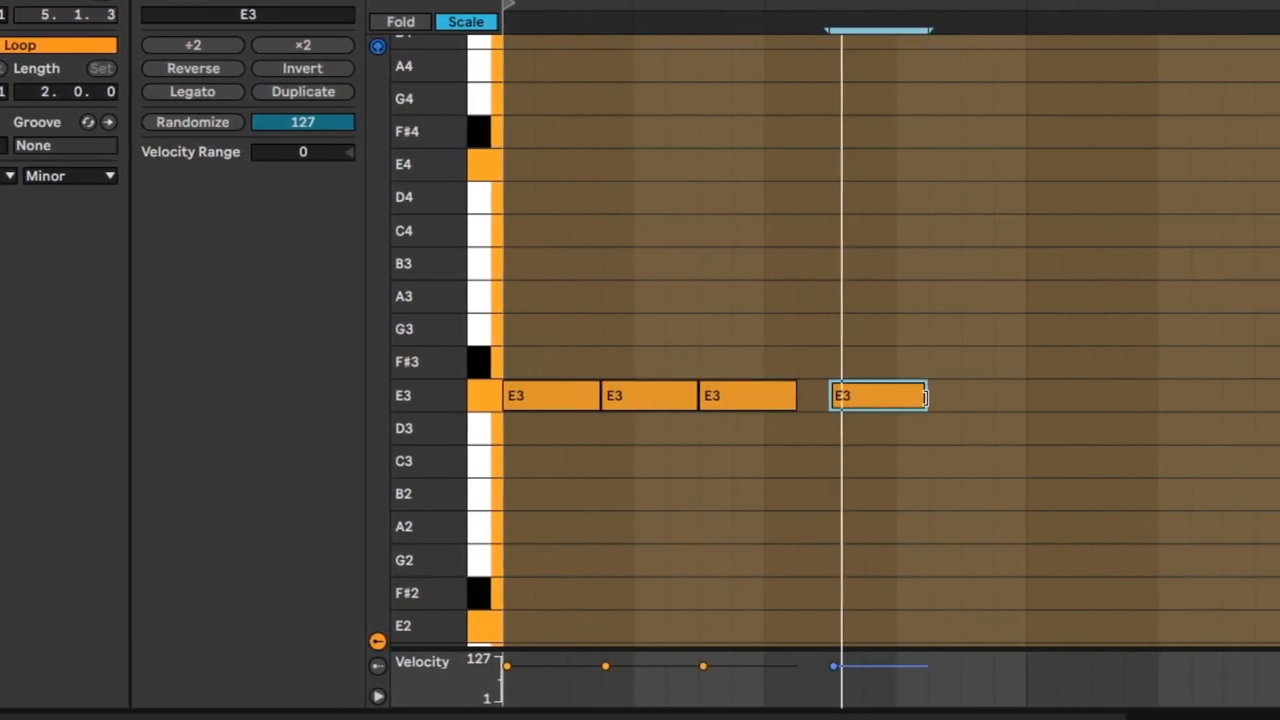
# Step: Finish the first bar with three consecutive E3 notes, each two sixteenths long, ending at the bar line
pyautogui.moveTo(927, 397)
pyautogui.mouseDown()
pyautogui.moveTo(890, 397)
pyautogui.moveTo(972, 401)
pyautogui.moveTo(945, 402)
pyautogui.mouseUp()
pyautogui.doubleClick(905, 402)
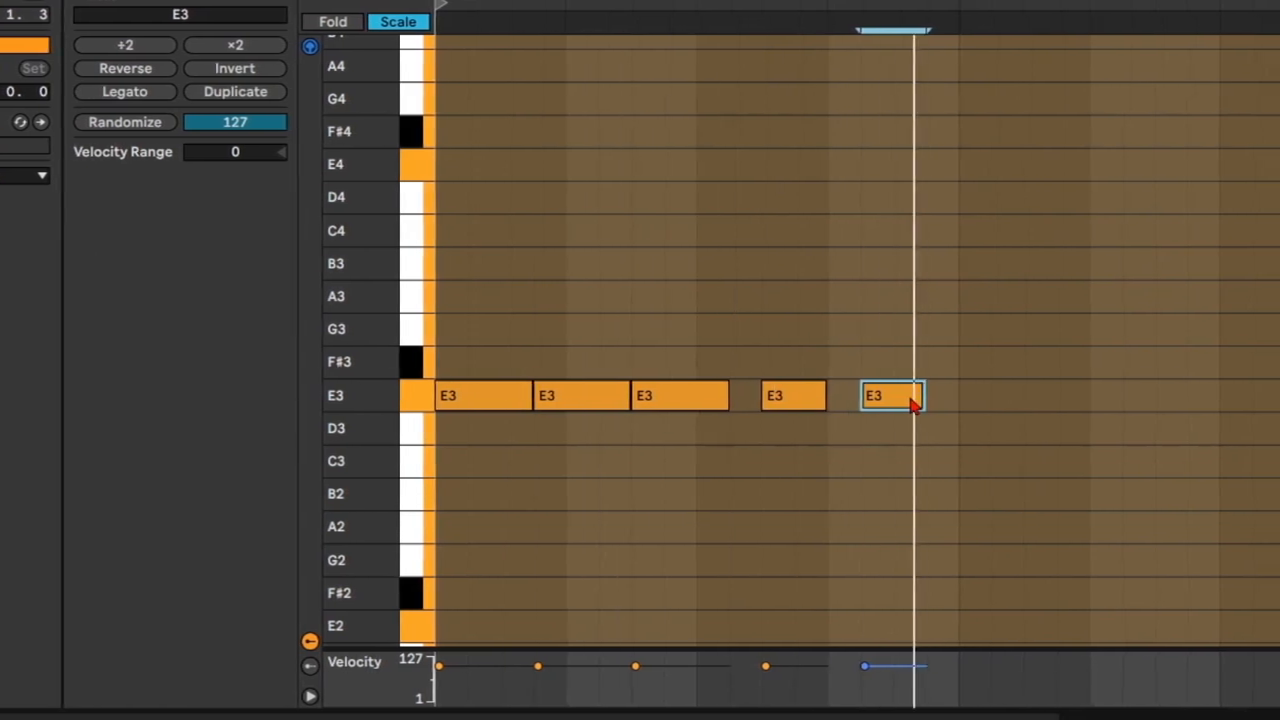
pyautogui.doubleClick(938, 401)
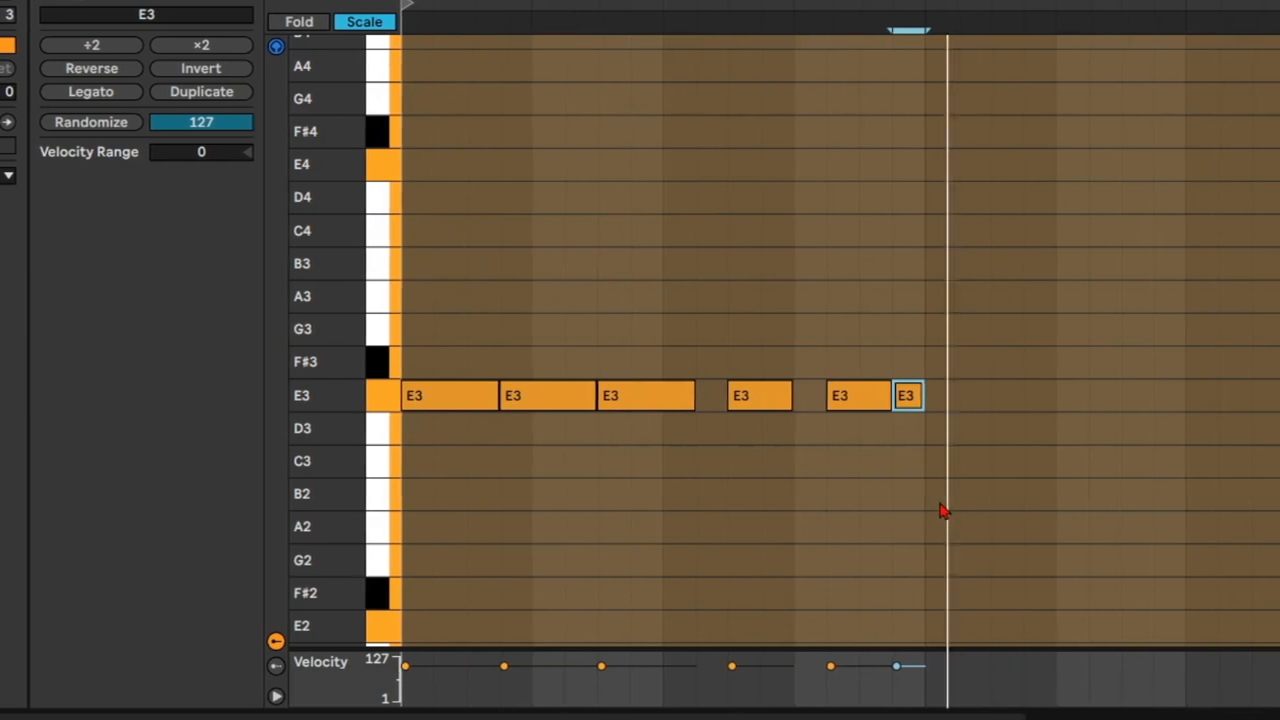
pyautogui.moveTo(861, 400); pyautogui.dragTo(898, 398)
pyautogui.click(910, 398)
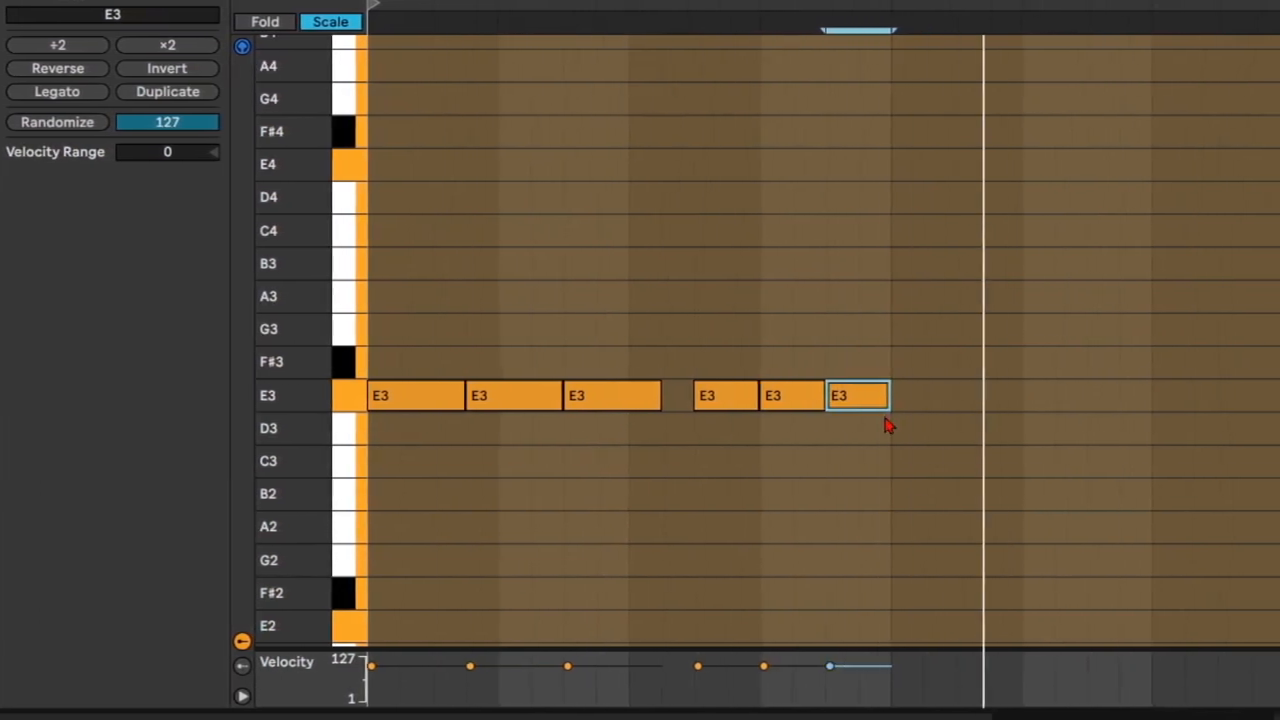
# Step: Fill the second bar with six E3 notes of varied lengths, stretching the last one to the end of the bar
pyautogui.hotkey('ctrl', 'd')
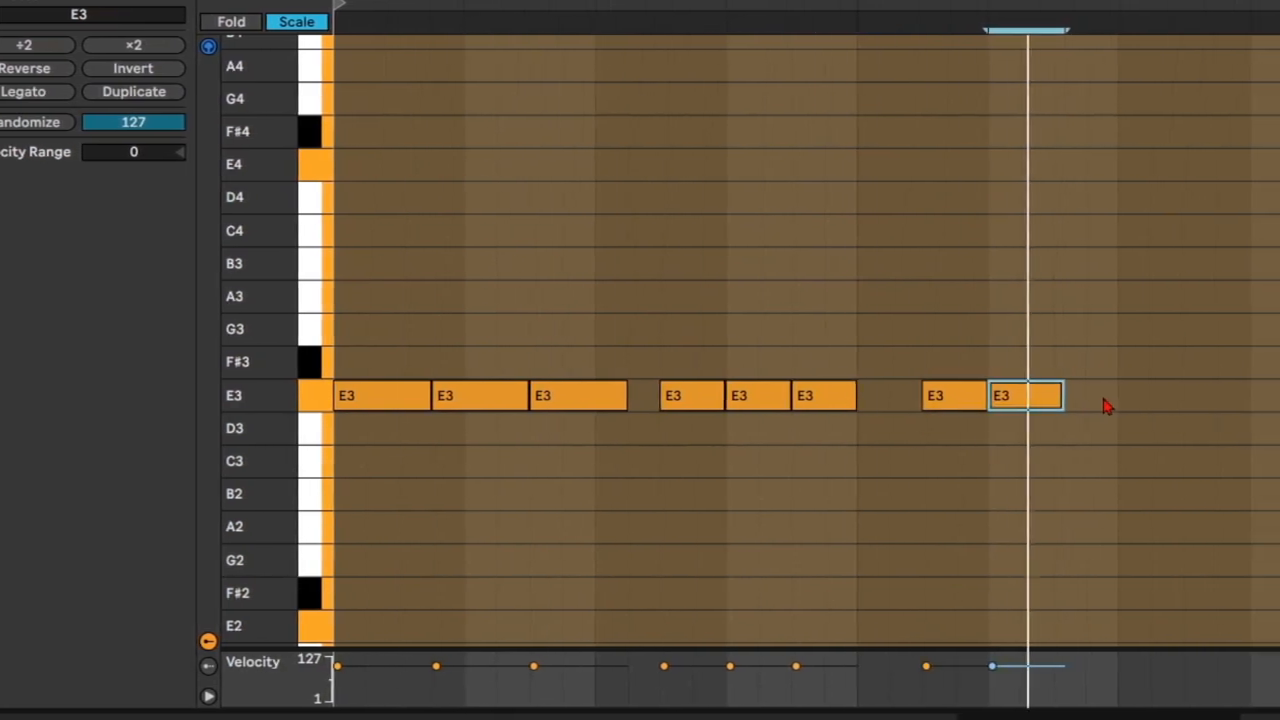
pyautogui.doubleClick(1100, 400)
pyautogui.moveTo(1113, 396); pyautogui.dragTo(1166, 396)
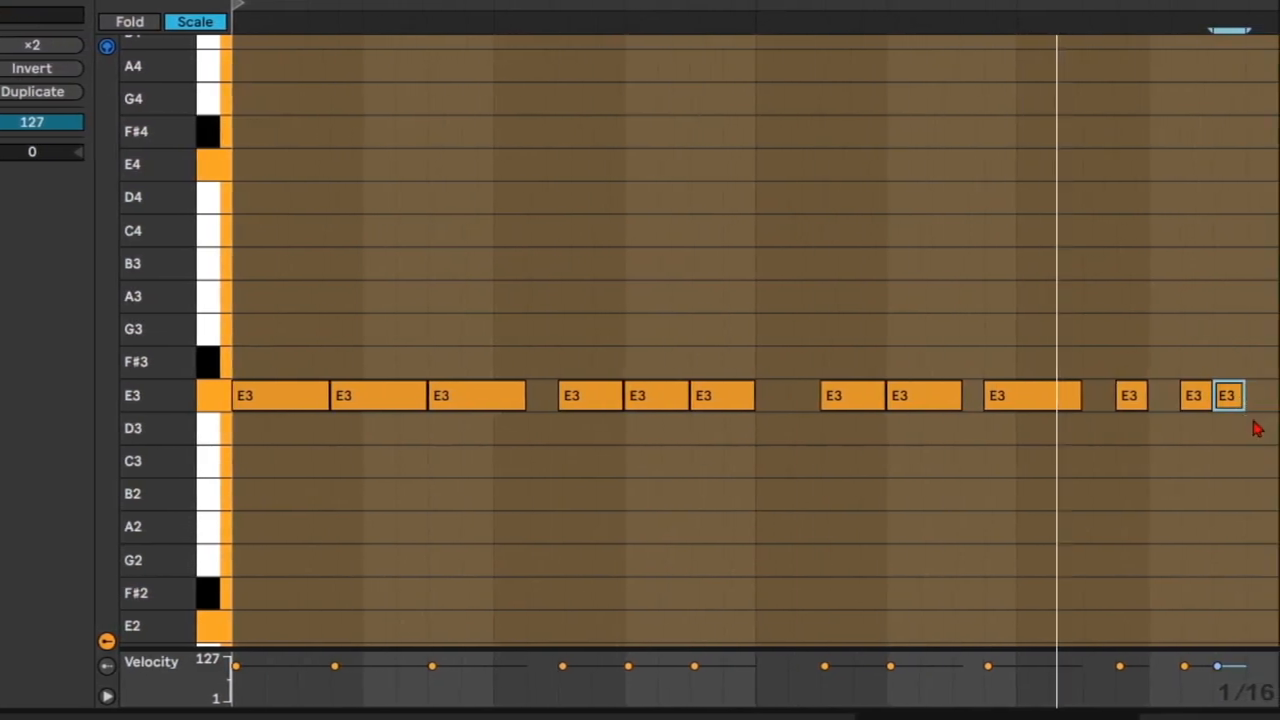
pyautogui.moveTo(1242, 397); pyautogui.dragTo(1274, 397)
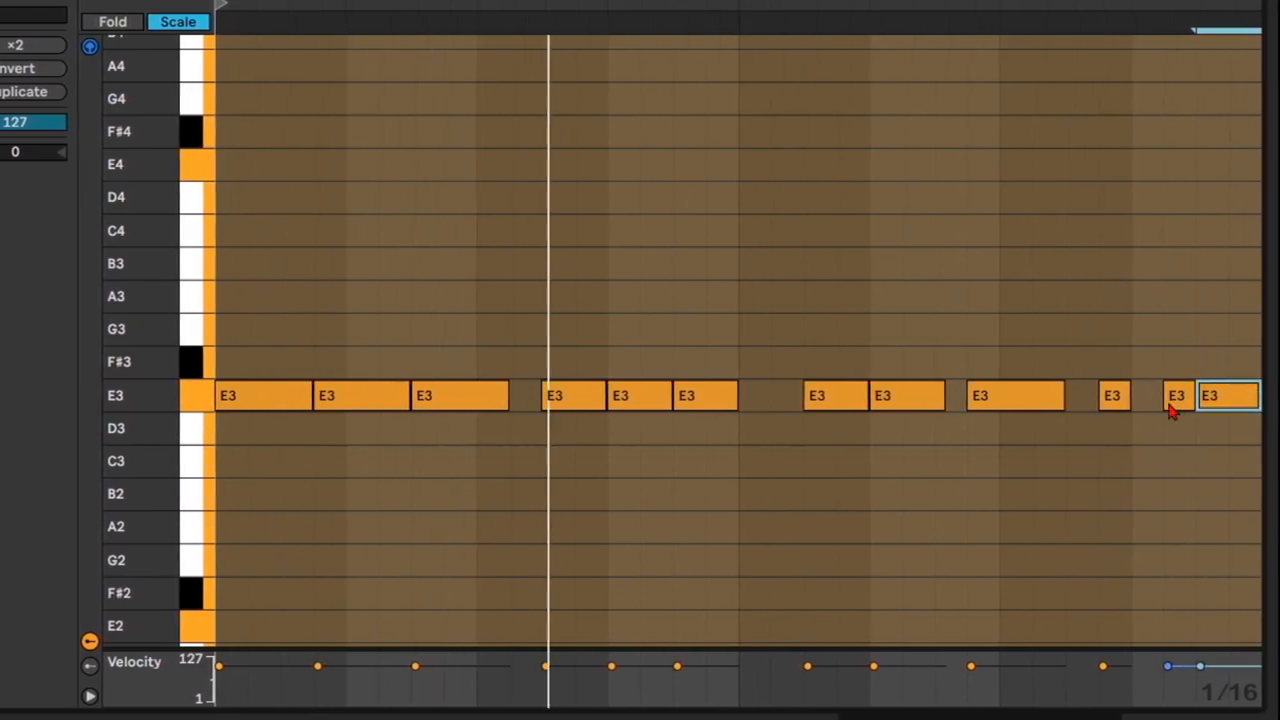
pyautogui.moveTo(1165, 397); pyautogui.dragTo(1178, 397)
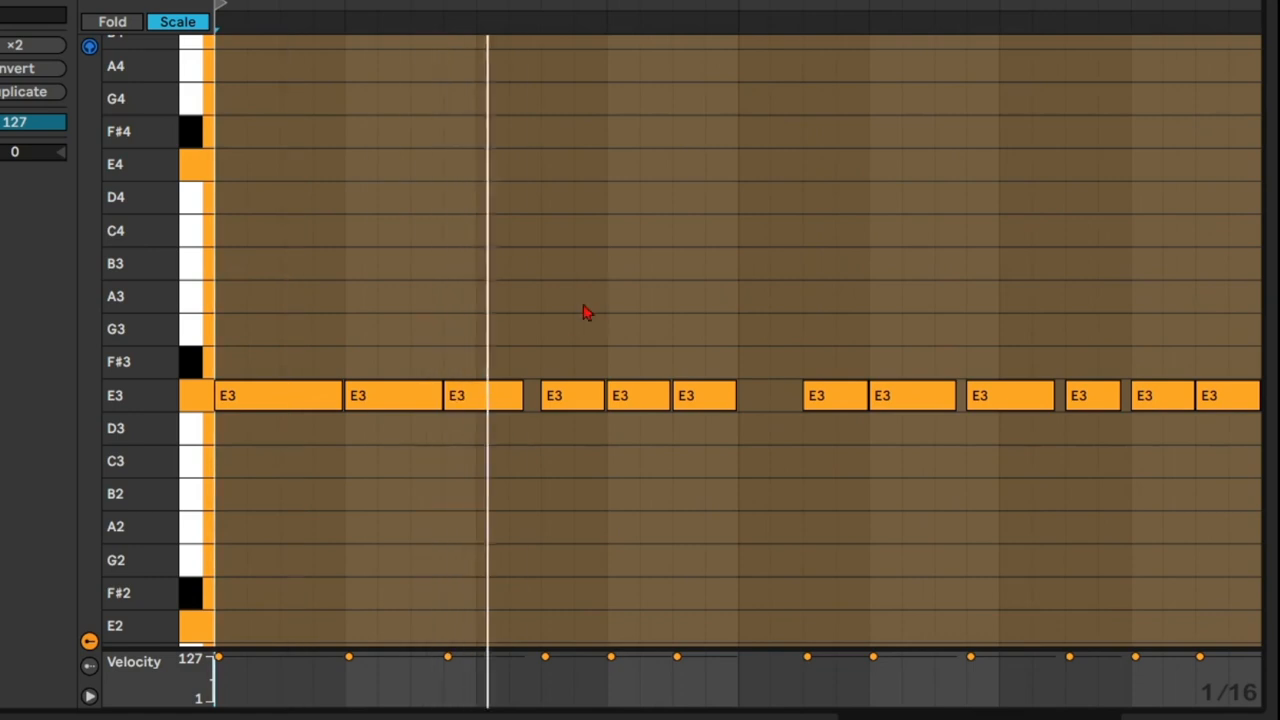
# Step: Raise the third E3 note of the first bar to G3
pyautogui.click(508, 399)
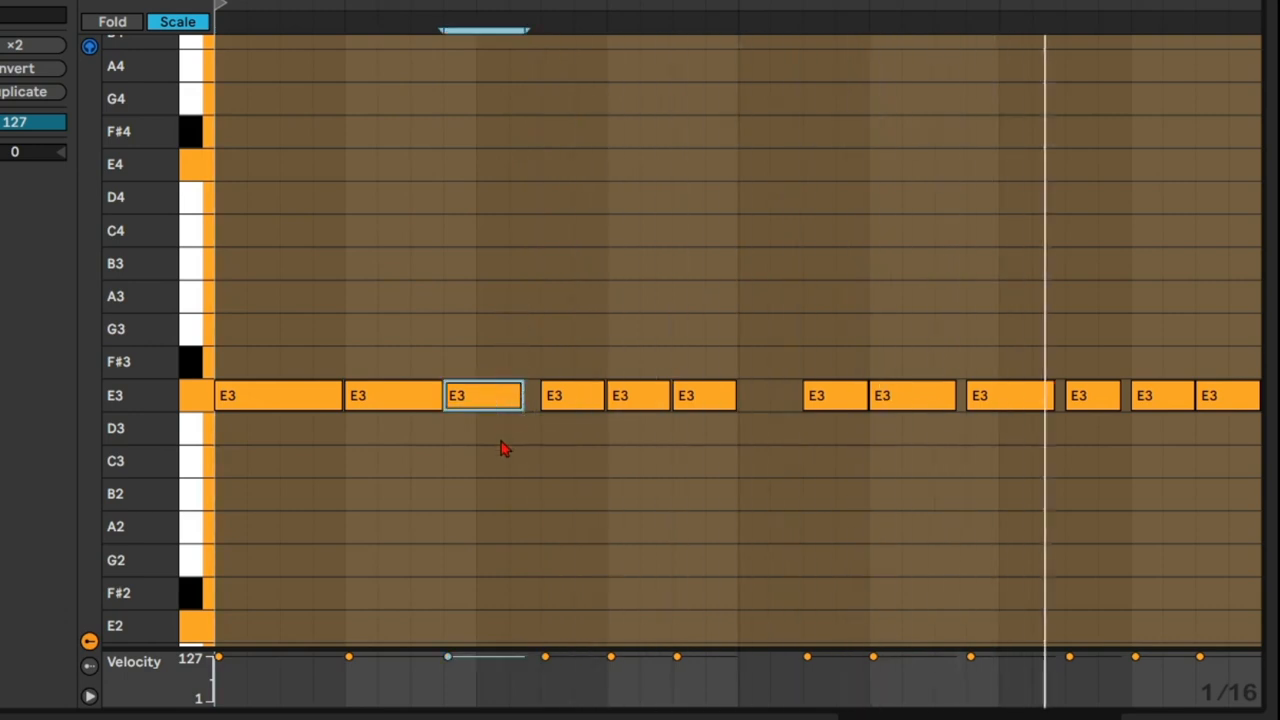
pyautogui.press('Up')
pyautogui.press('Up')
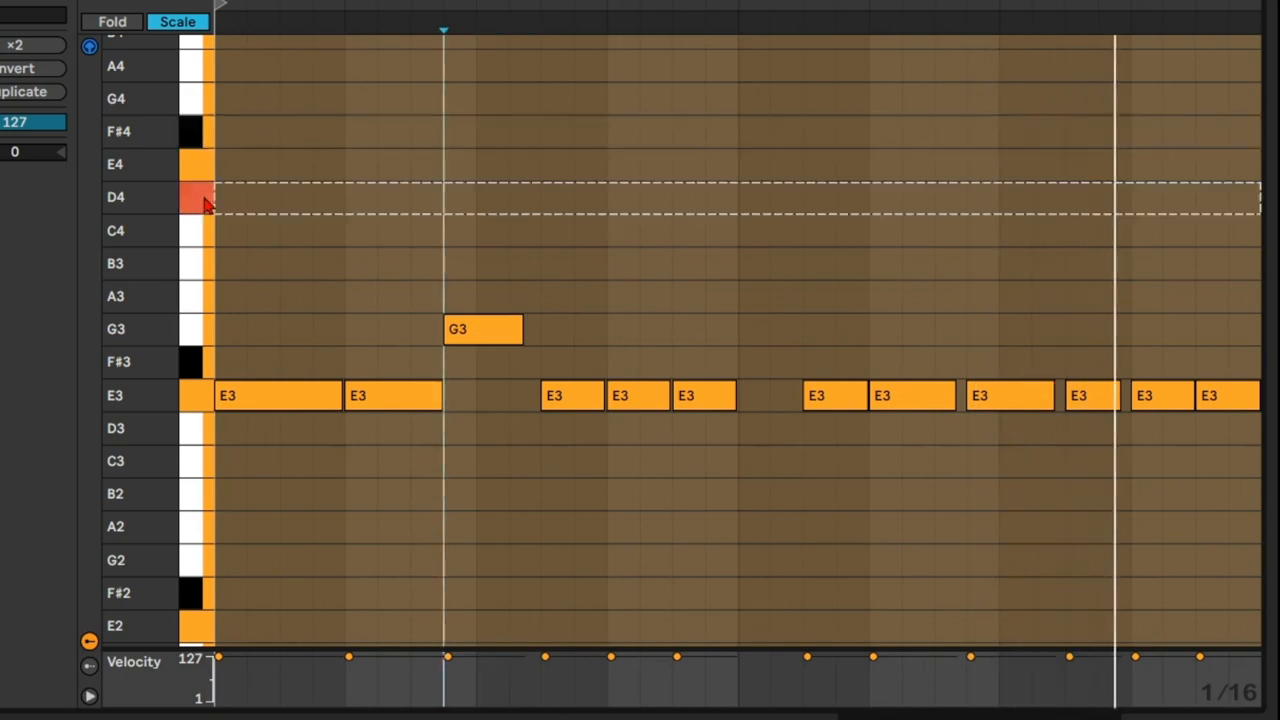
# Step: Audition single pitches on the piano keys, and raise the fourth note of the first bar to B3
pyautogui.click(198, 299)
pyautogui.click(201, 137)
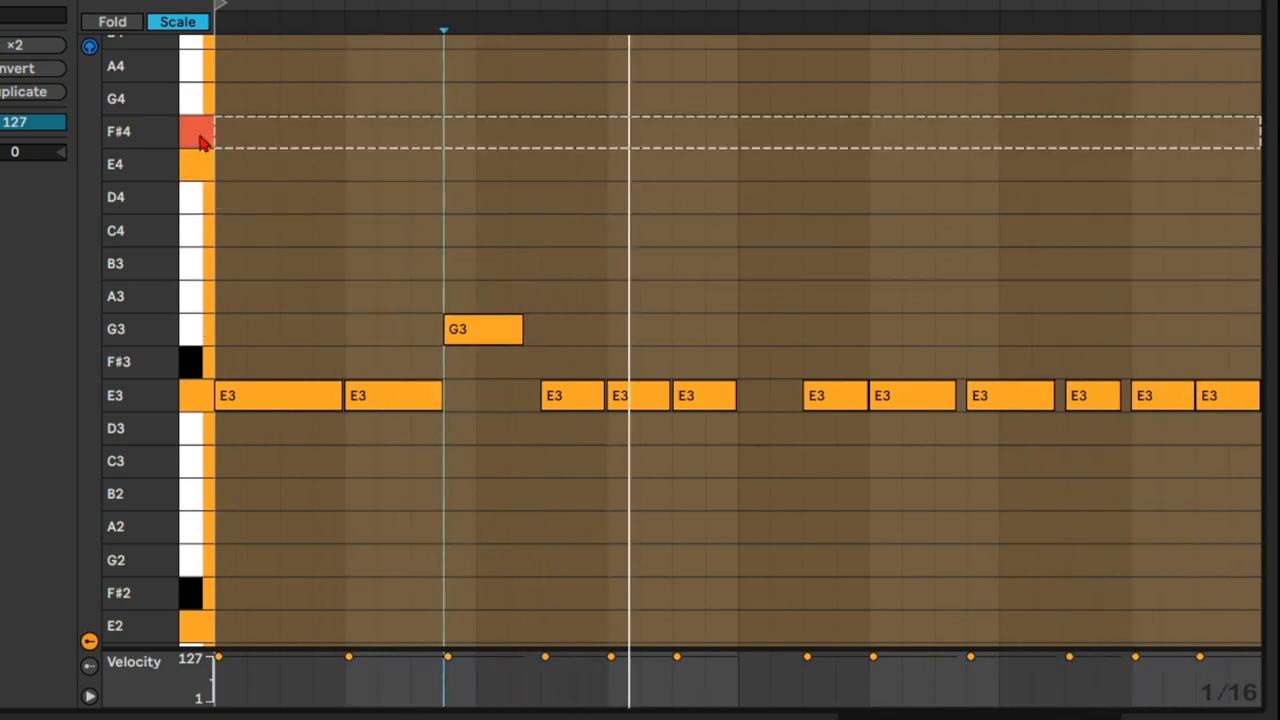
pyautogui.click(200, 293)
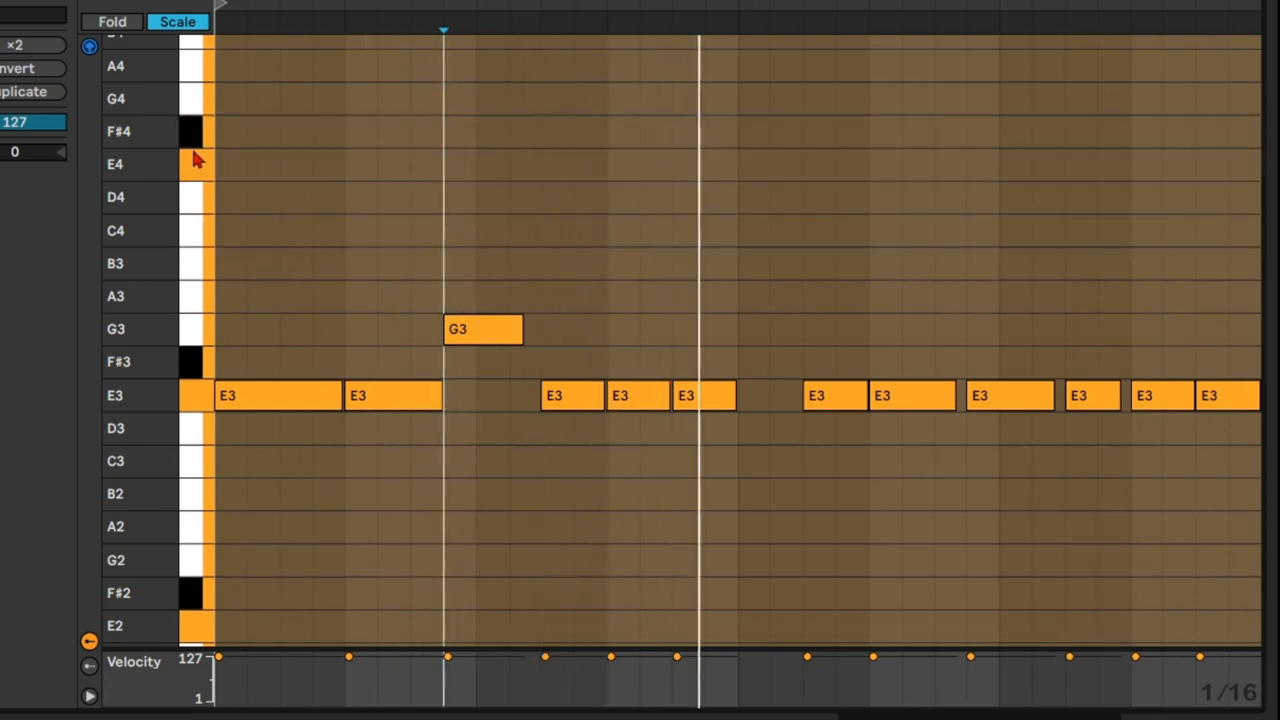
pyautogui.click(562, 410)
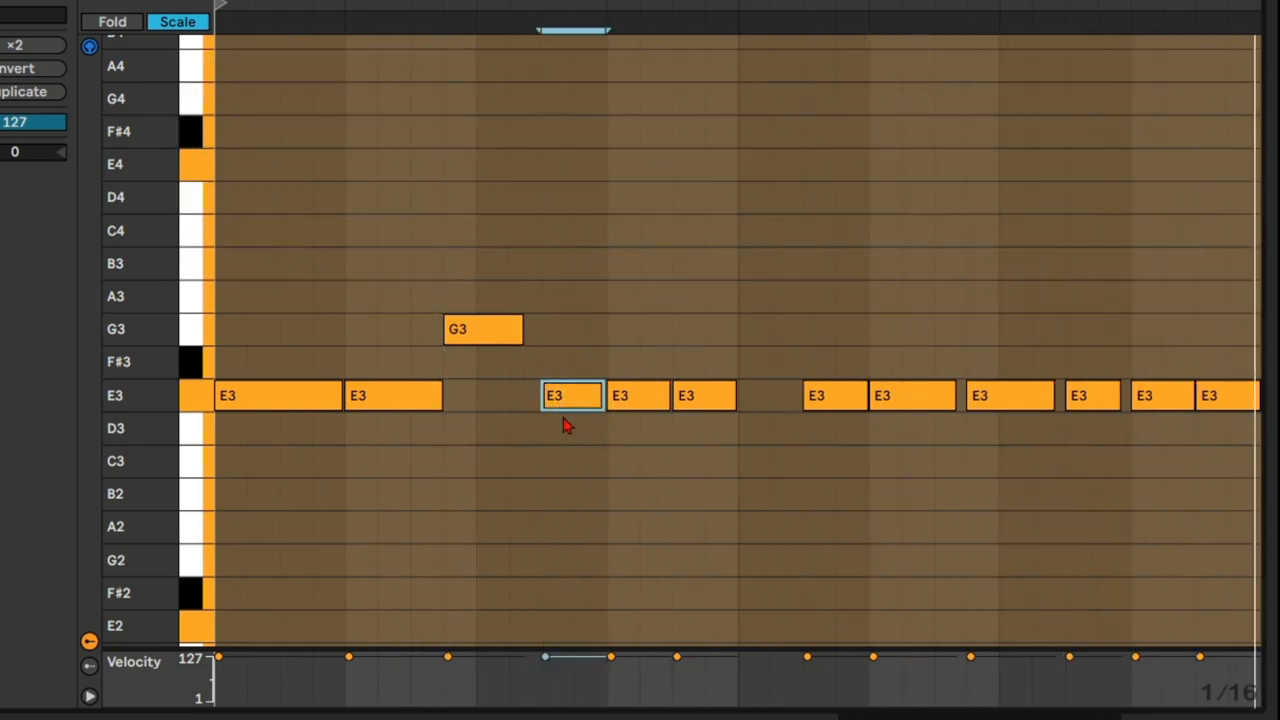
pyautogui.press('Up')
pyautogui.press('Up')
pyautogui.press('Up')
pyautogui.press('Up')
# Step: Raise the fifth note of the first bar from the E3 row to C4
pyautogui.moveTo(620, 396); pyautogui.dragTo(629, 363)
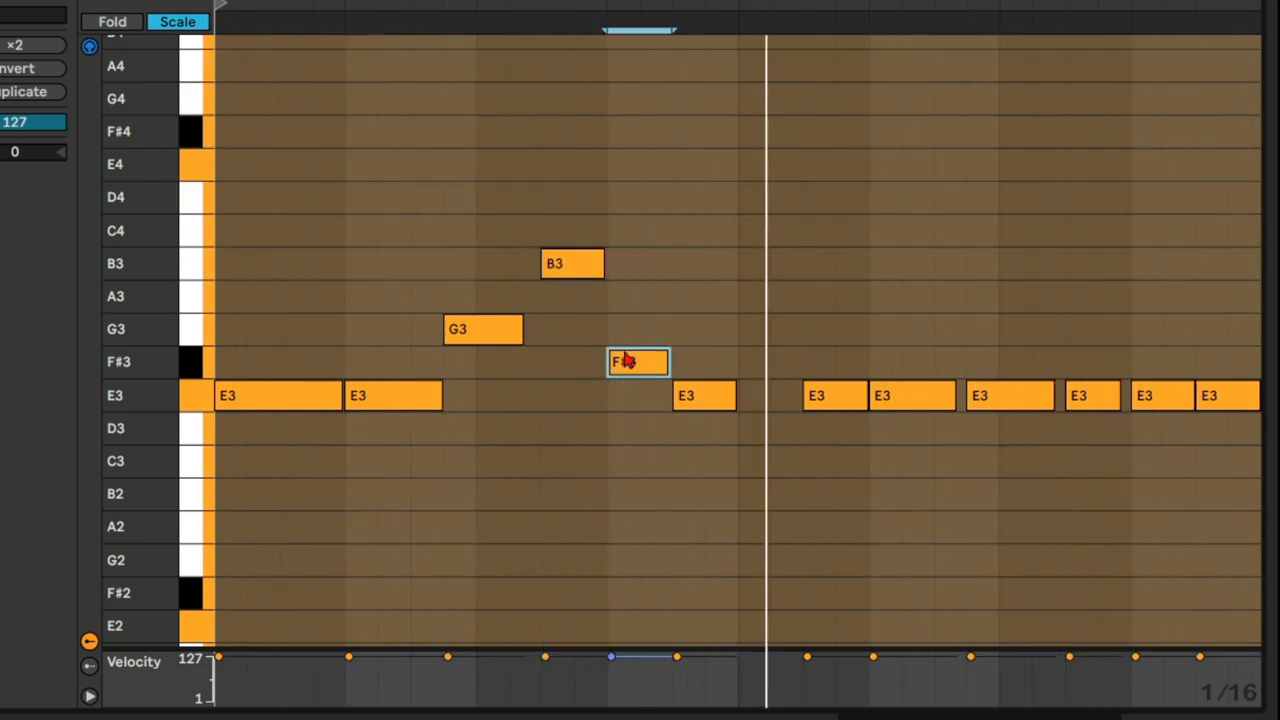
pyautogui.press('Up')
pyautogui.press('Up')
pyautogui.press('Up')
pyautogui.press('Up')
# Step: Repitch the last note of the first bar to B3, trying C4 and A3 on the way
pyautogui.click(691, 396)
pyautogui.press('Up')
pyautogui.press('Up')
pyautogui.press('Up')
pyautogui.press('Up')
pyautogui.press('Up')
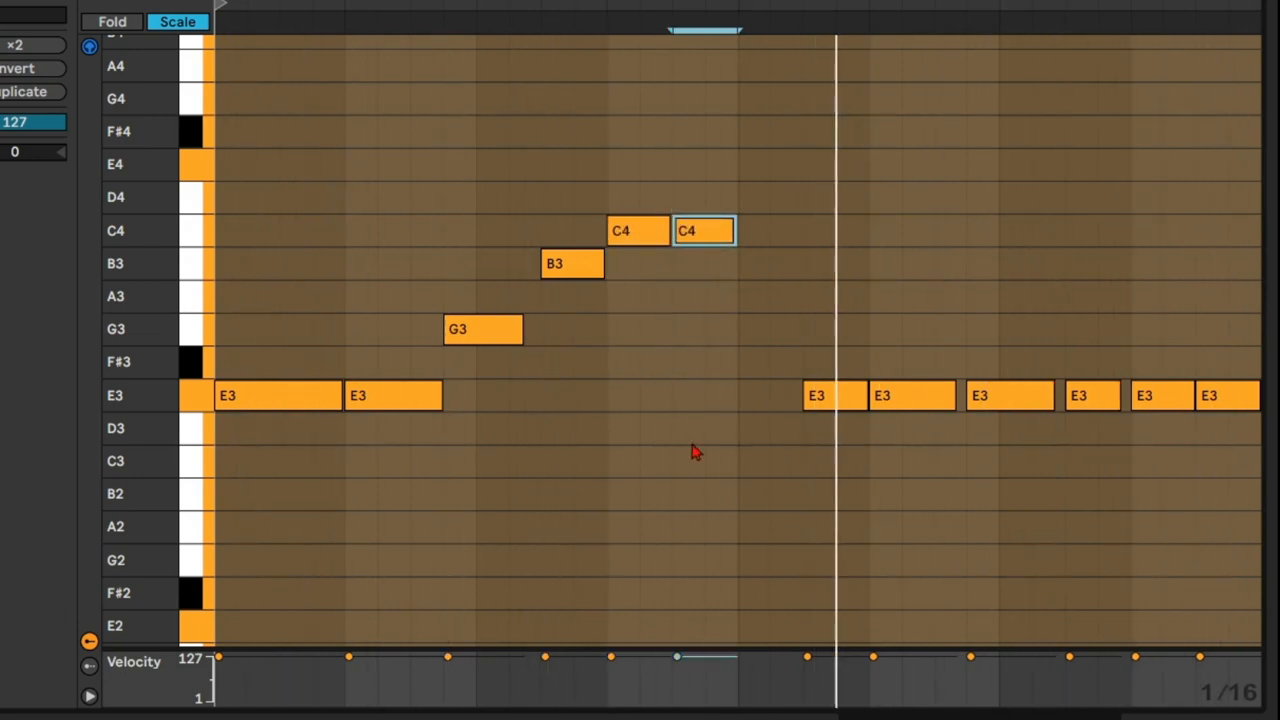
pyautogui.press('Down')
pyautogui.press('Down')
pyautogui.press('Up')
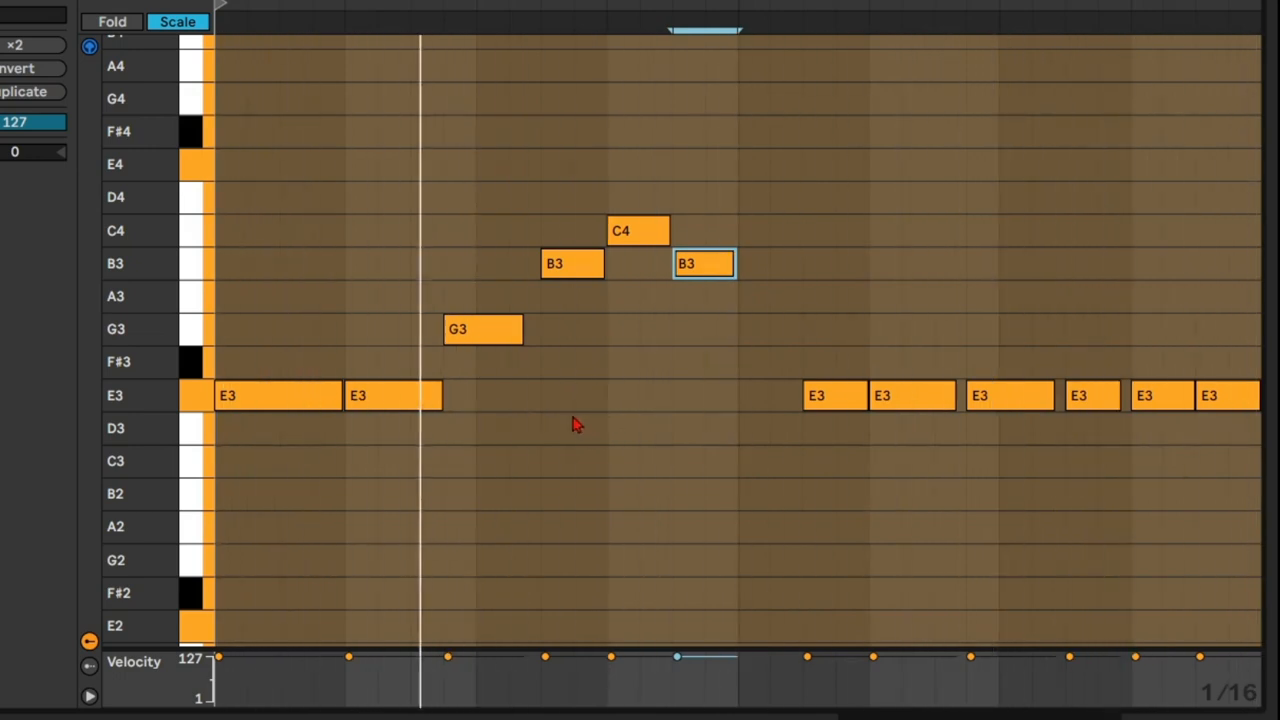
# Step: Raise the third note of the first bar to C4
pyautogui.click(508, 322)
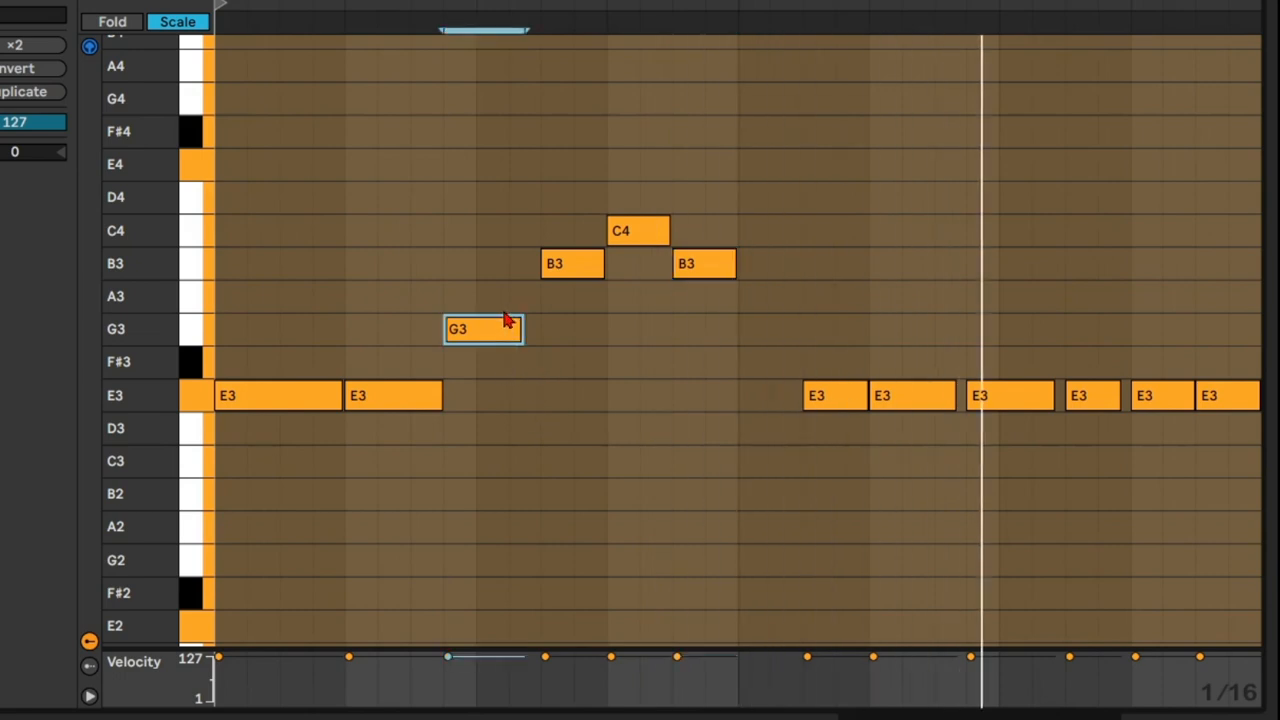
pyautogui.press('Up')
pyautogui.press('Up')
pyautogui.press('Up')
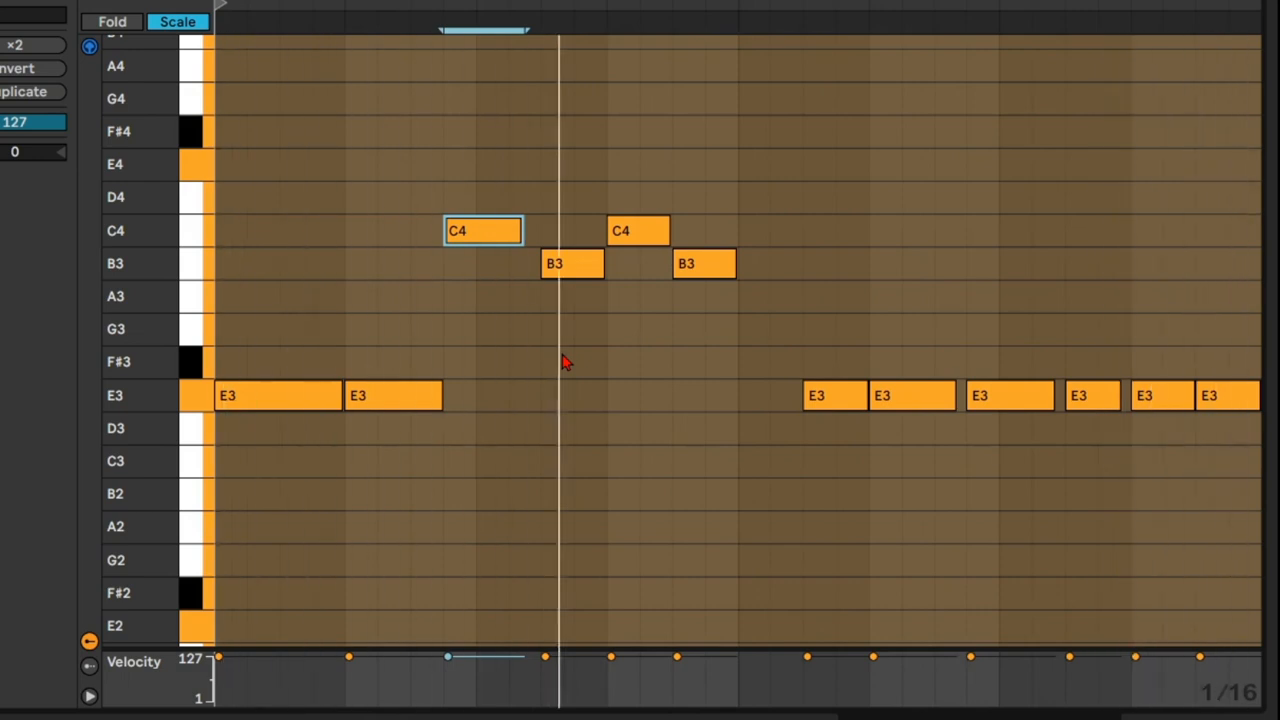
# Step: Repitch the first bar's fourth and fifth notes to C4 and D4, and the second bar's first note to B3
pyautogui.click(566, 263)
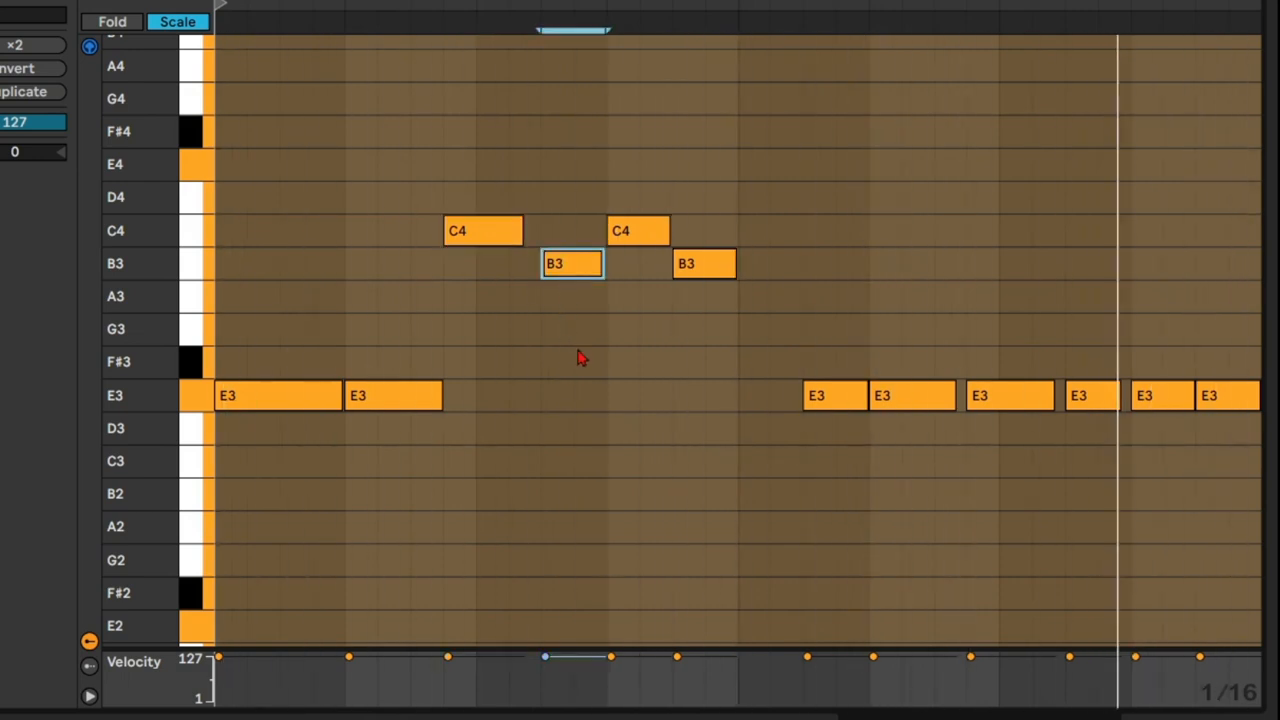
pyautogui.press('Up')
pyautogui.press('Up')
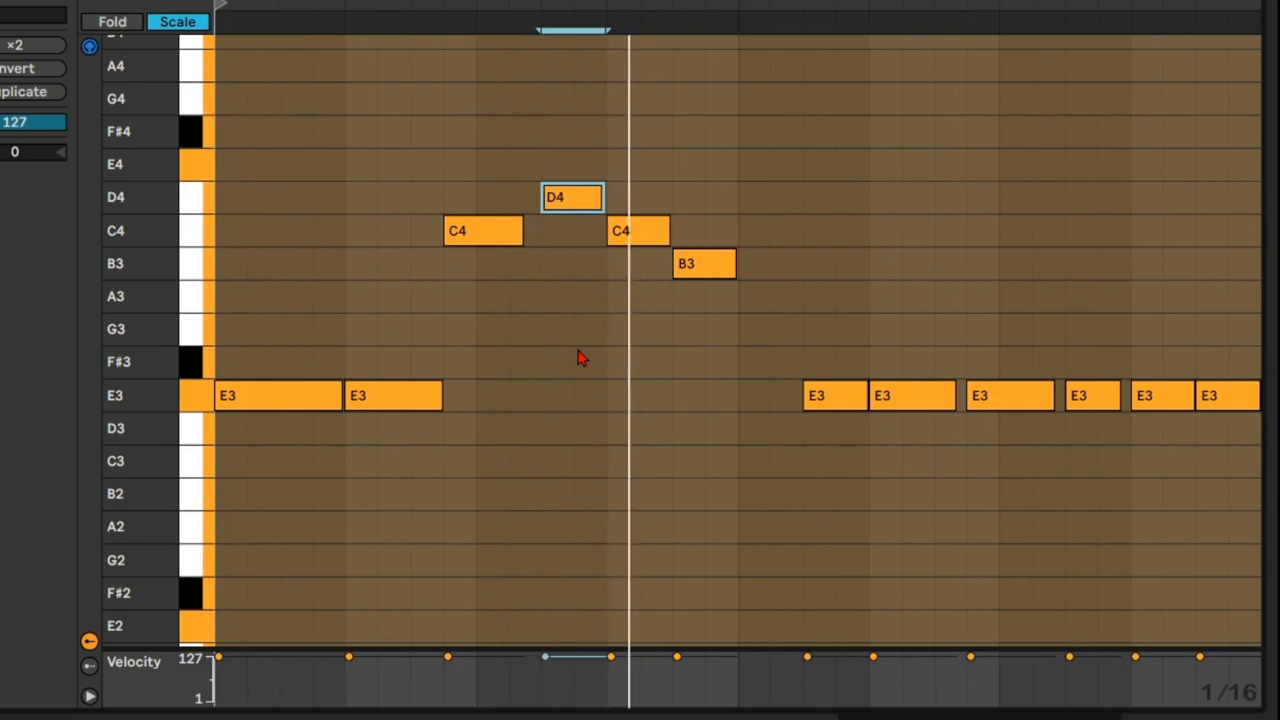
pyautogui.press('Down')
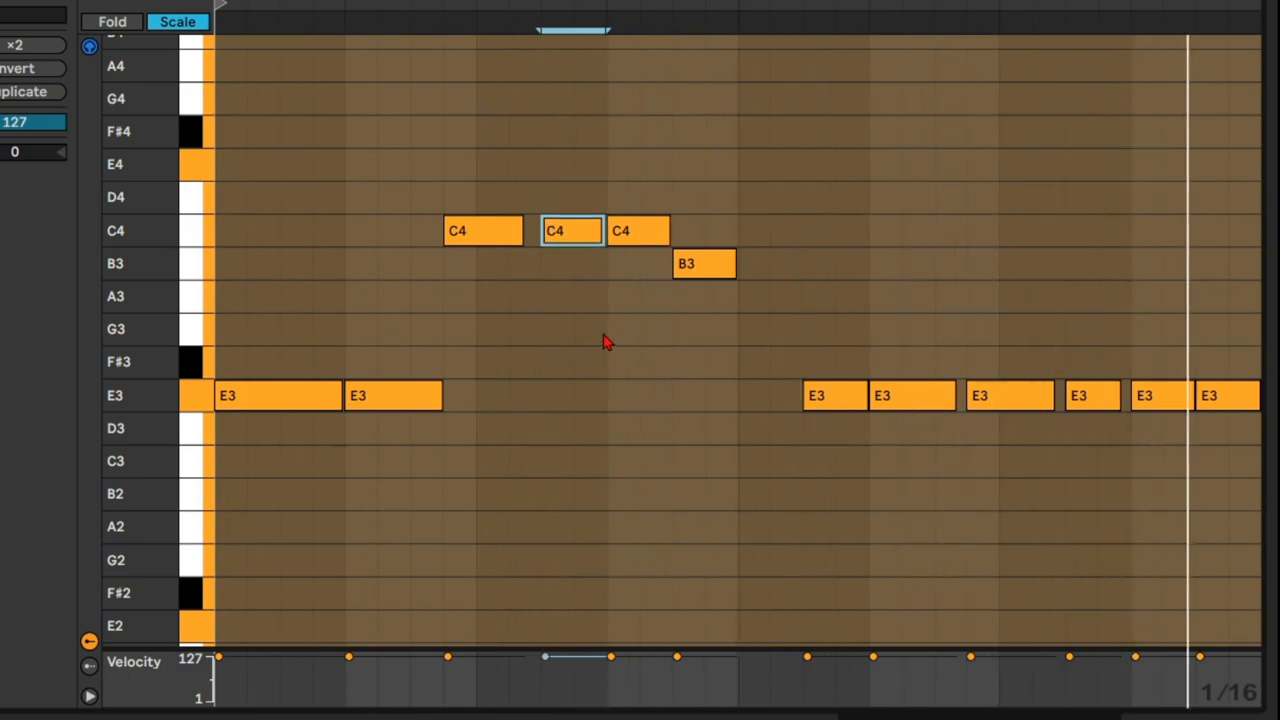
pyautogui.click(636, 232)
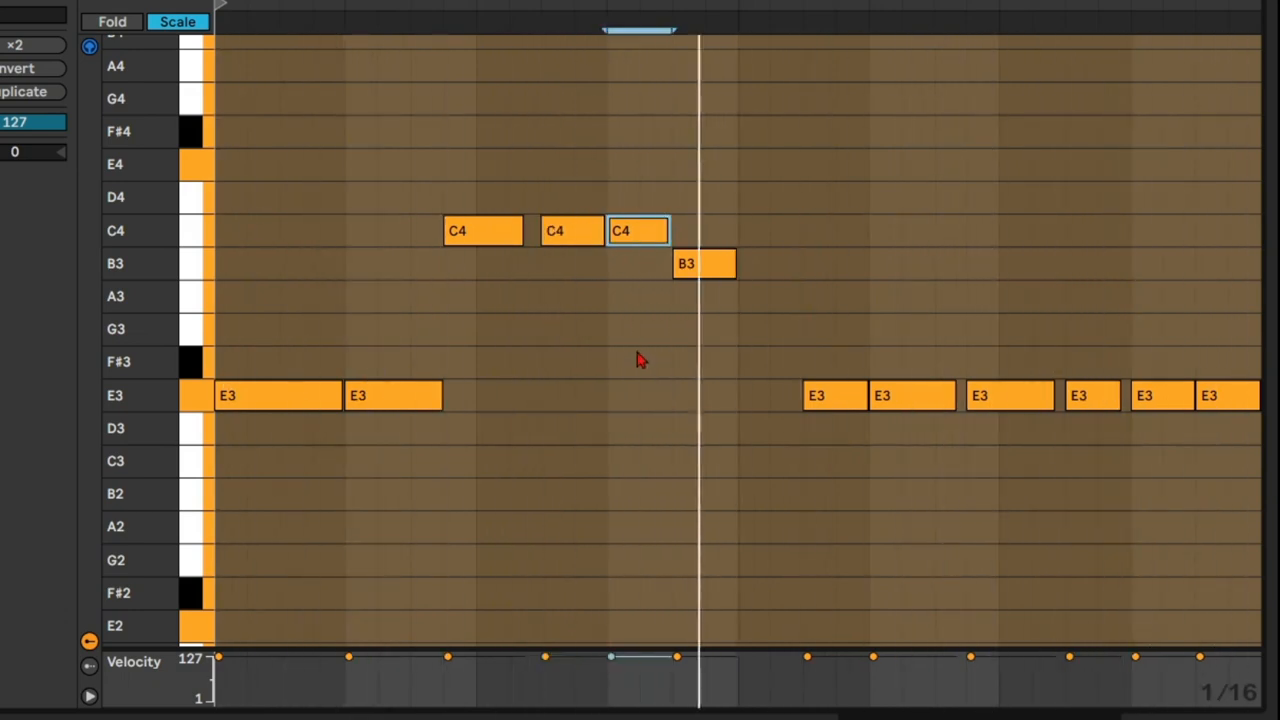
pyautogui.press('Up')
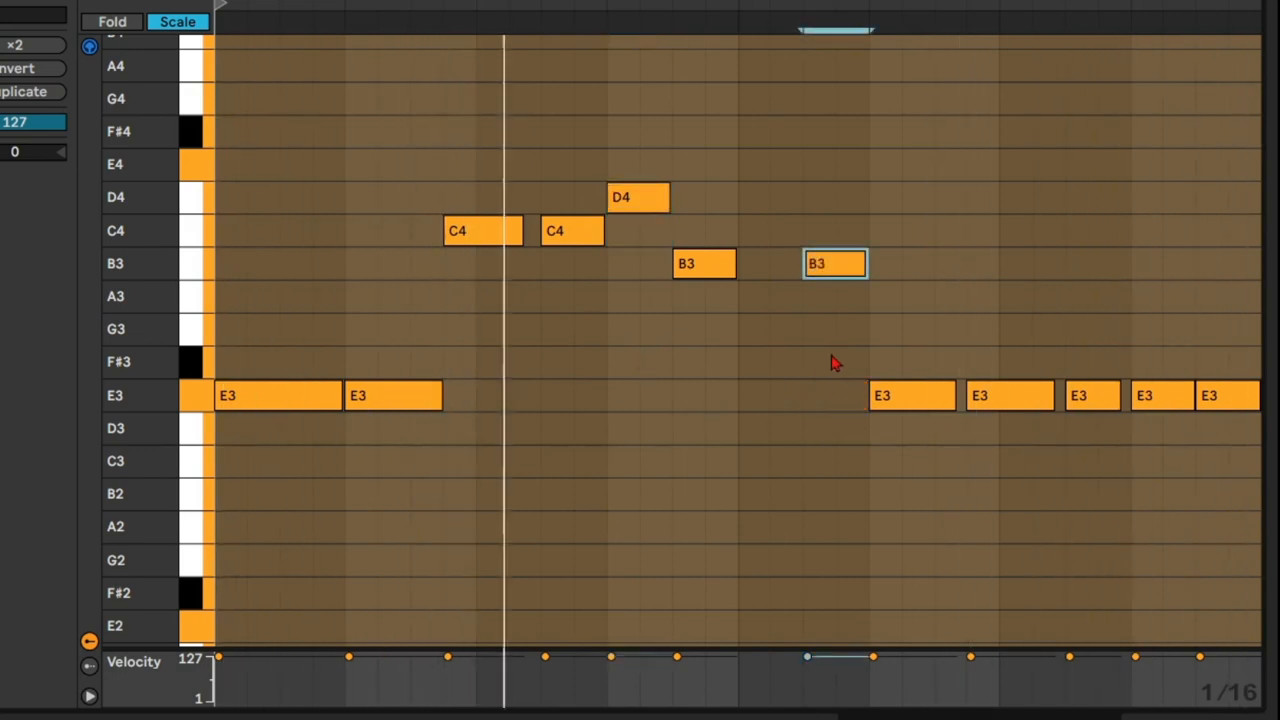
# Step: Select the last five E3 notes of the second bar and raise them together to D4
pyautogui.moveTo(884, 428); pyautogui.dragTo(901, 370)
pyautogui.moveTo(938, 332); pyautogui.dragTo(1232, 445)
pyautogui.press('Up')
pyautogui.press('Up')
pyautogui.press('Up')
pyautogui.press('Up')
pyautogui.press('Up')
pyautogui.press('Up')
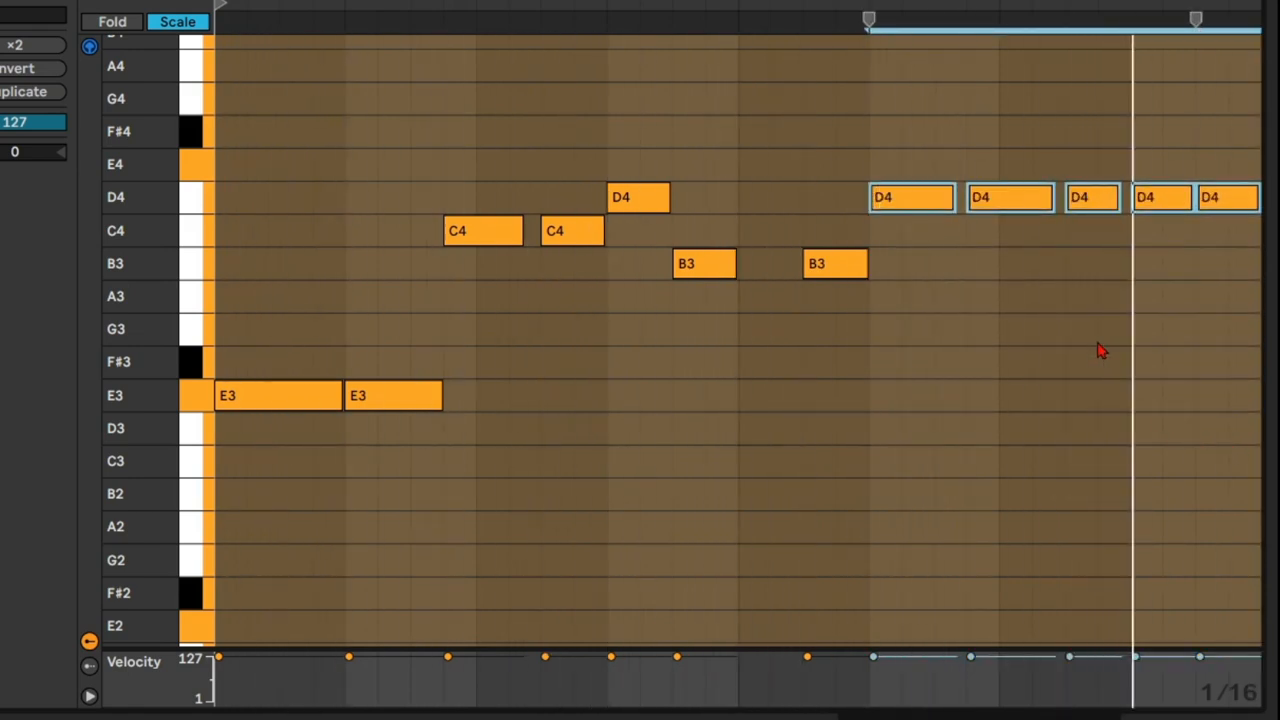
# Step: Lower the five selected notes to A3 after trying G3, and raise the fourth of them to B3
pyautogui.press('Down')
pyautogui.press('Down')
pyautogui.press('Down')
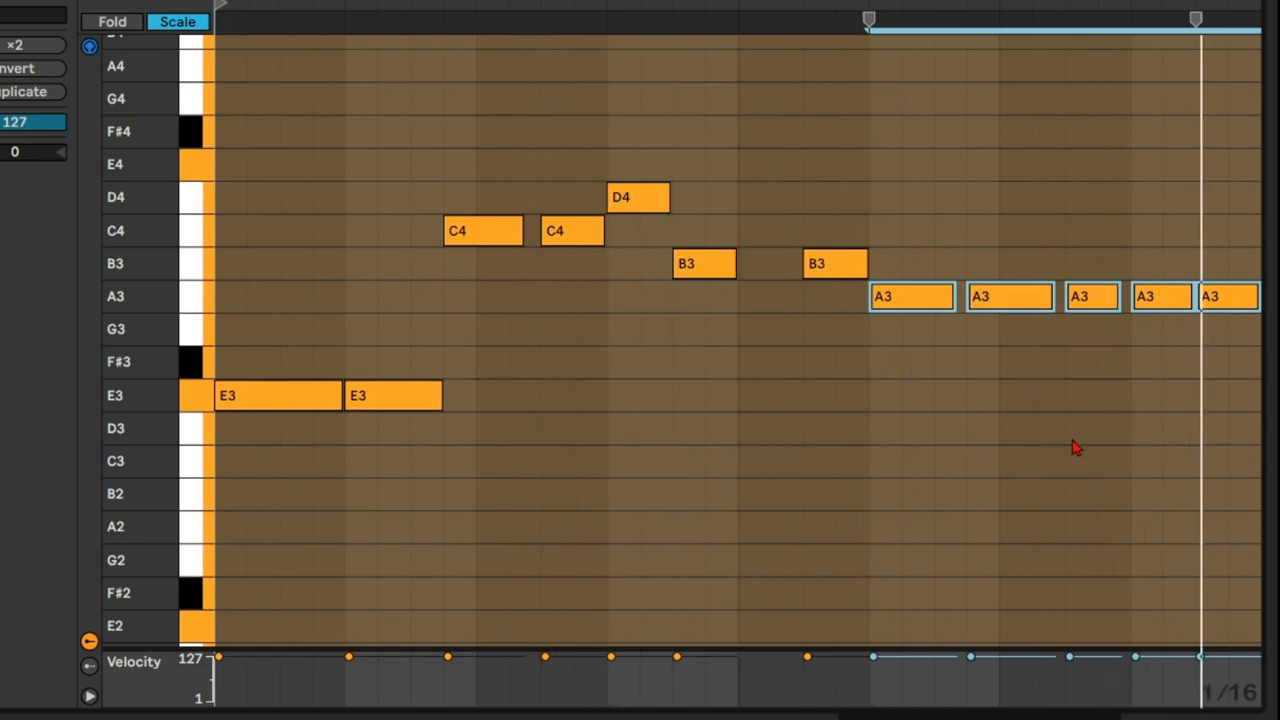
pyautogui.press('Down')
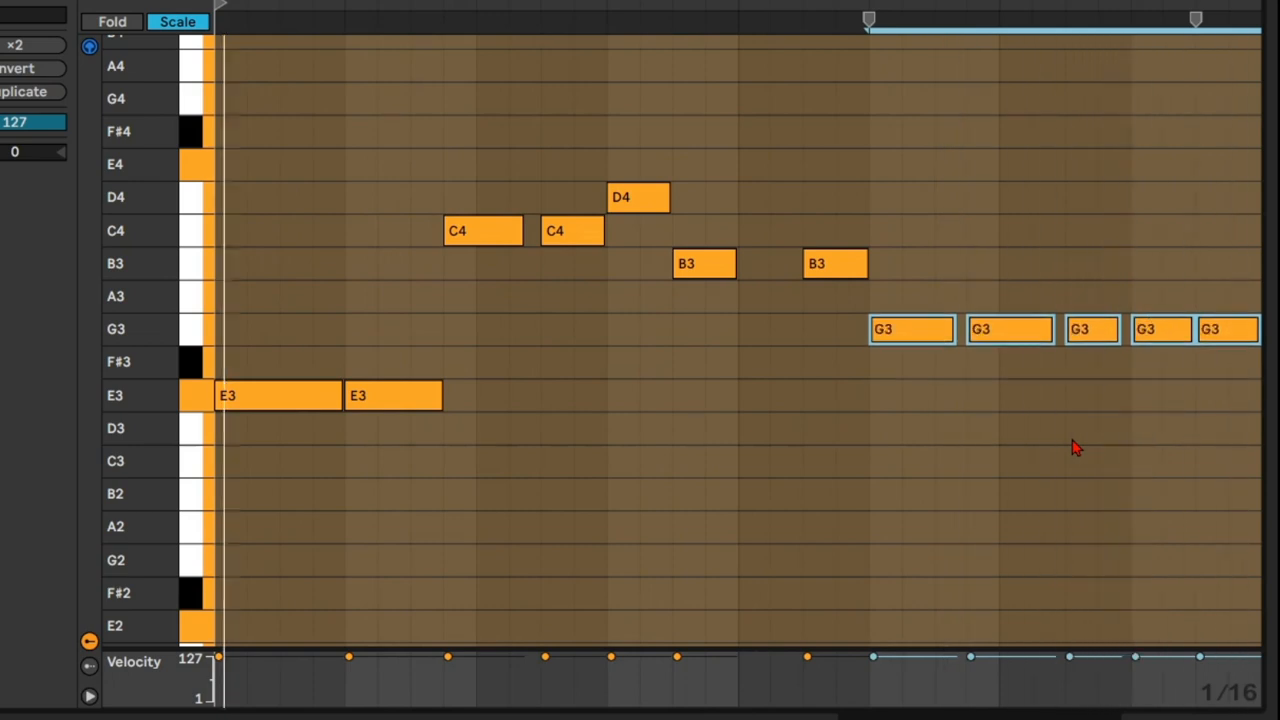
pyautogui.press('Up')
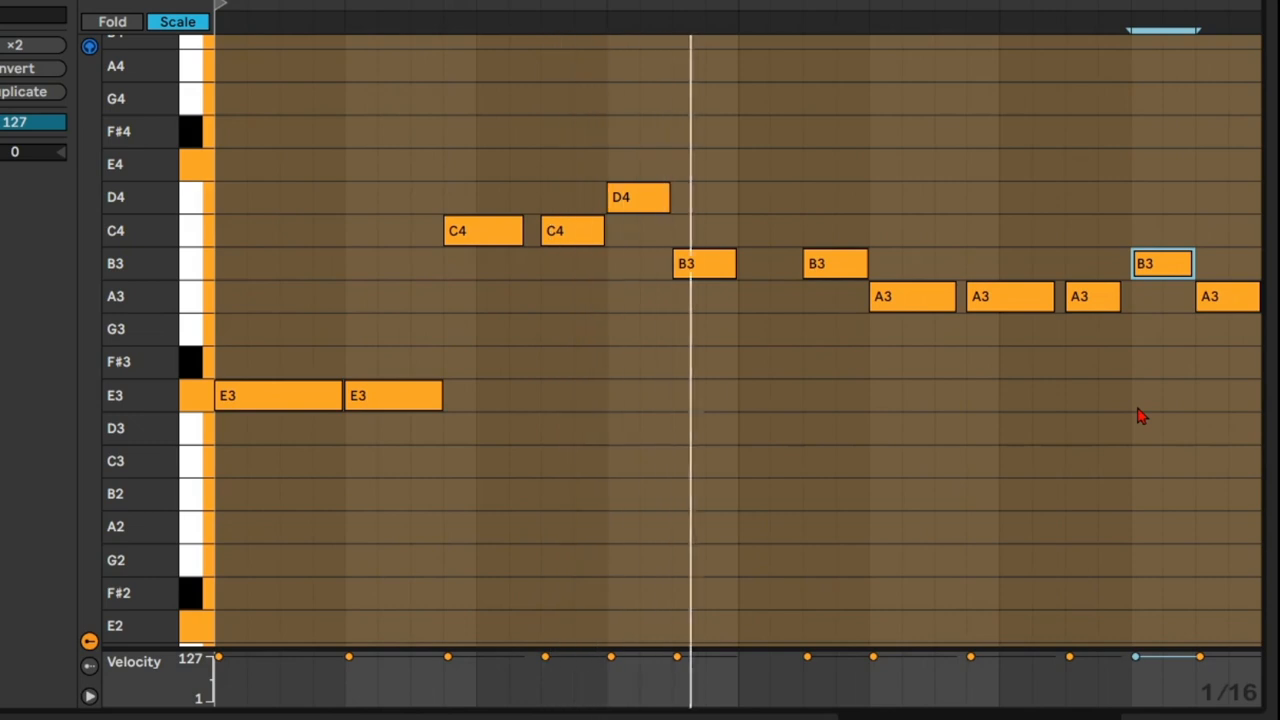
# Step: Lower the last note of the second bar to G3, trying F#3 as an alternative
pyautogui.click(1225, 292)
pyautogui.press('Down')
pyautogui.press('Down')
pyautogui.press('Down')
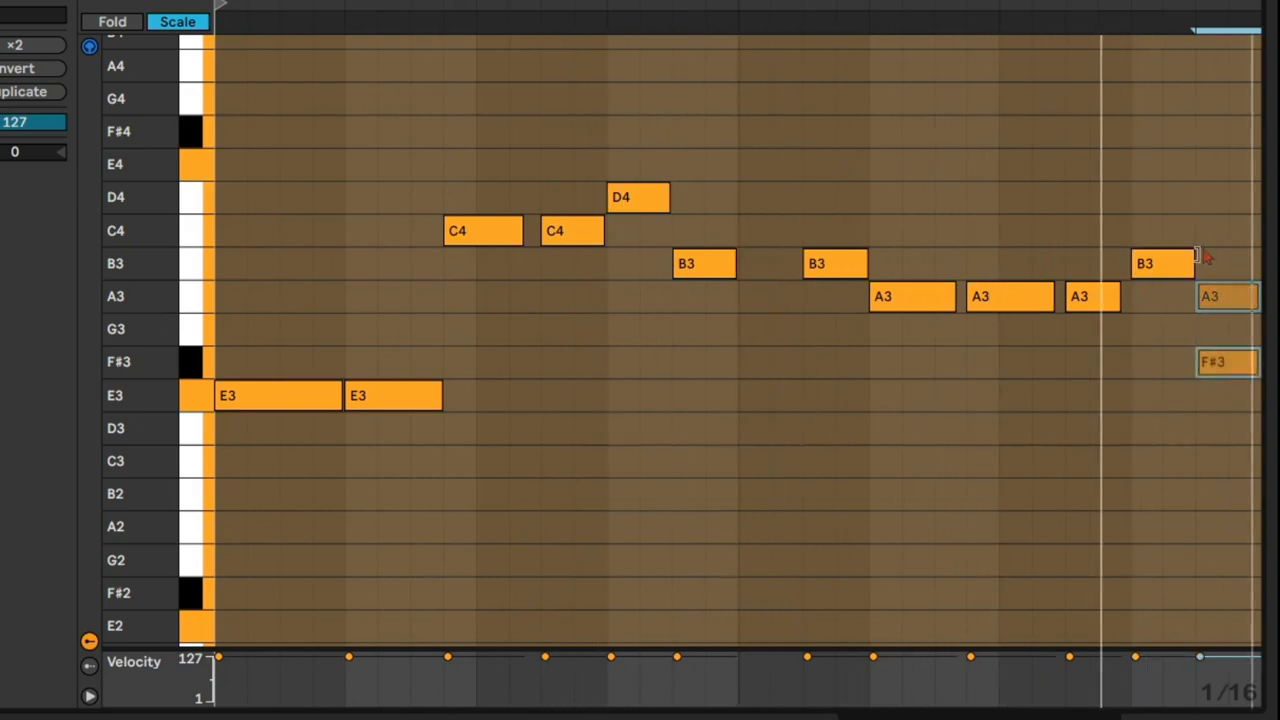
pyautogui.press('Up')
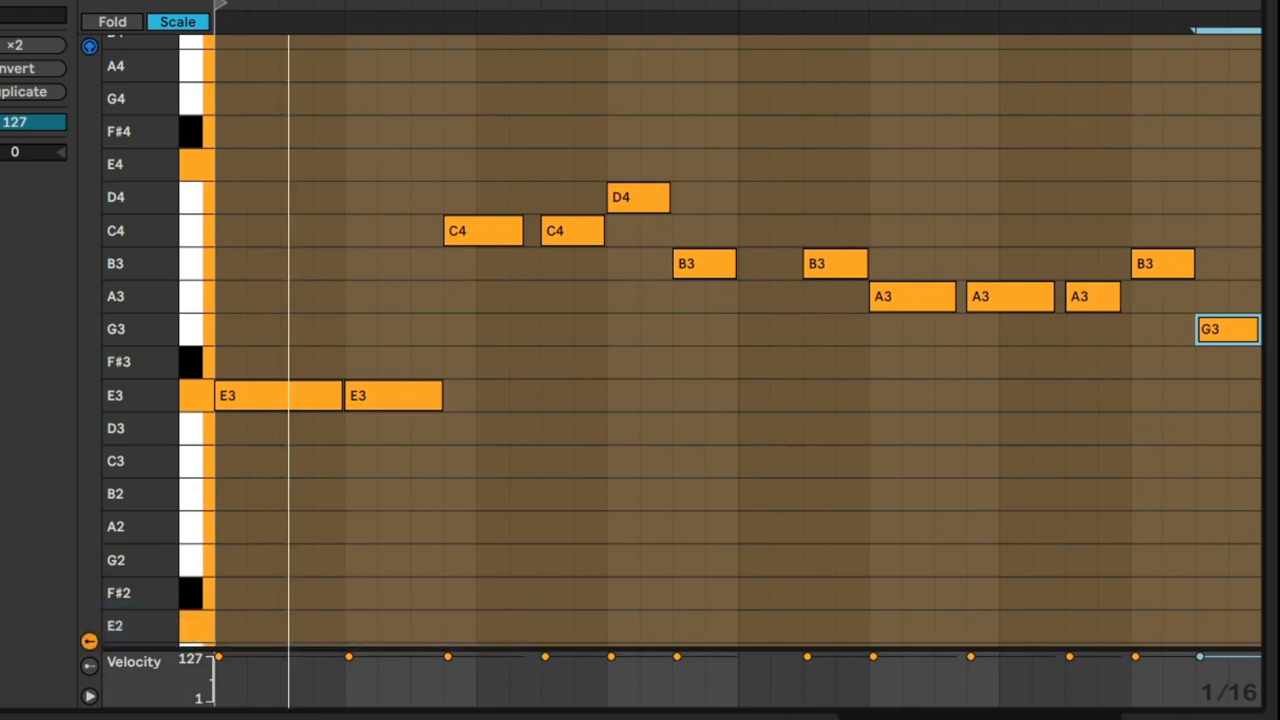
pyautogui.press('Down')
pyautogui.press('Up')
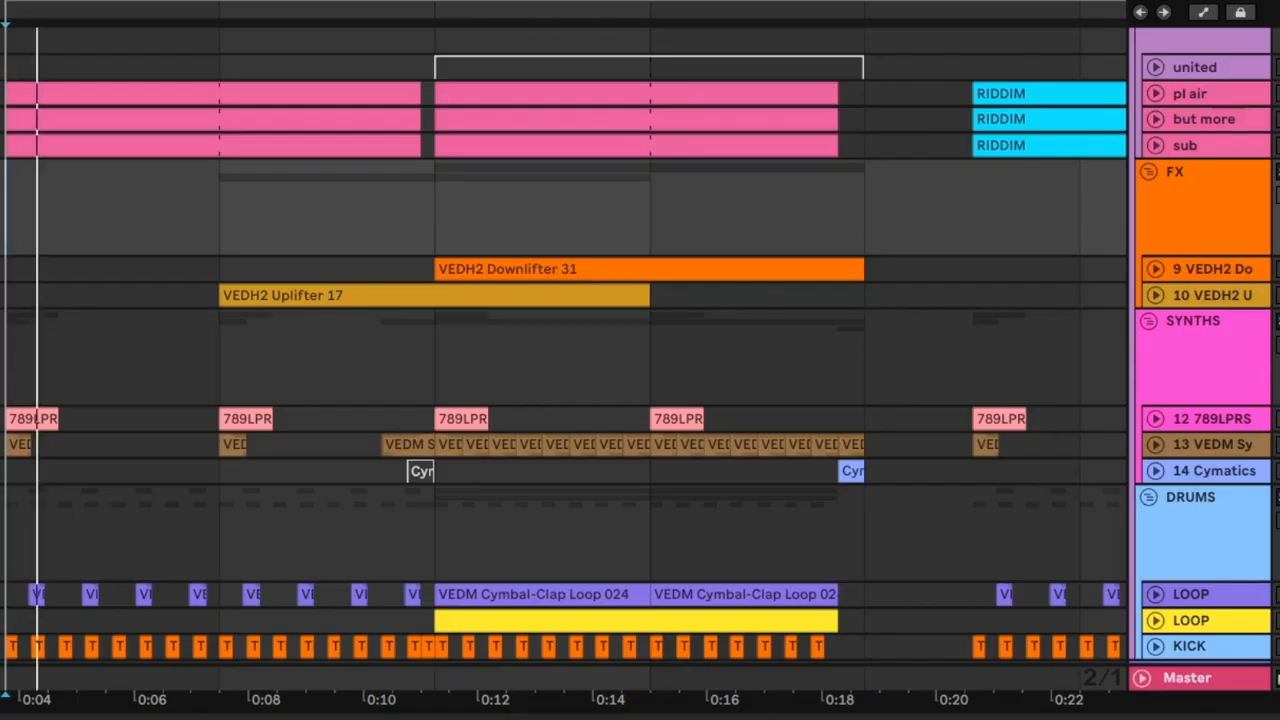
# Step: Unfold the pl air, but more and sub tracks in the arrangement and examine their melody clips during playback
pyautogui.click(1155, 94)
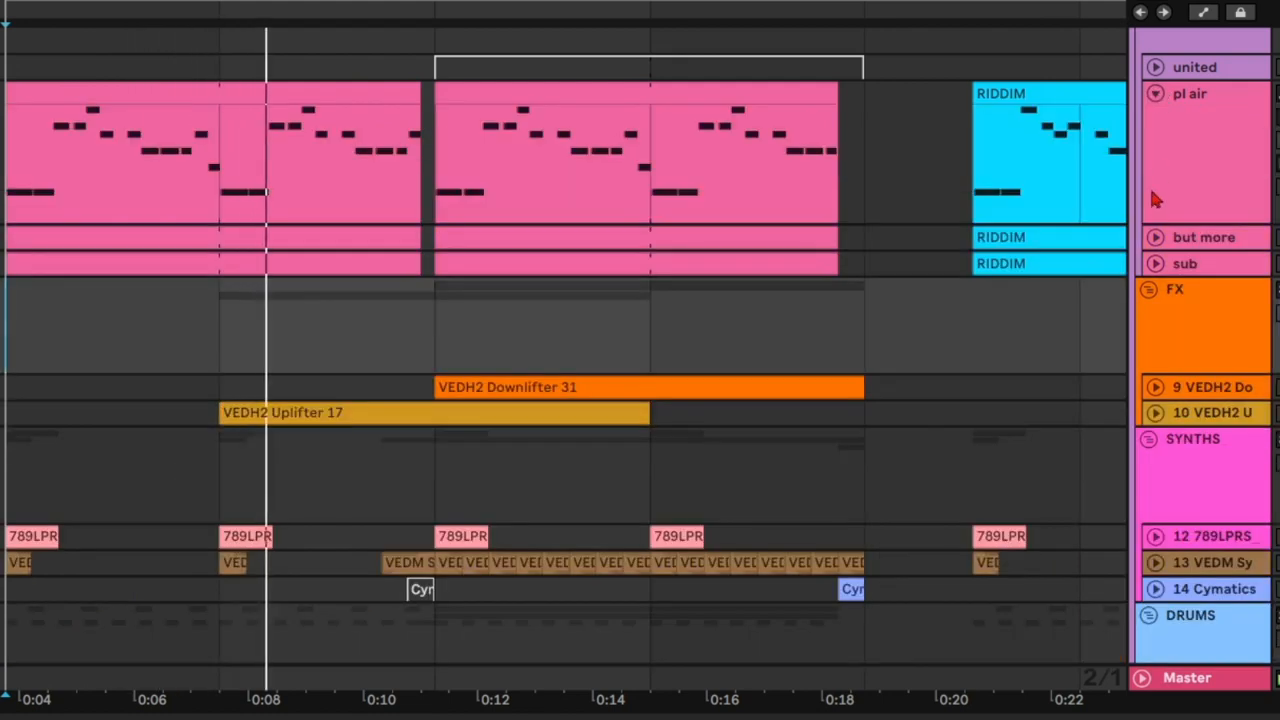
pyautogui.click(1155, 237)
pyautogui.click(1155, 381)
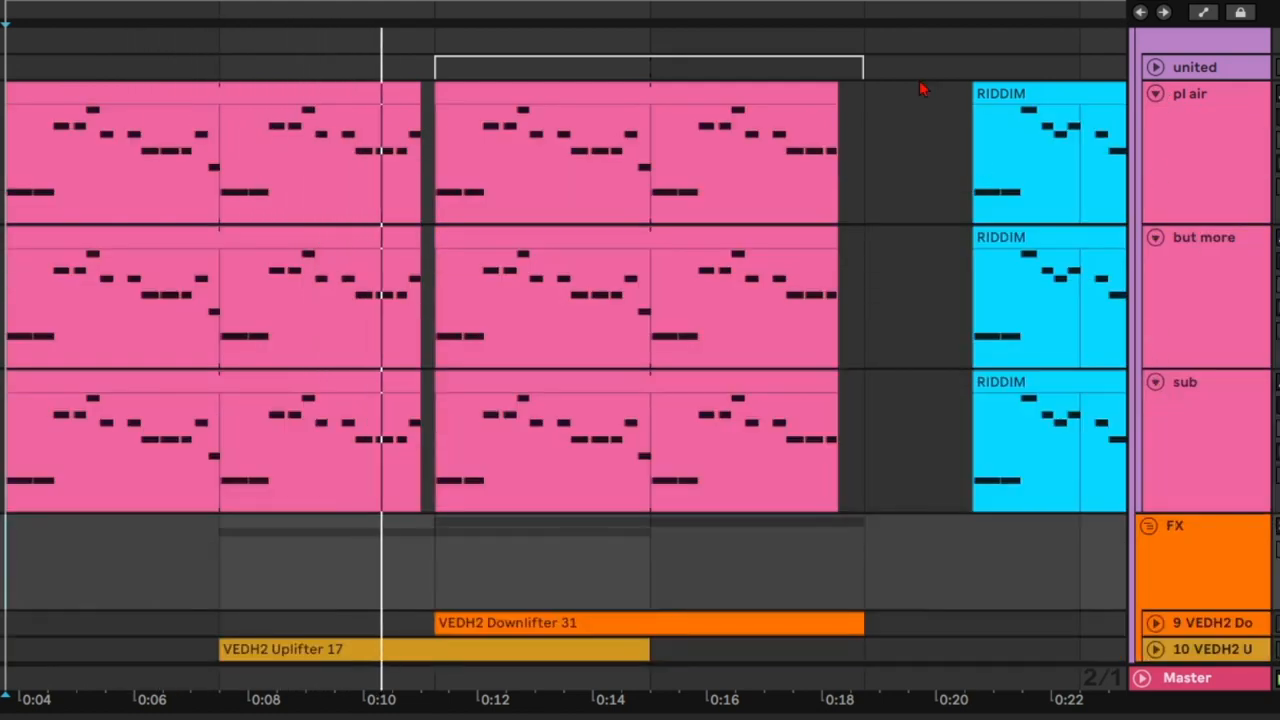
pyautogui.scroll(-3, 1028, 266)
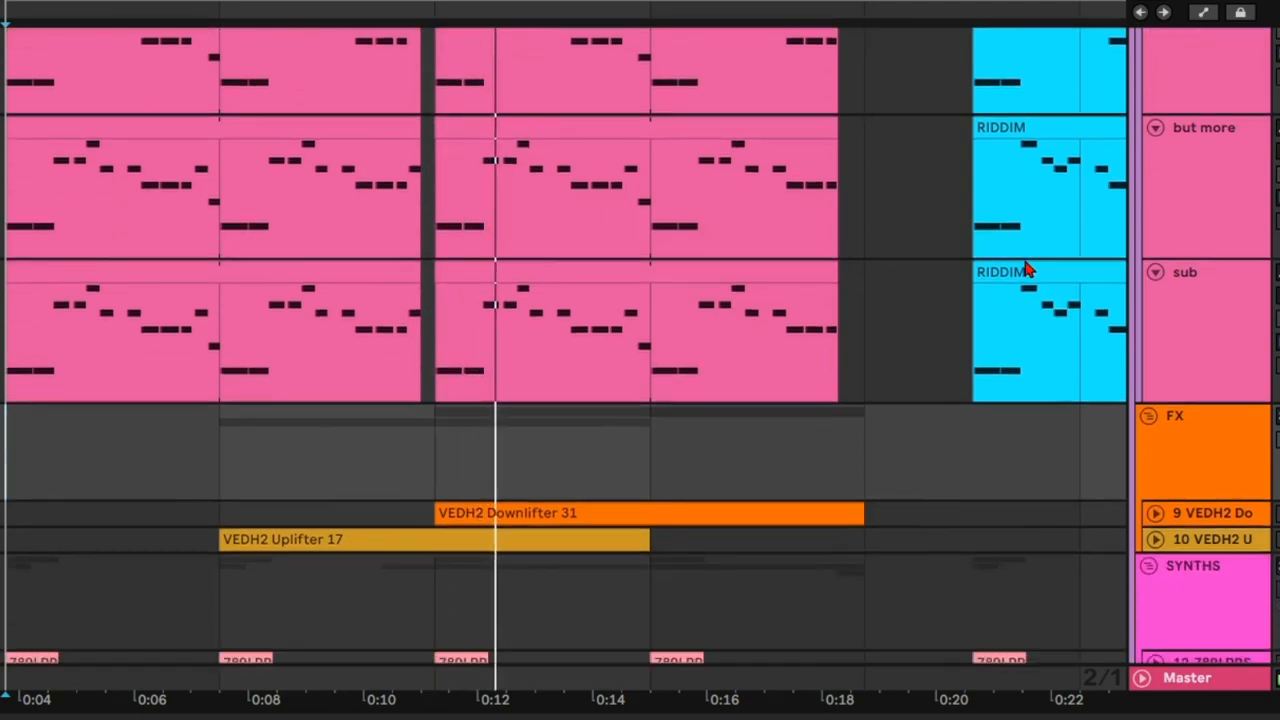
pyautogui.scroll(-4, 1025, 268)
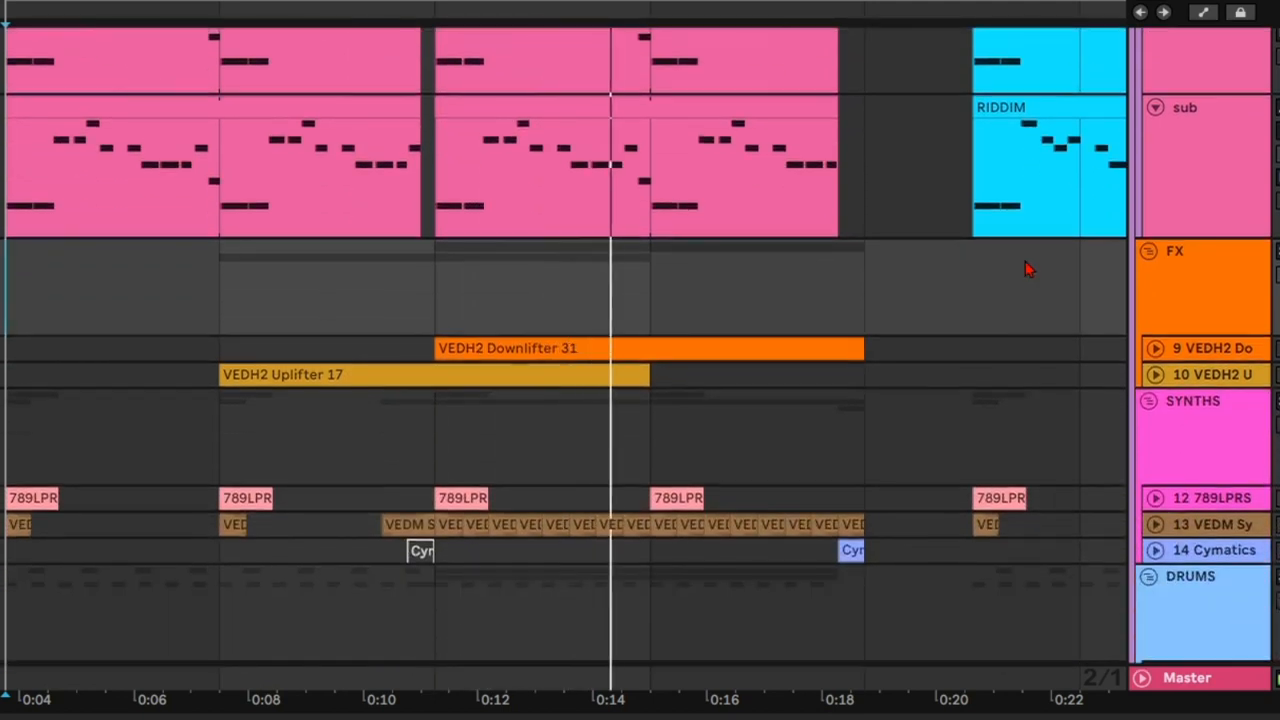
pyautogui.scroll(2, 1025, 268)
pyautogui.scroll(5, 1034, 273)
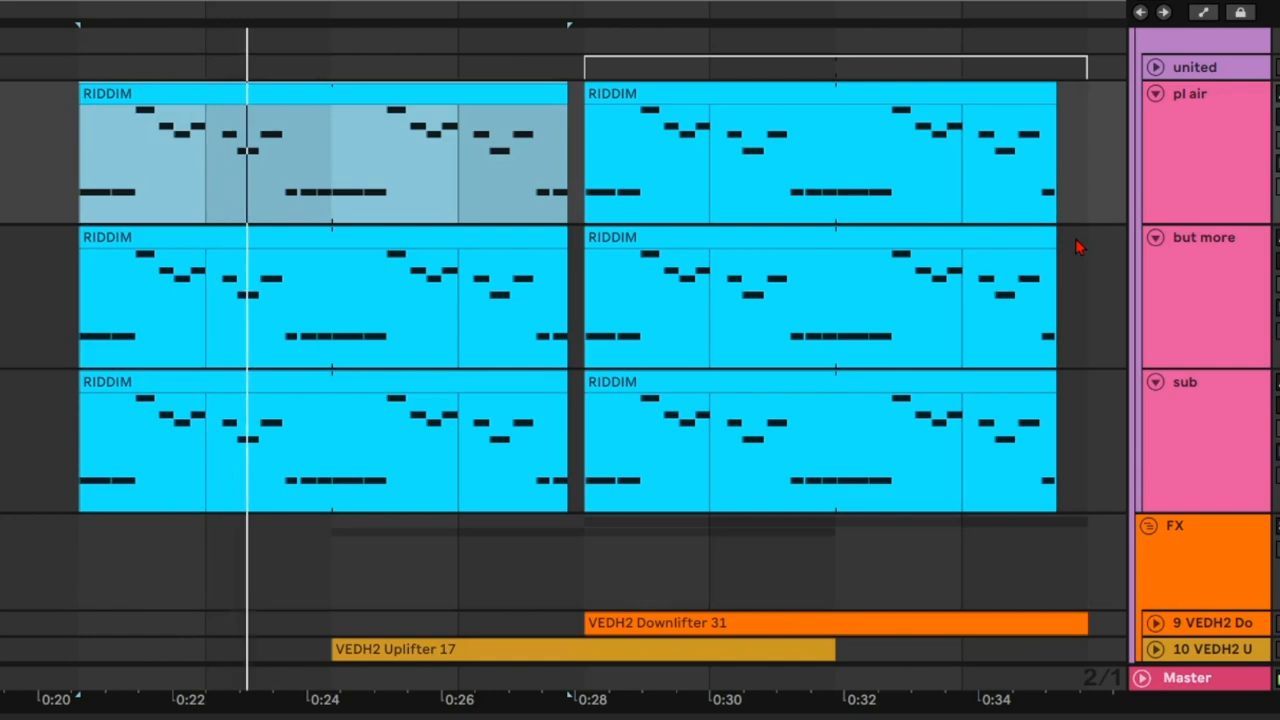
# Step: Review the FX, synth and drum layers under the blue RIDDIM clips, unfolding track 13 to show its waveforms
pyautogui.scroll(-5, 1078, 246)
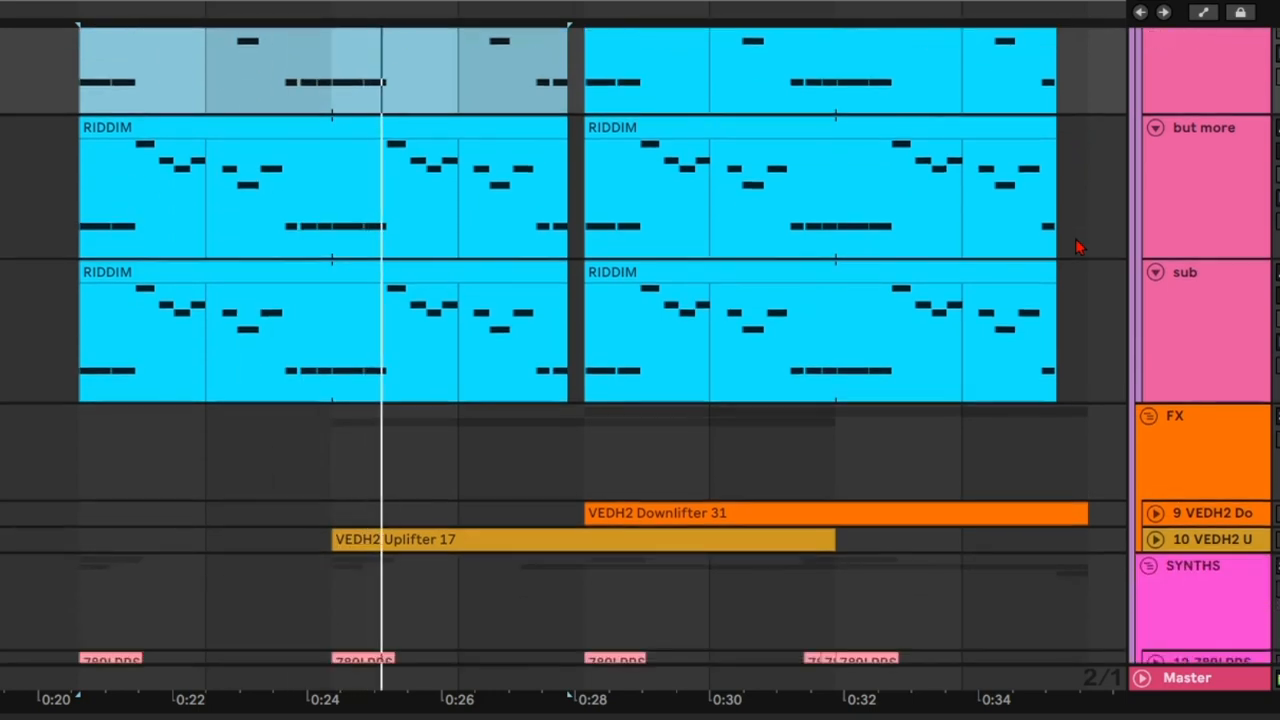
pyautogui.scroll(-2, 1078, 246)
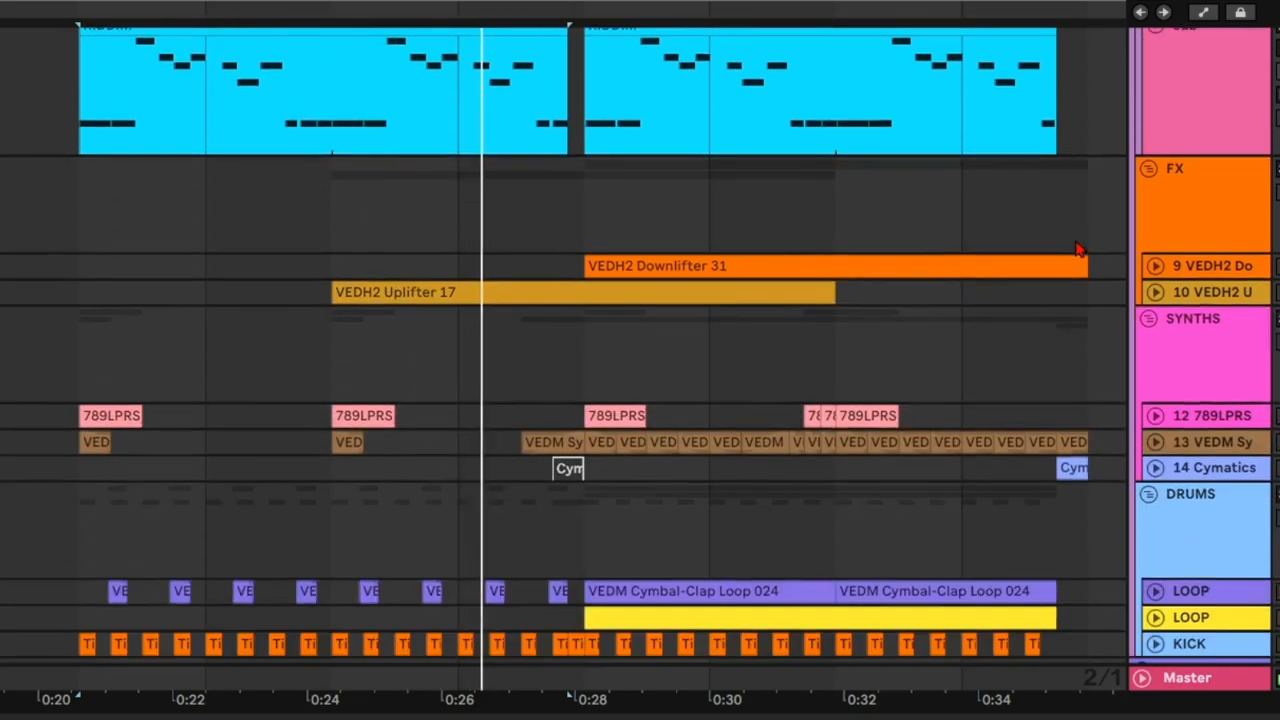
pyautogui.click(1155, 446)
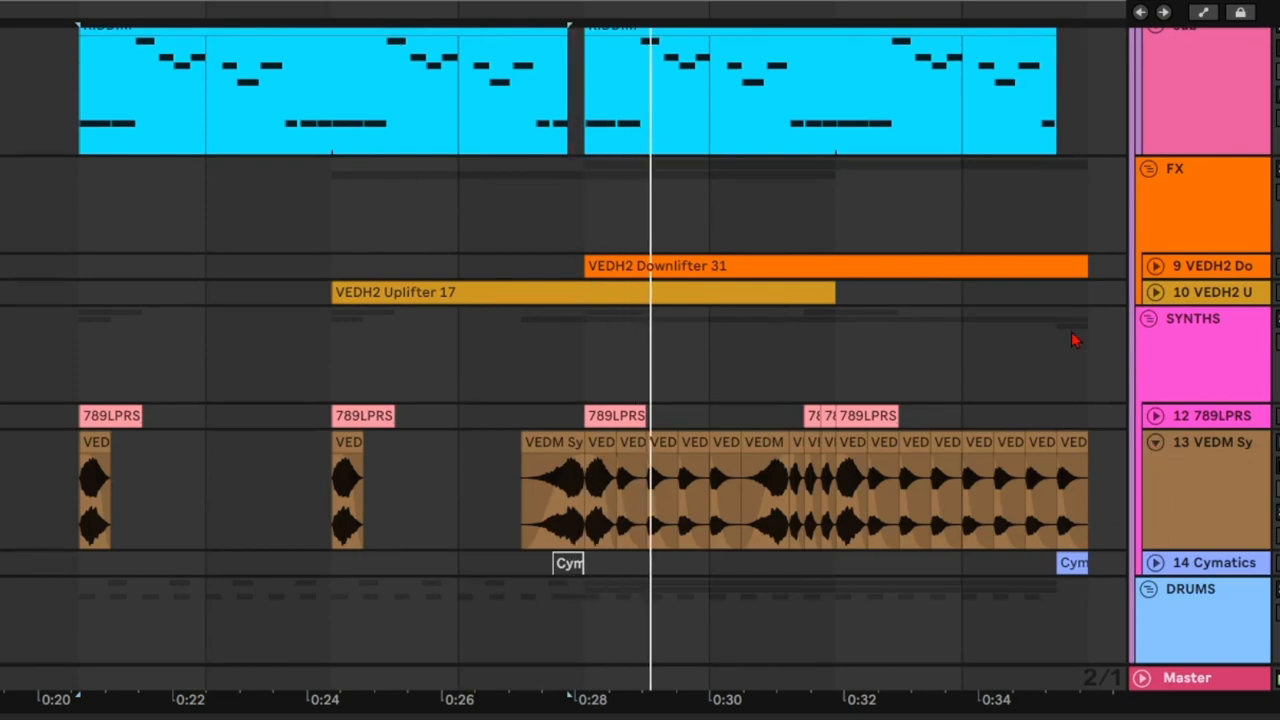
pyautogui.scroll(3, 1072, 340)
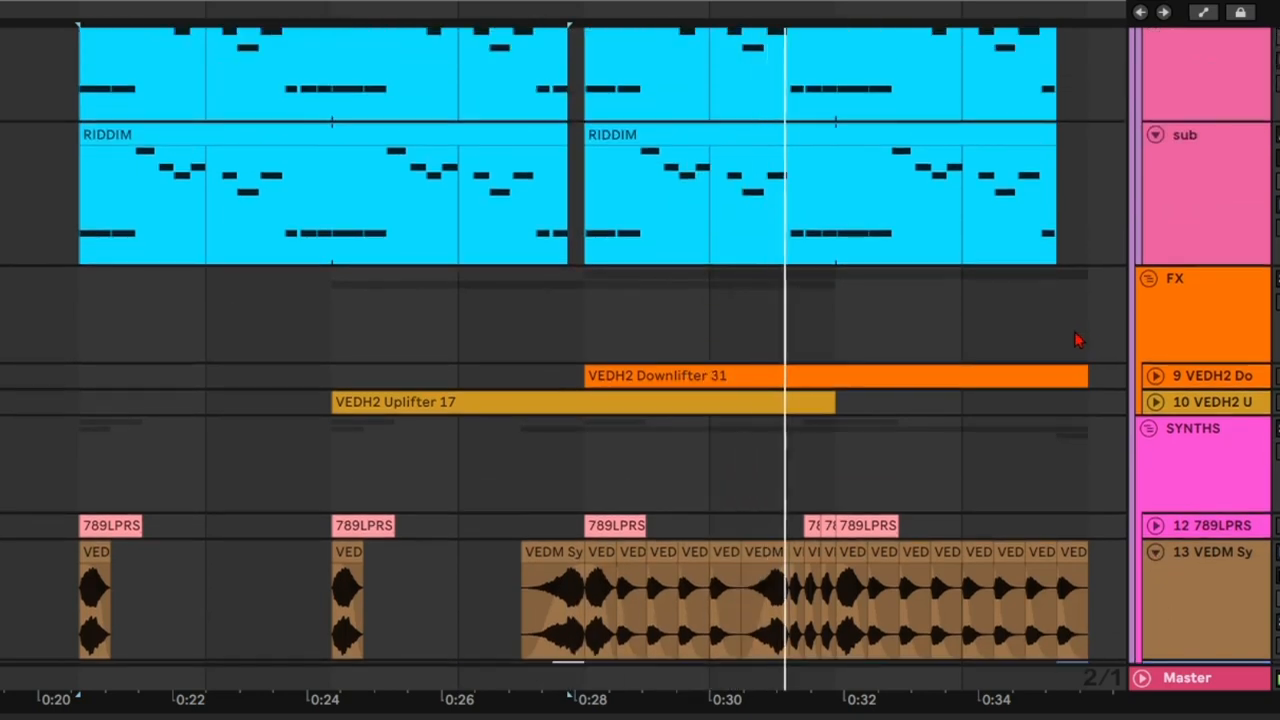
pyautogui.scroll(3, 1088, 342)
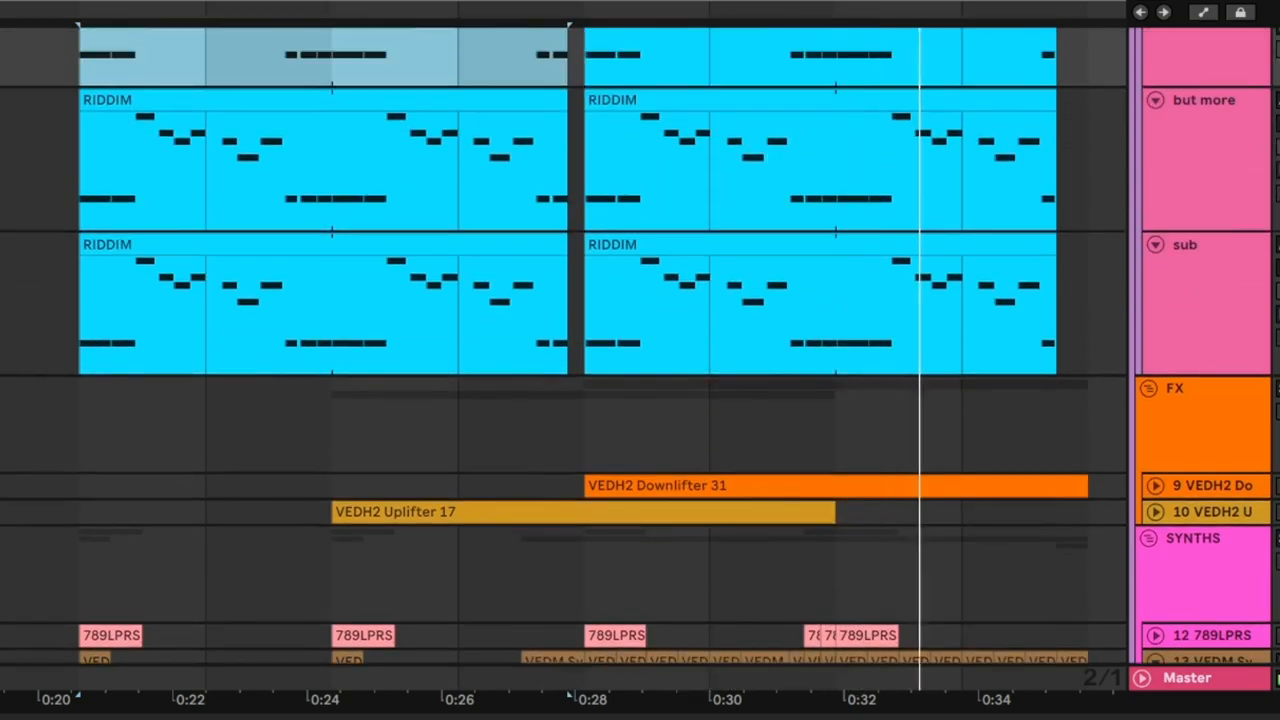
pyautogui.hscroll(5, 564, 366)
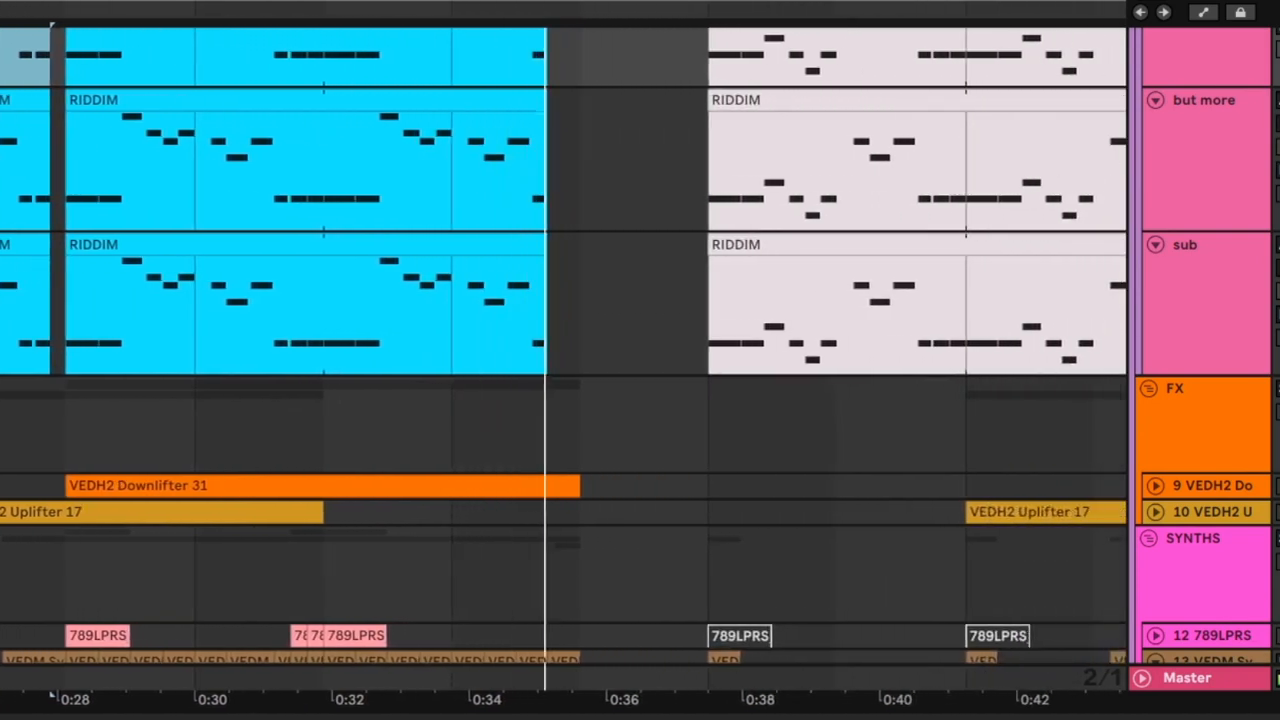
# Step: Examine the white RIDDIM section from its melody tracks down through the FX, synth and drum layers during playback
pyautogui.scroll(-5, 780, 189)
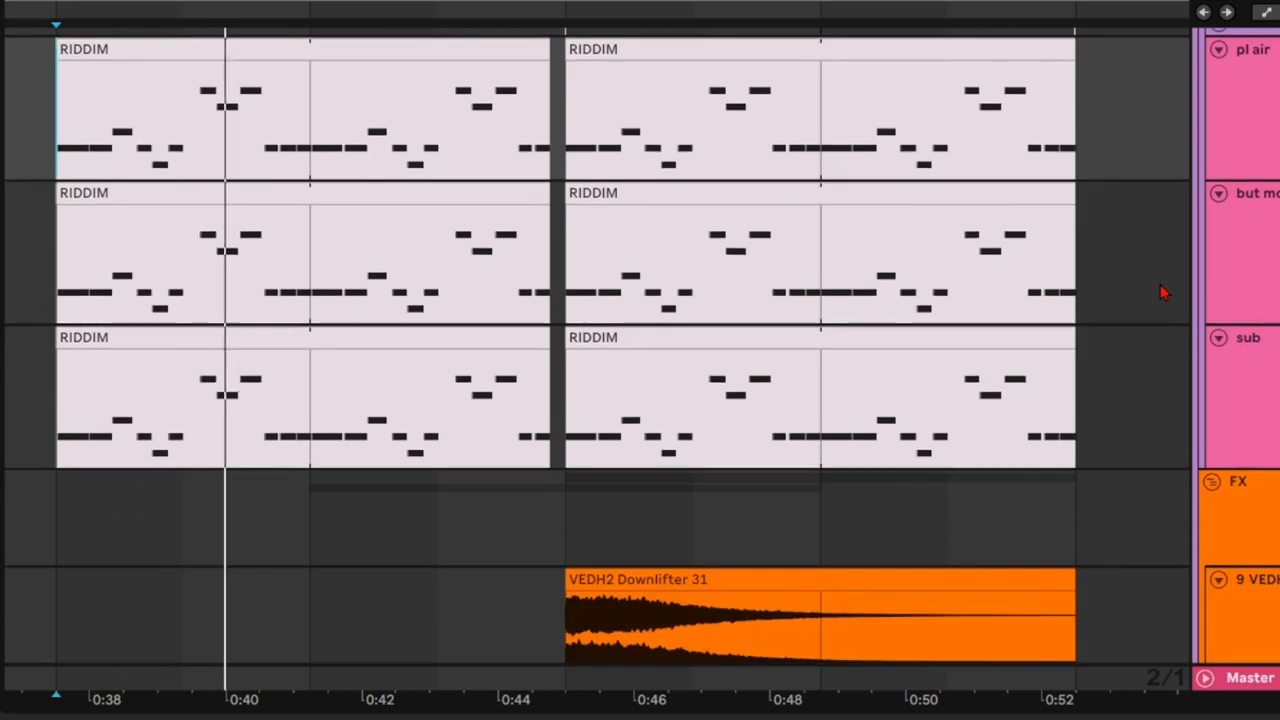
pyautogui.scroll(-7, 1163, 292)
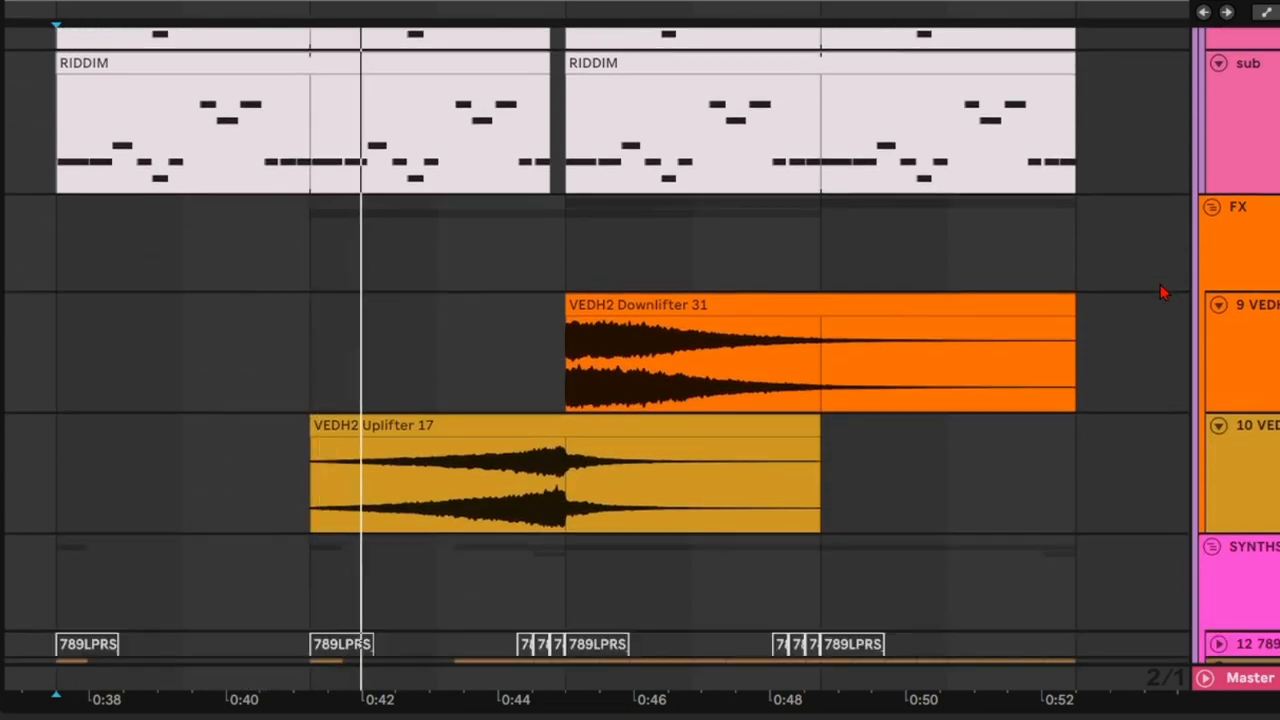
pyautogui.scroll(-3, 1163, 292)
pyautogui.moveTo(1072, 5); pyautogui.dragTo(1086, 63)
pyautogui.scroll(-4, 1143, 300)
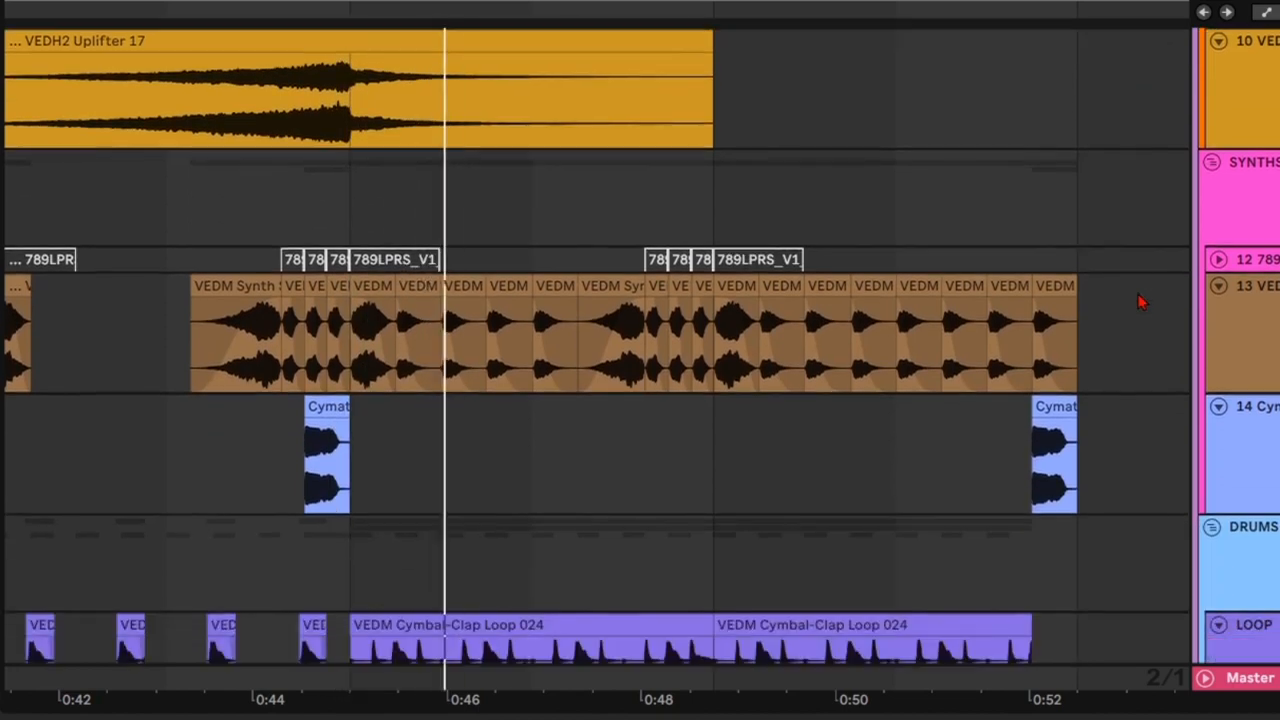
pyautogui.scroll(-2, 1143, 302)
pyautogui.scroll(-3, 1140, 300)
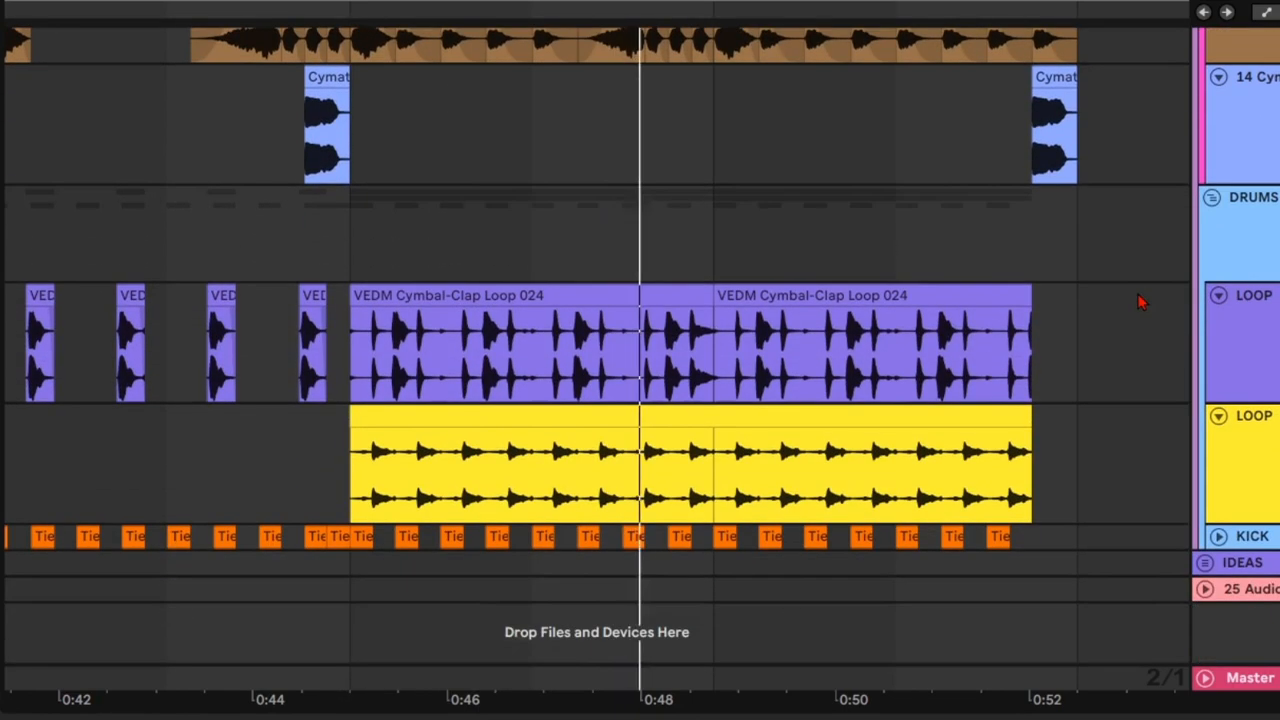
pyautogui.scroll(10, 1137, 293)
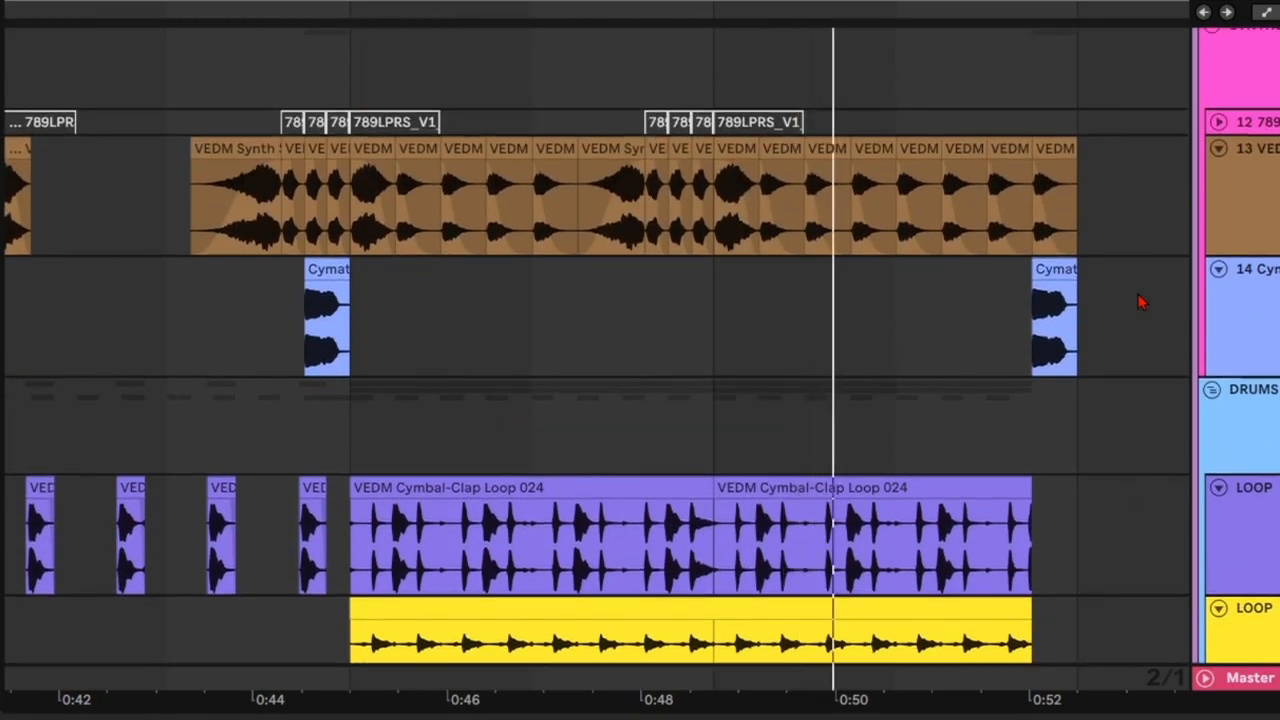
pyautogui.scroll(15, 1138, 301)
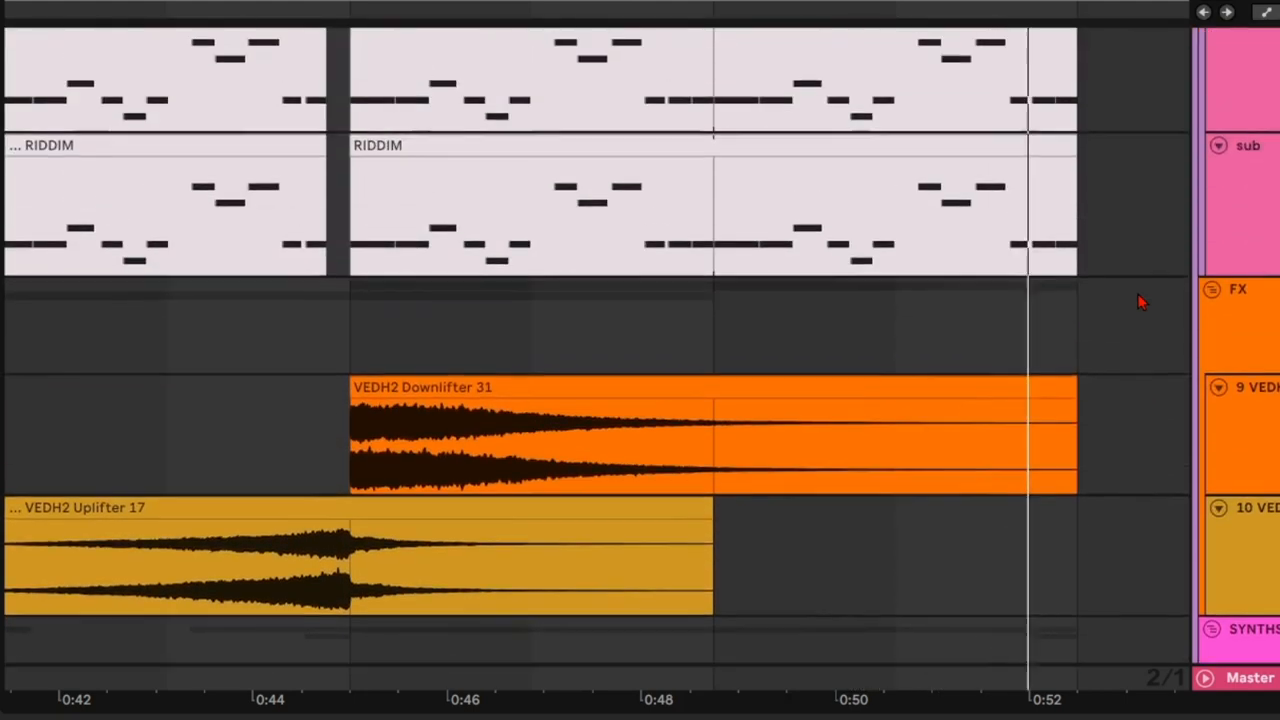